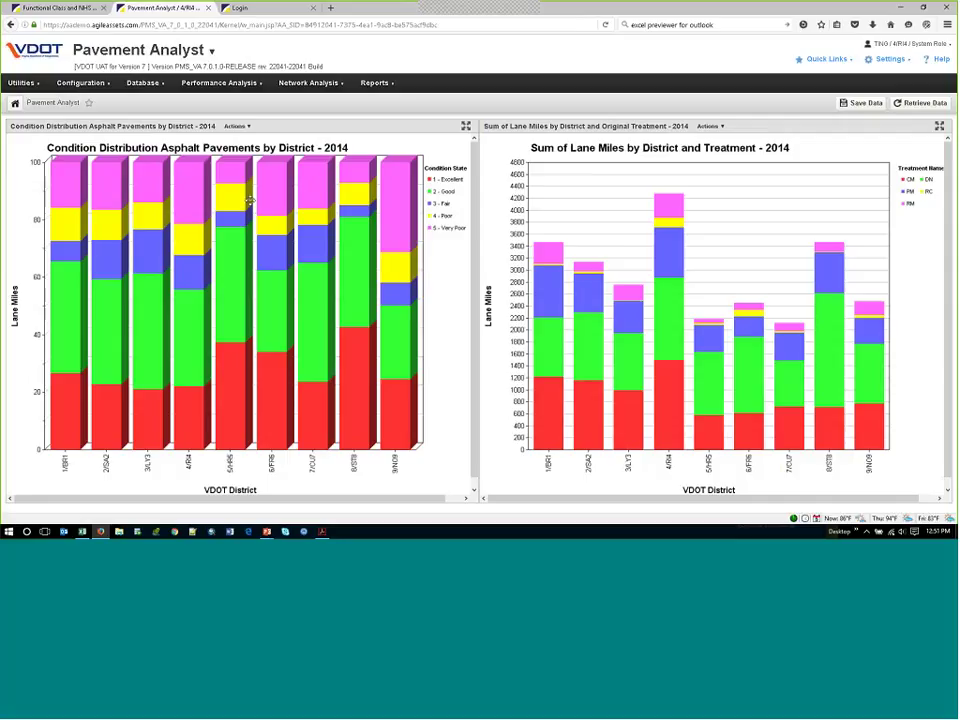
Step: Examine the inventory data categories in the VDOT system and the database categories in the other agency's PMS
left_click(143, 84)
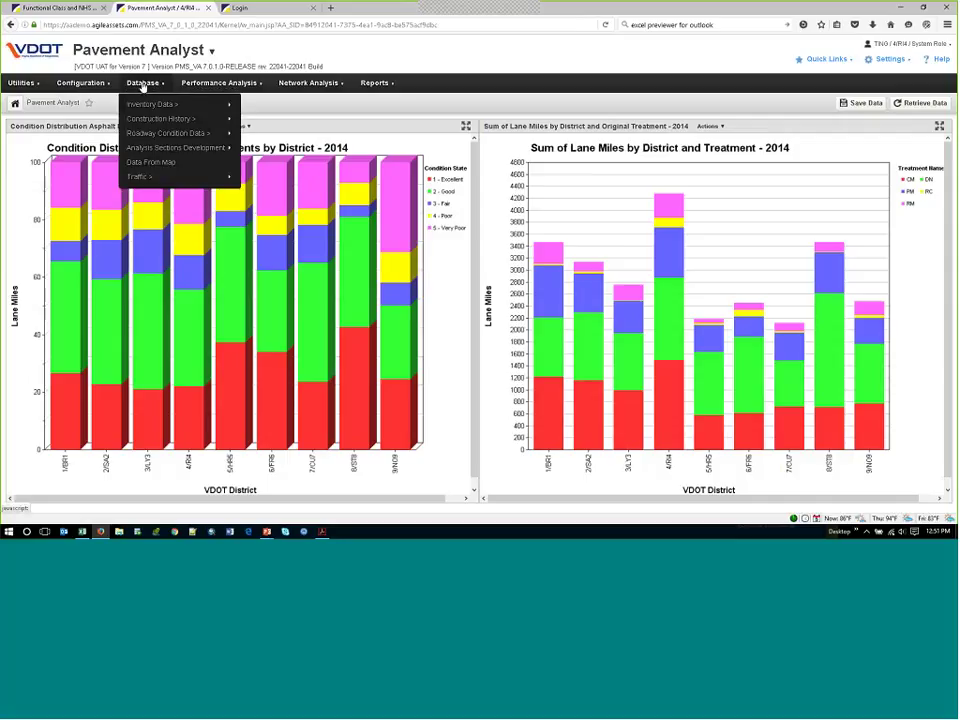
mouse_move(143, 113)
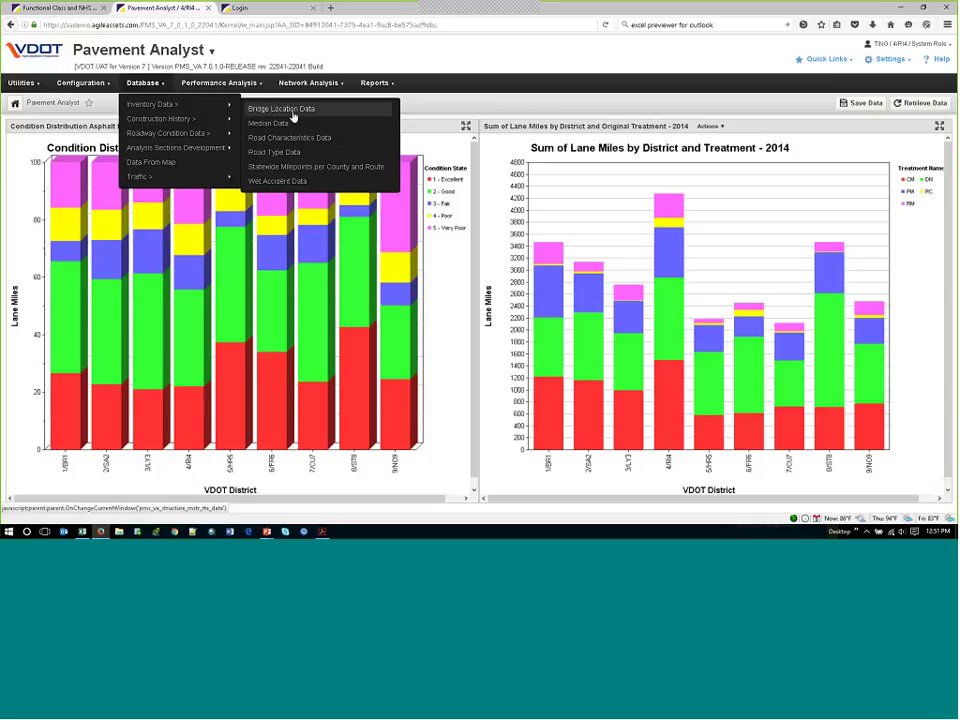
left_click(57, 13)
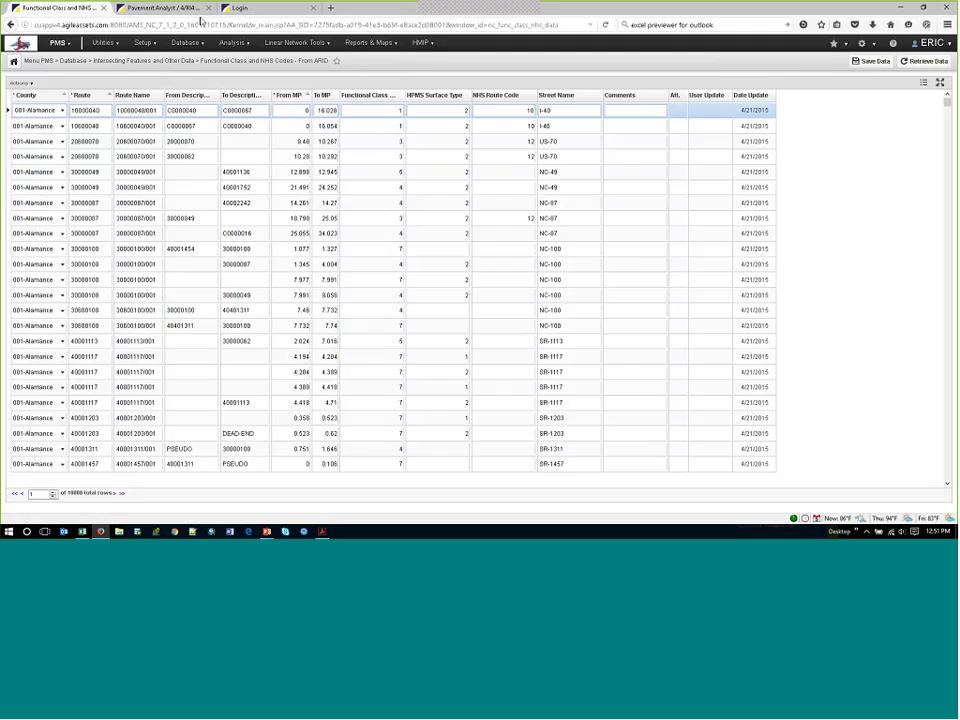
left_click(186, 42)
mouse_move(201, 66)
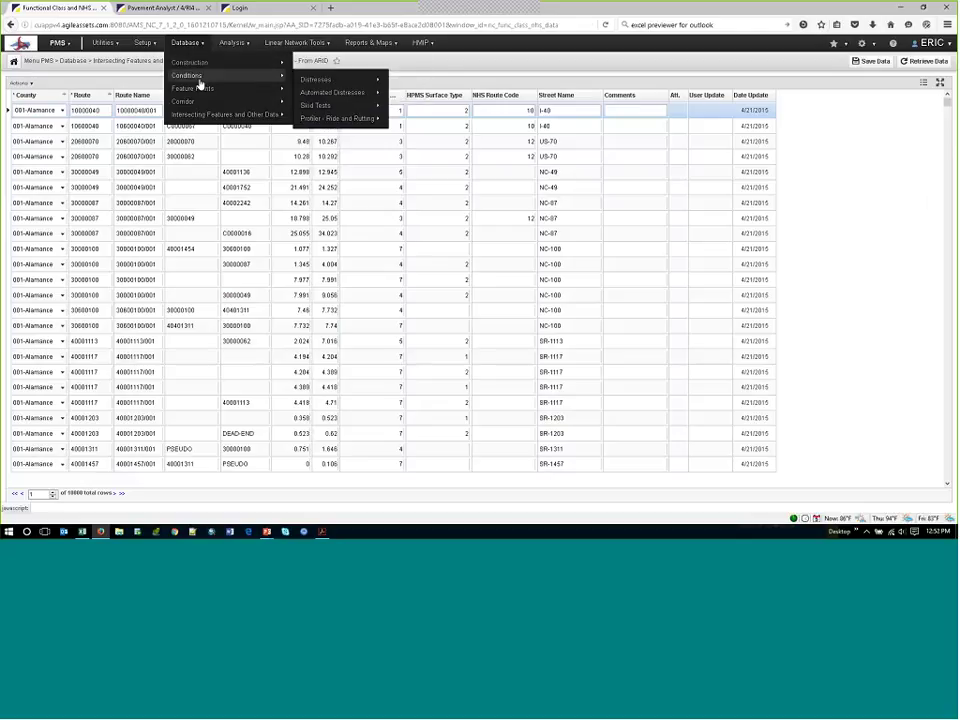
mouse_move(322, 124)
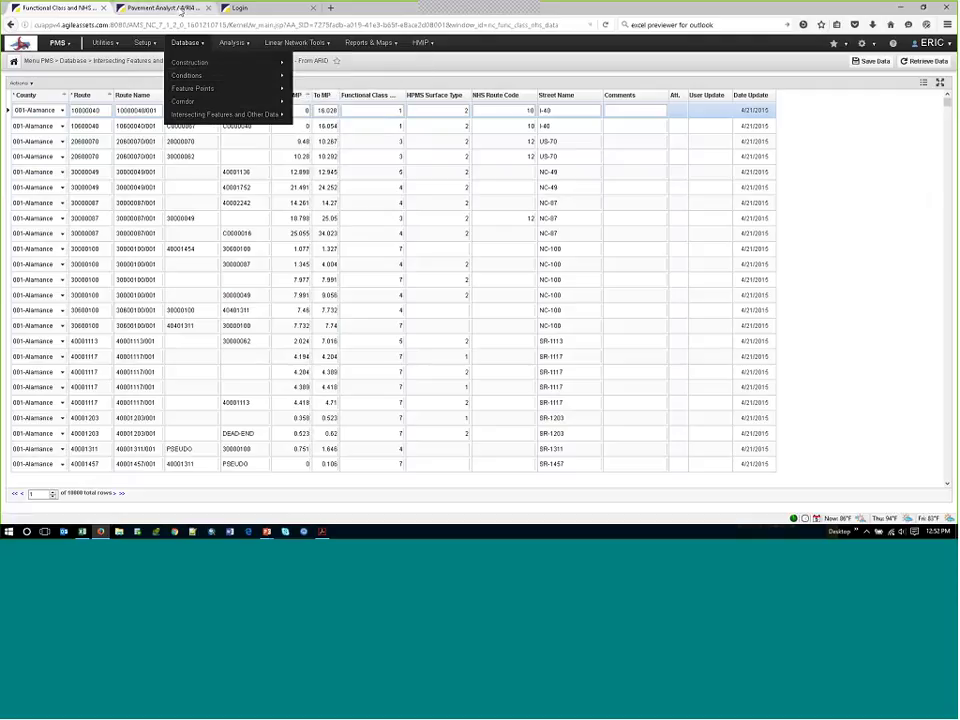
Step: Open the construction history's Pavement Structure Graph in the VDOT system and show the data and graph for route IS00064EB
left_click(181, 10)
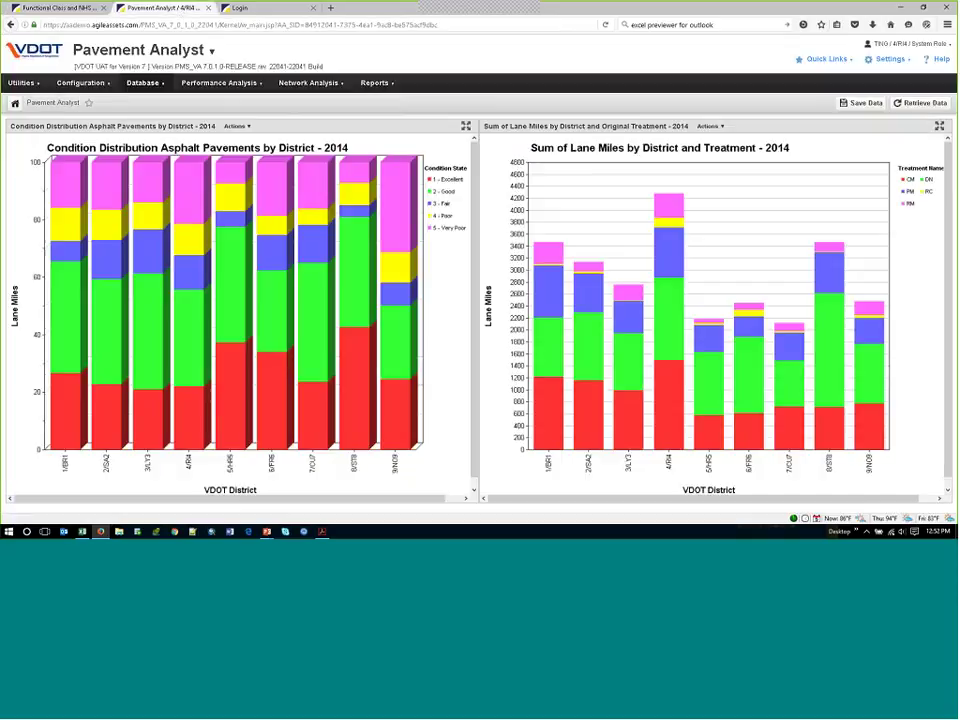
left_click(143, 83)
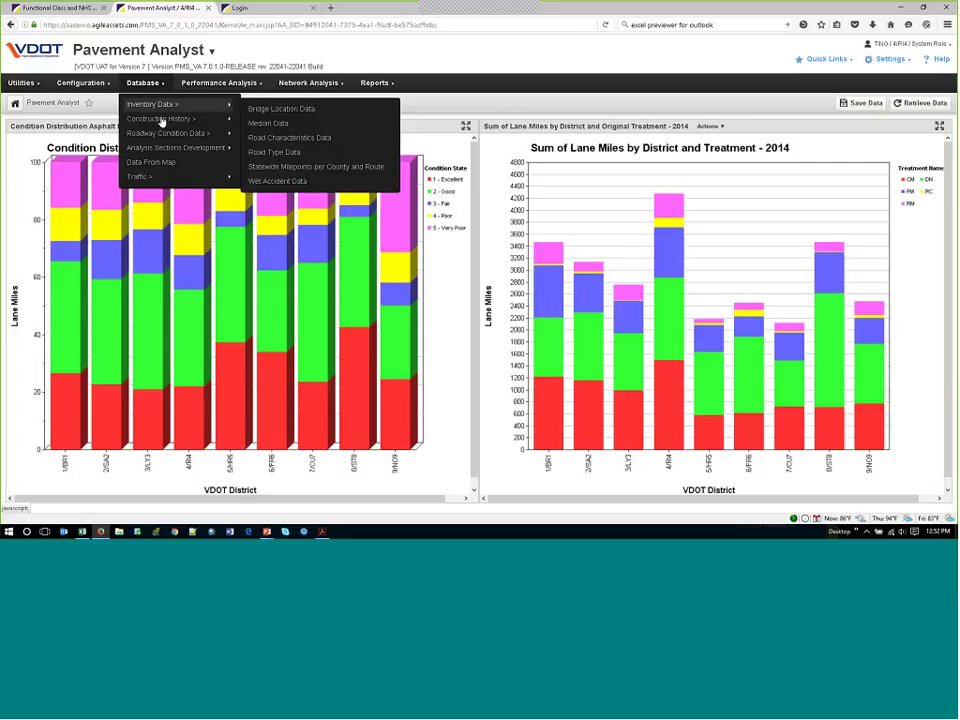
mouse_move(165, 119)
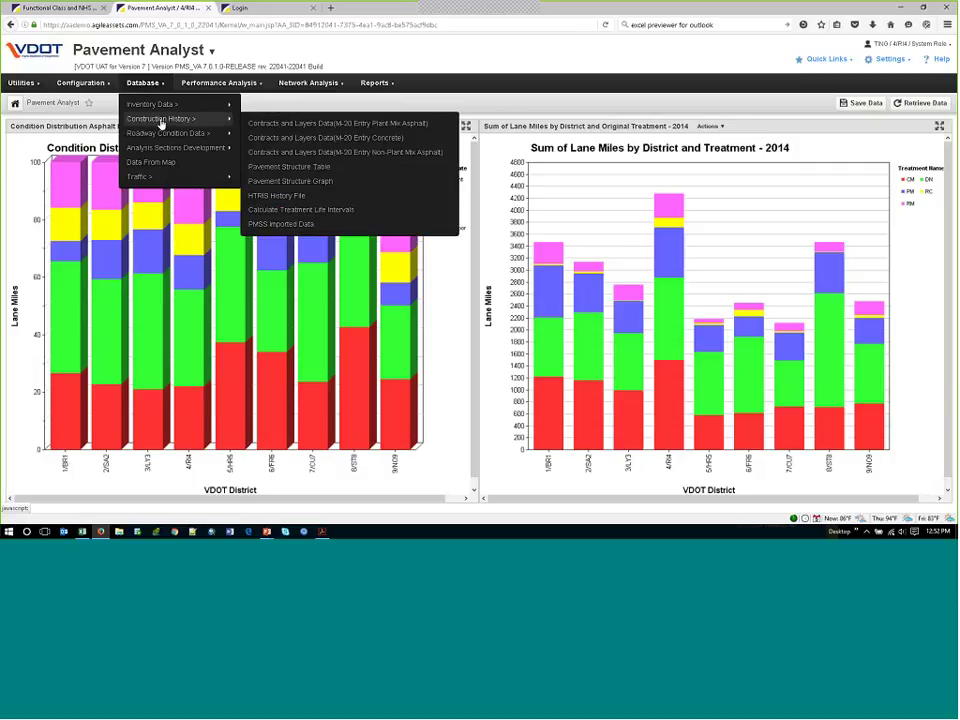
left_click(288, 181)
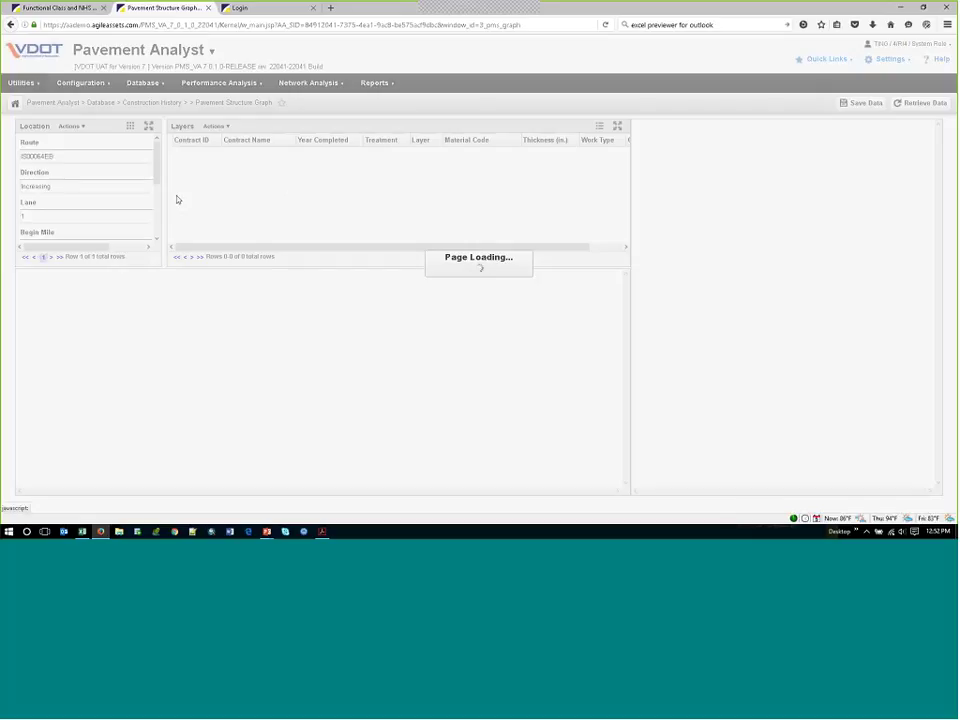
right_click(60, 156)
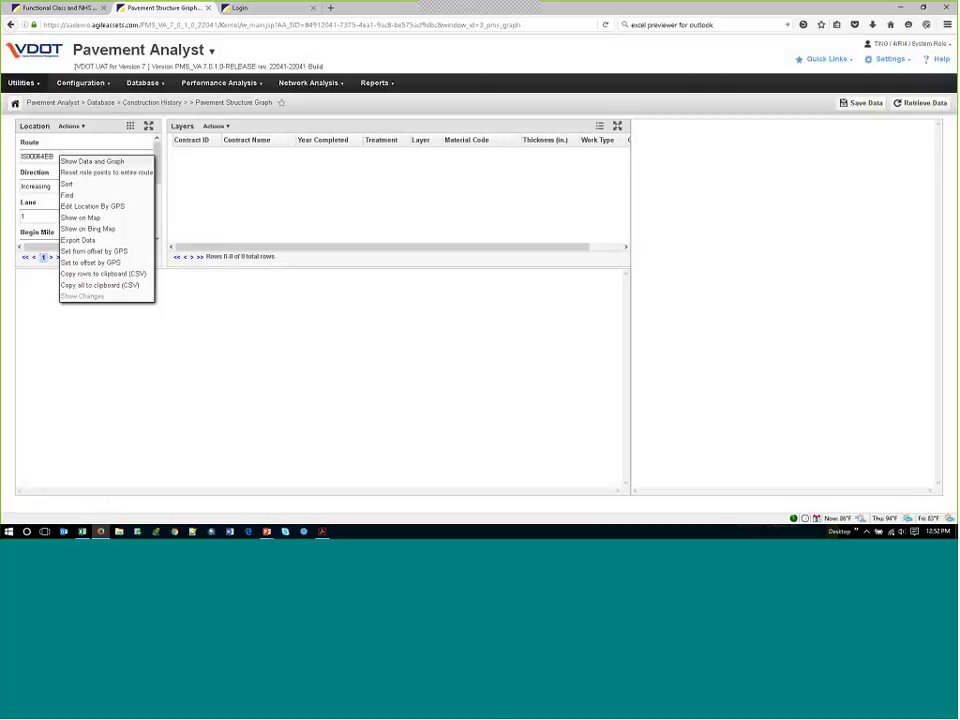
left_click(77, 164)
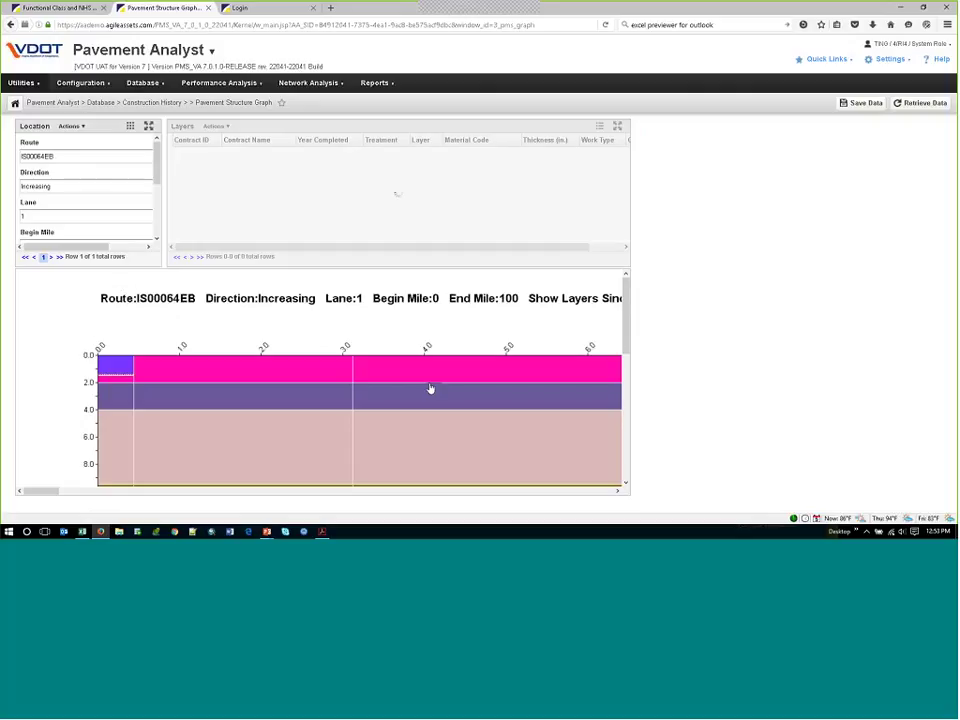
Step: Display the layer data and cross-section for the graph section from mile 3.121 to 6.96, including the layer colors
scroll(430, 389, "down", 2)
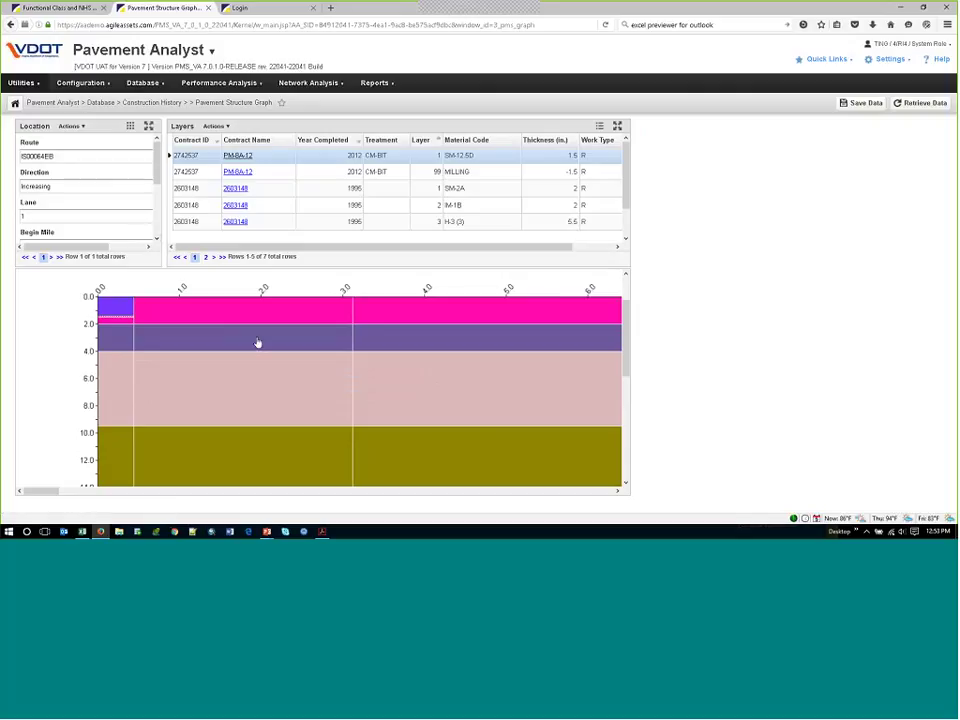
left_click_drag(54, 491, 32, 487)
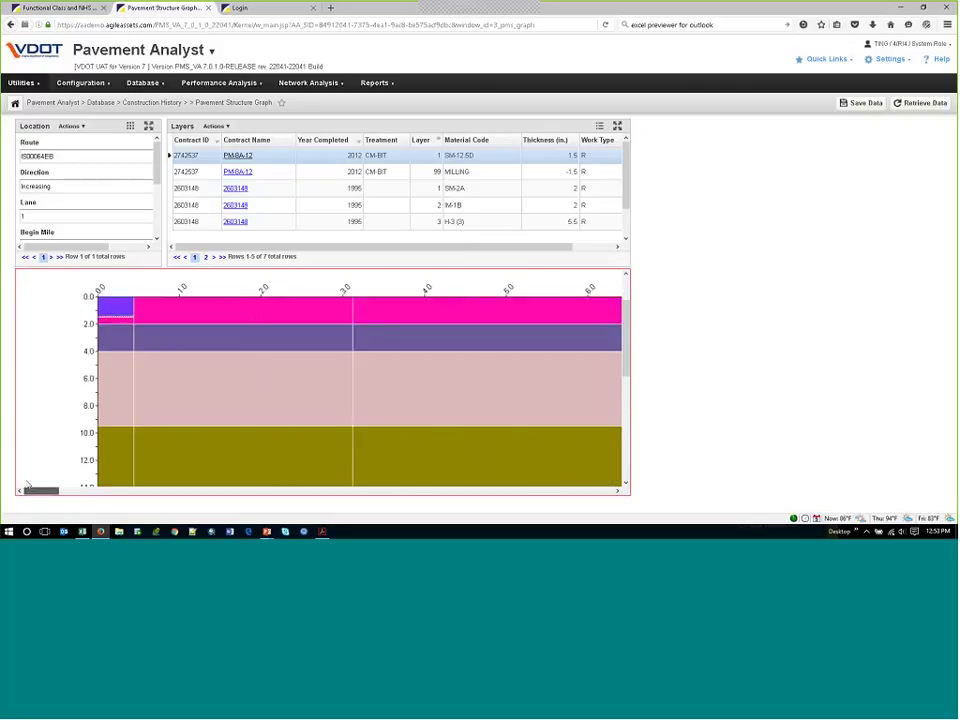
left_click(405, 326)
mouse_move(394, 329)
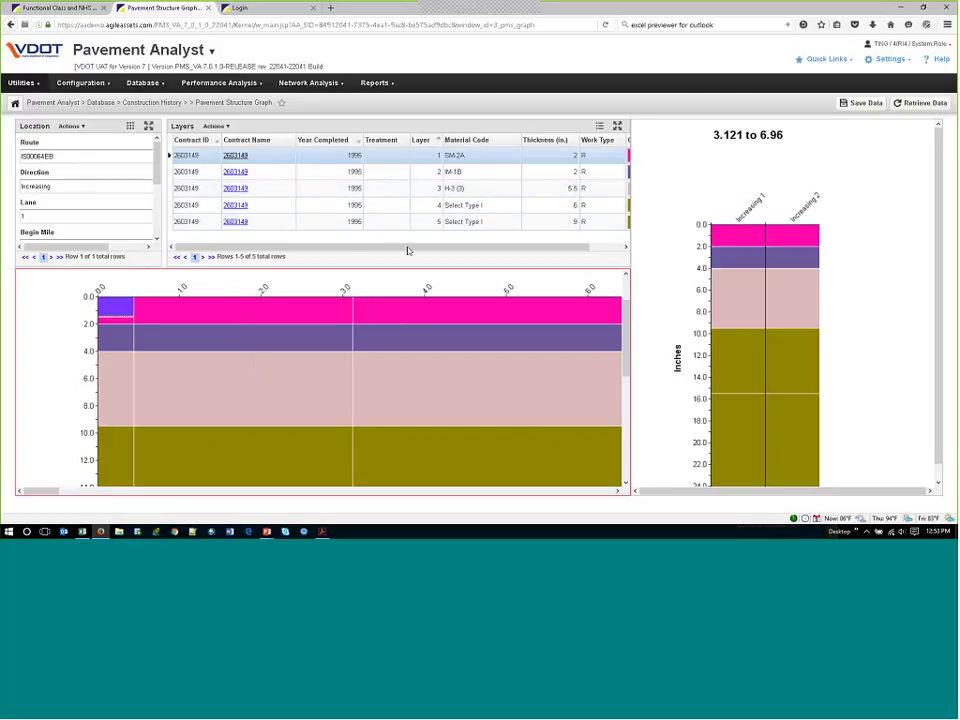
left_click_drag(434, 248, 462, 252)
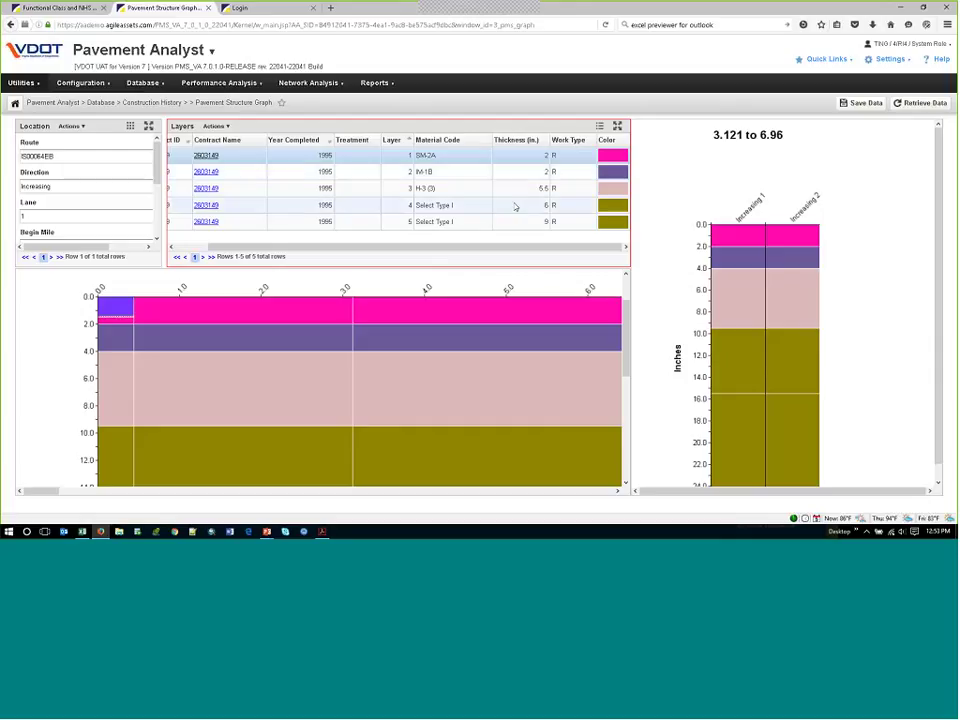
Step: Select the graph section from mile 7 to 10.48 and open the contract of its first listed layer
left_click_drag(52, 491, 88, 492)
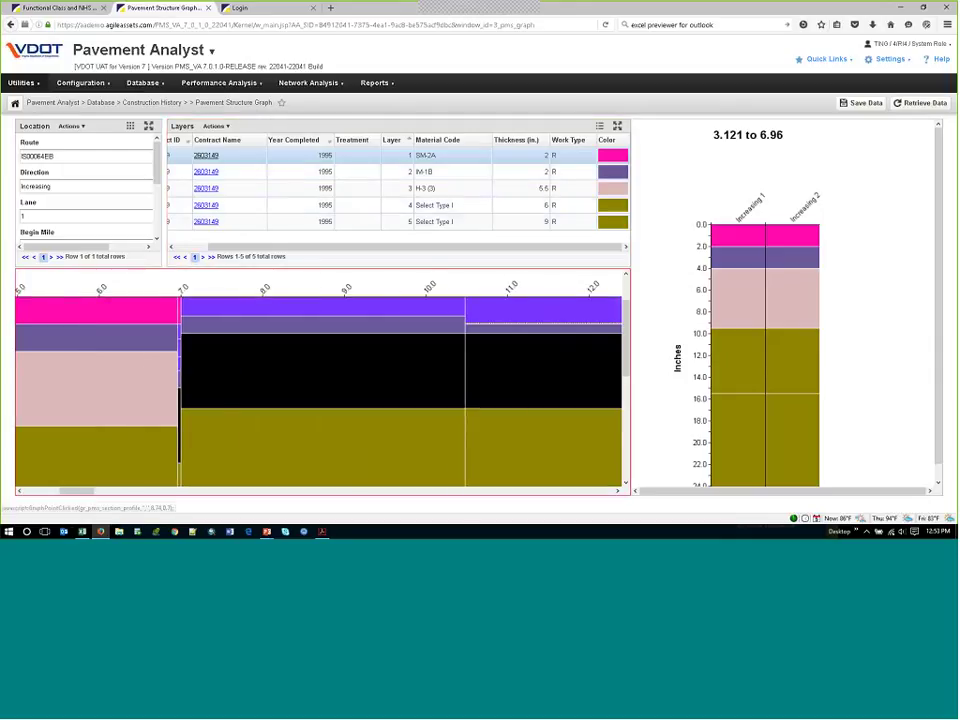
left_click(402, 321)
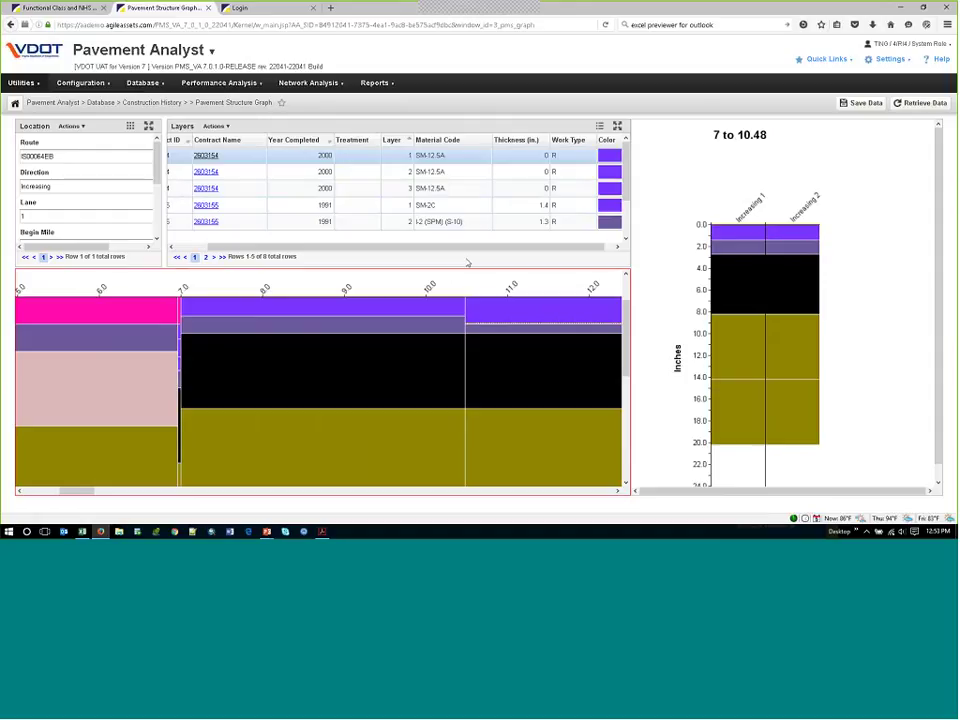
left_click(210, 158)
left_click(212, 158)
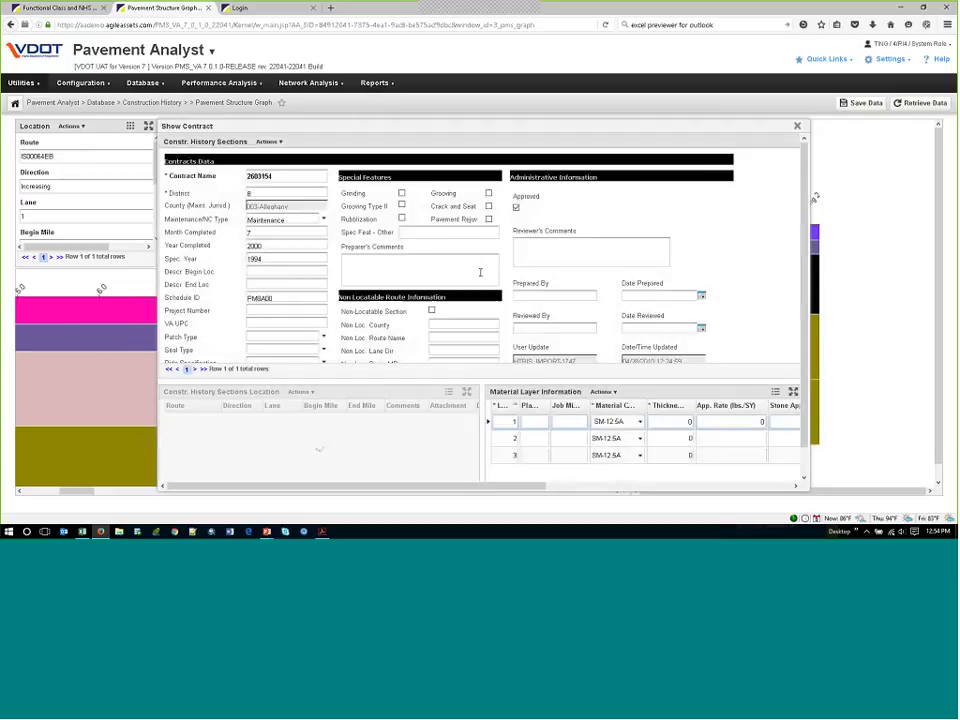
Step: Review the contract's general, location and material layer information, close it, and check the surface layer details near mile 12
scroll(273, 262, "down", 1)
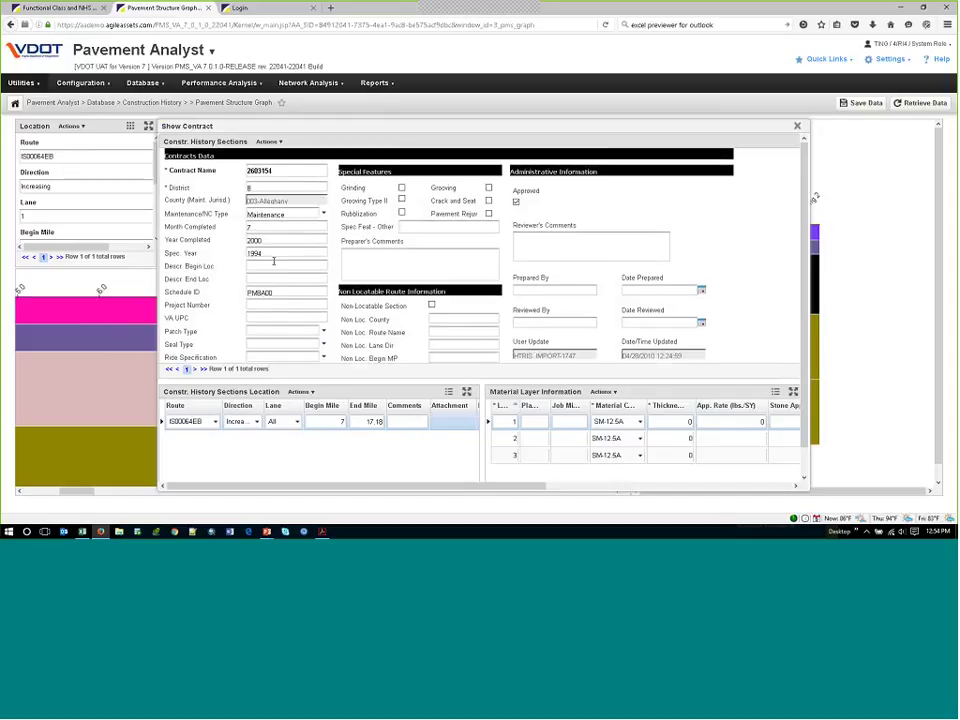
scroll(273, 262, "up", 1)
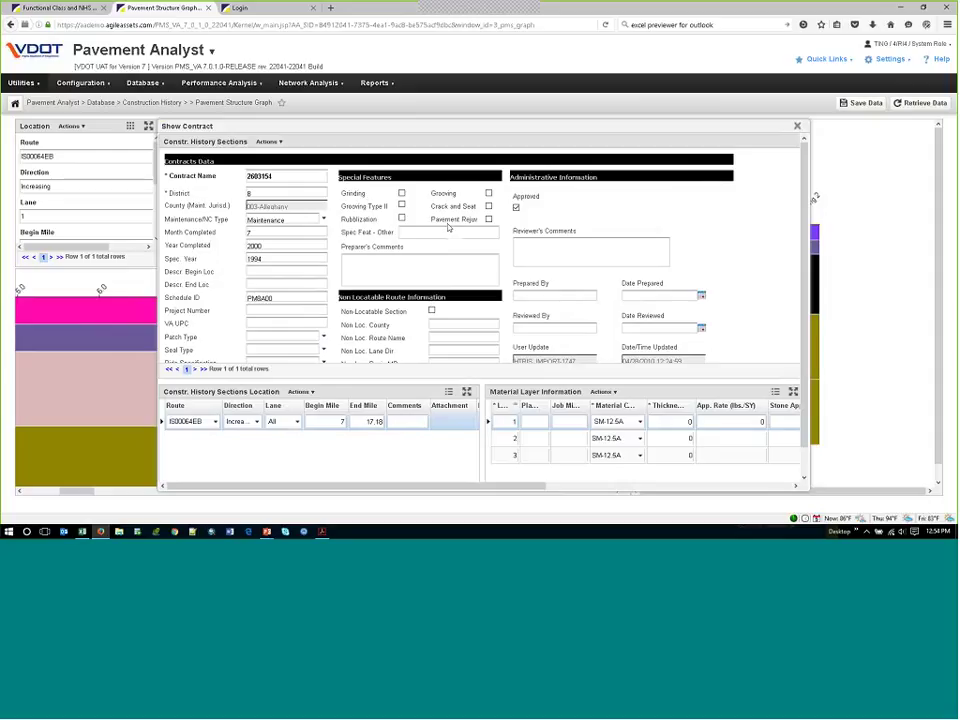
scroll(449, 228, "down", 2)
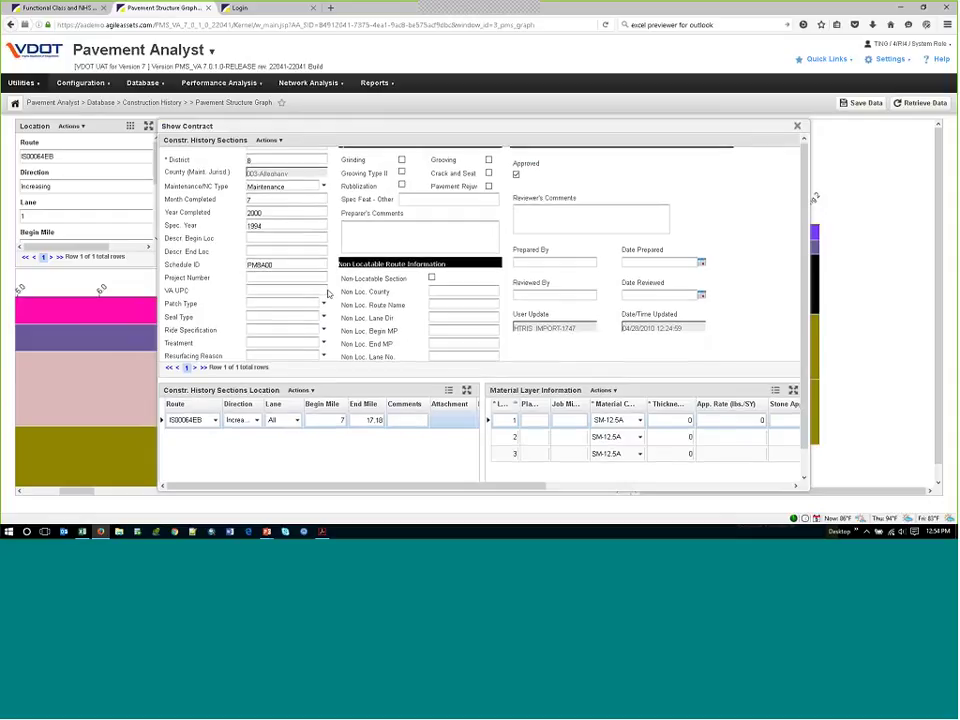
scroll(257, 285, "down", 2)
scroll(300, 216, "up", 2)
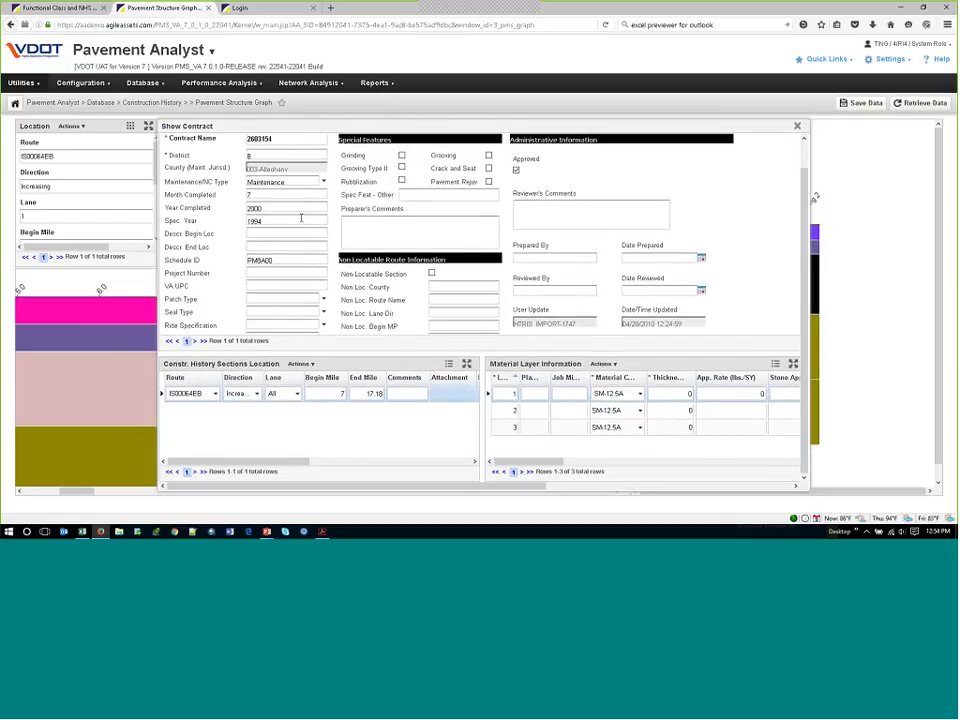
scroll(314, 237, "up", 2)
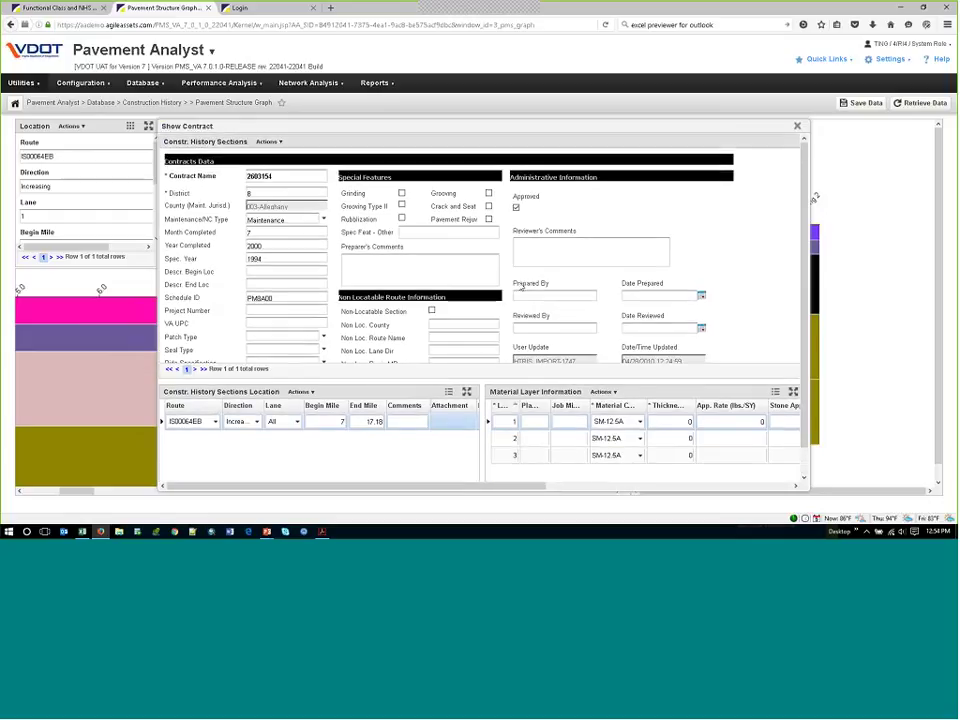
left_click(797, 128)
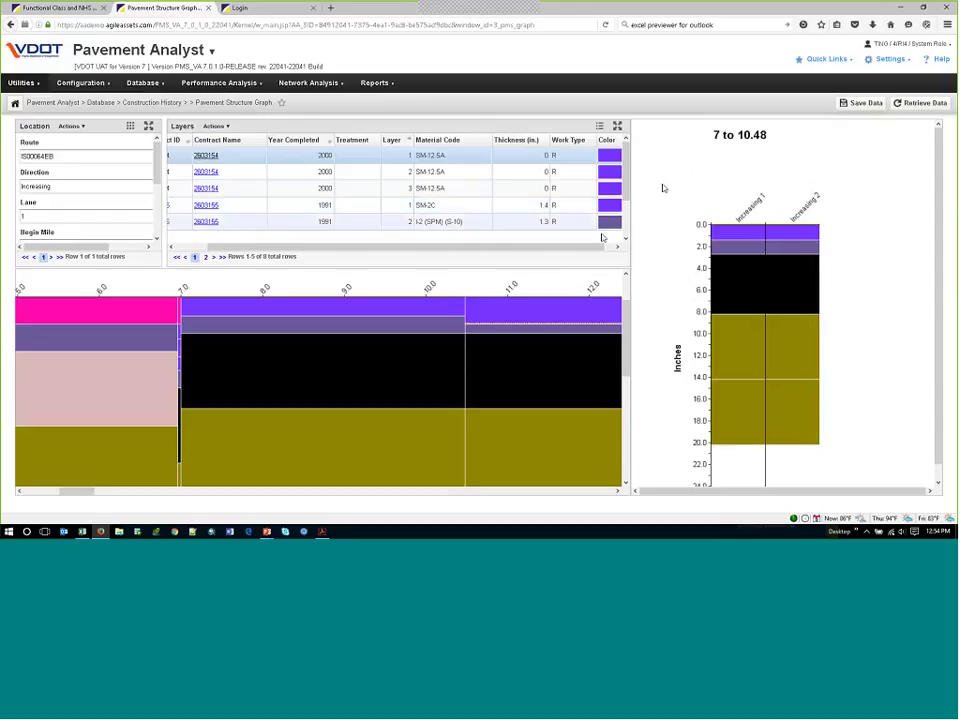
mouse_move(572, 304)
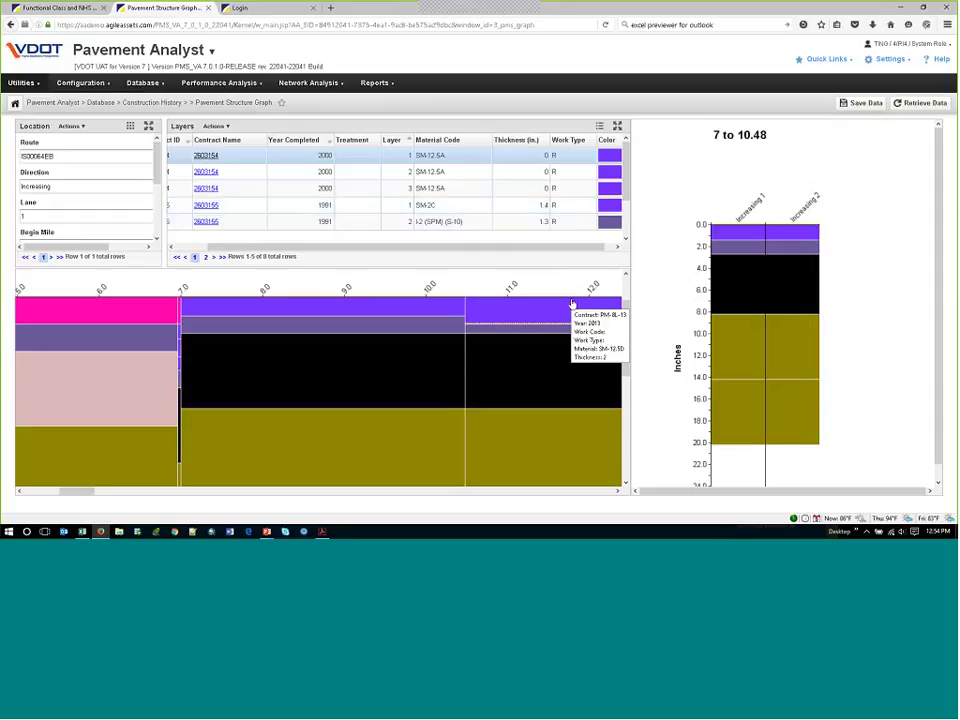
Step: Open the ACP Graph for the VDOT ACP Ratings in the roadway condition data
left_click(143, 83)
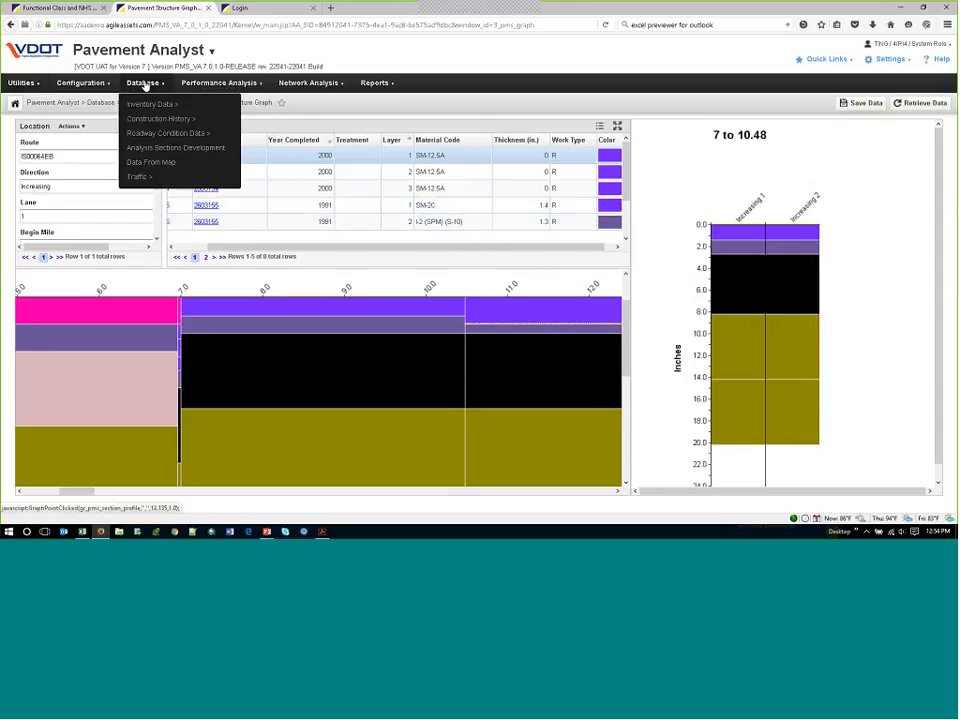
mouse_move(170, 133)
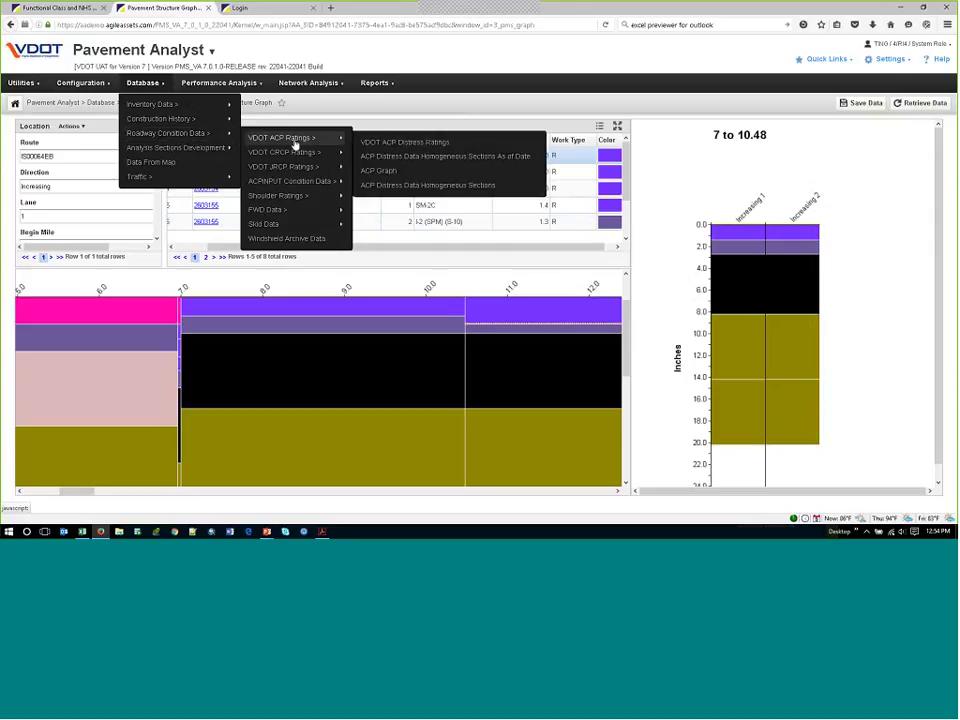
mouse_move(300, 152)
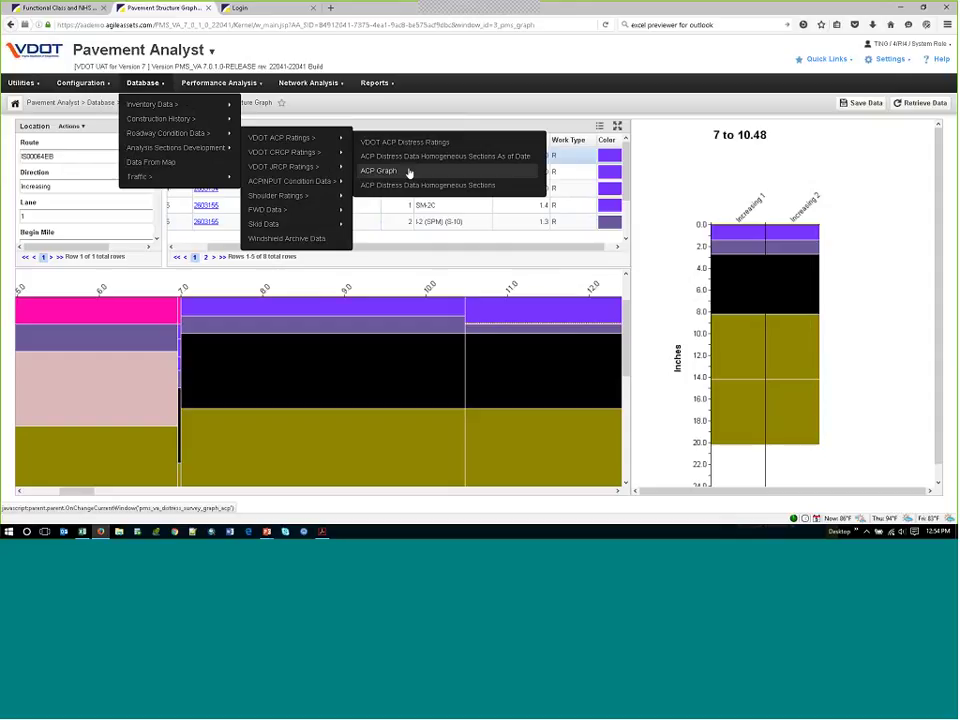
left_click(406, 172)
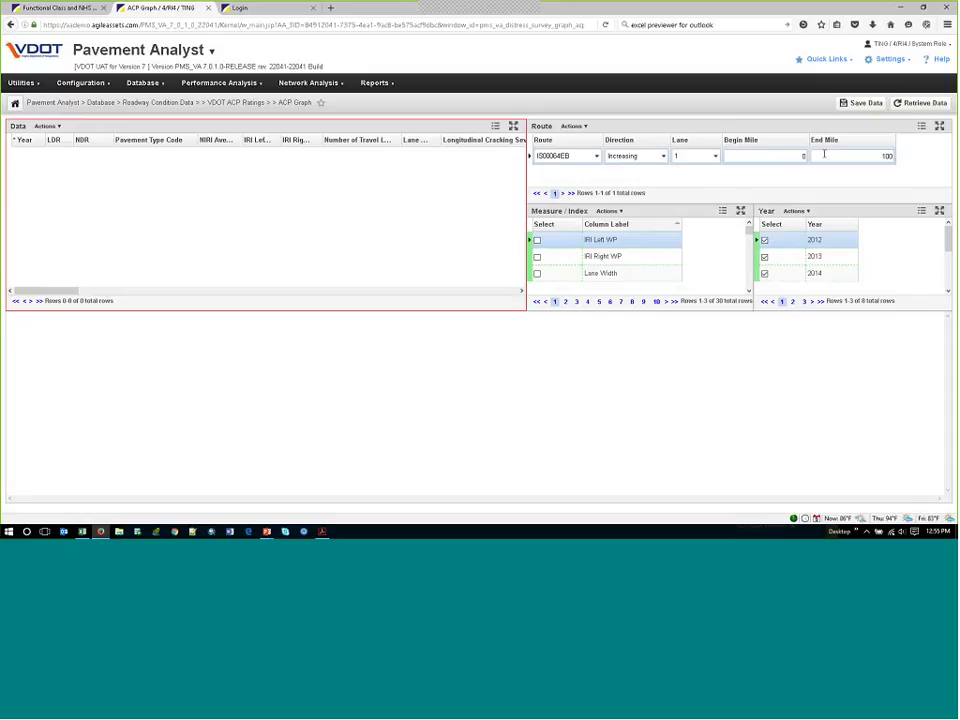
Step: Graph the NIRI Average measure for 2012, 2013 and 2014 along route IS00064EB from mile 0 to 100
scroll(564, 274, "down", 2)
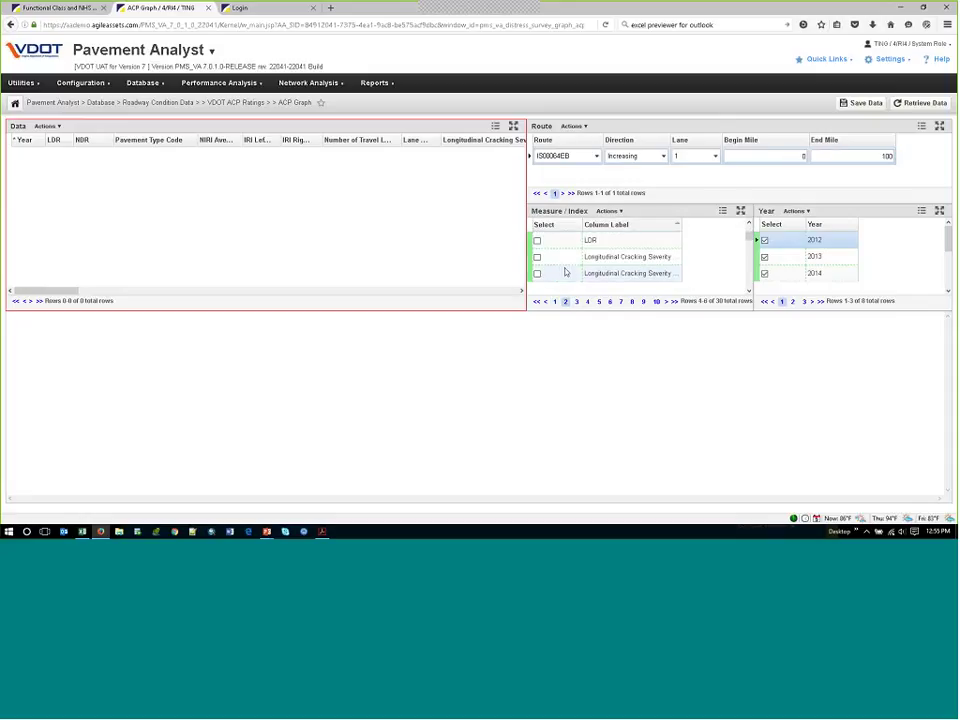
scroll(564, 270, "down", 2)
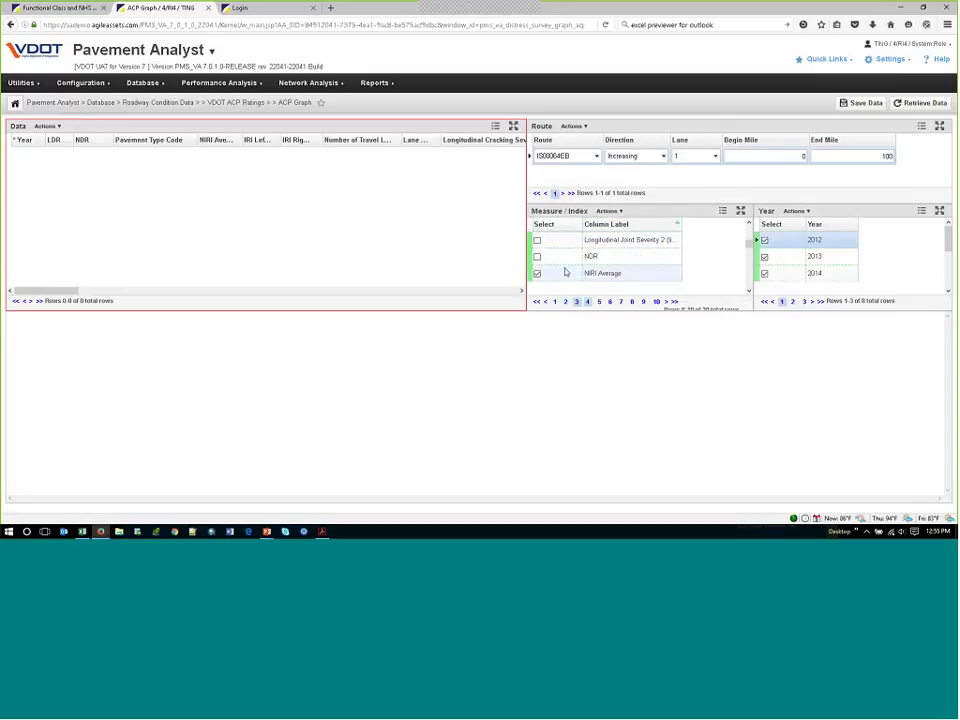
left_click(564, 267)
scroll(634, 266, "down", 1)
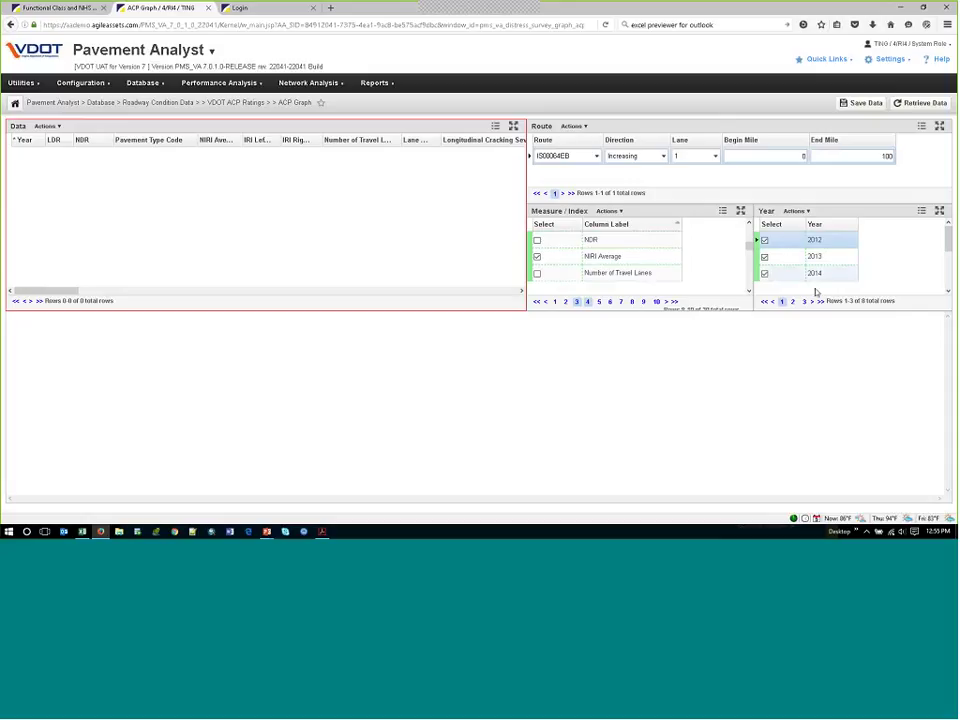
right_click(623, 155)
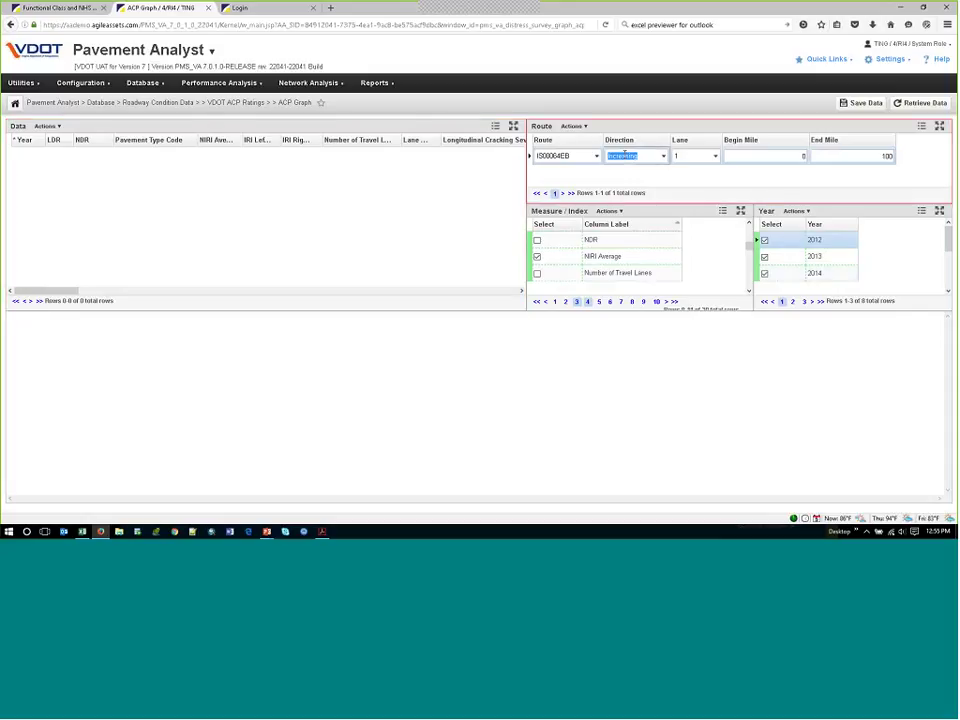
left_click(637, 161)
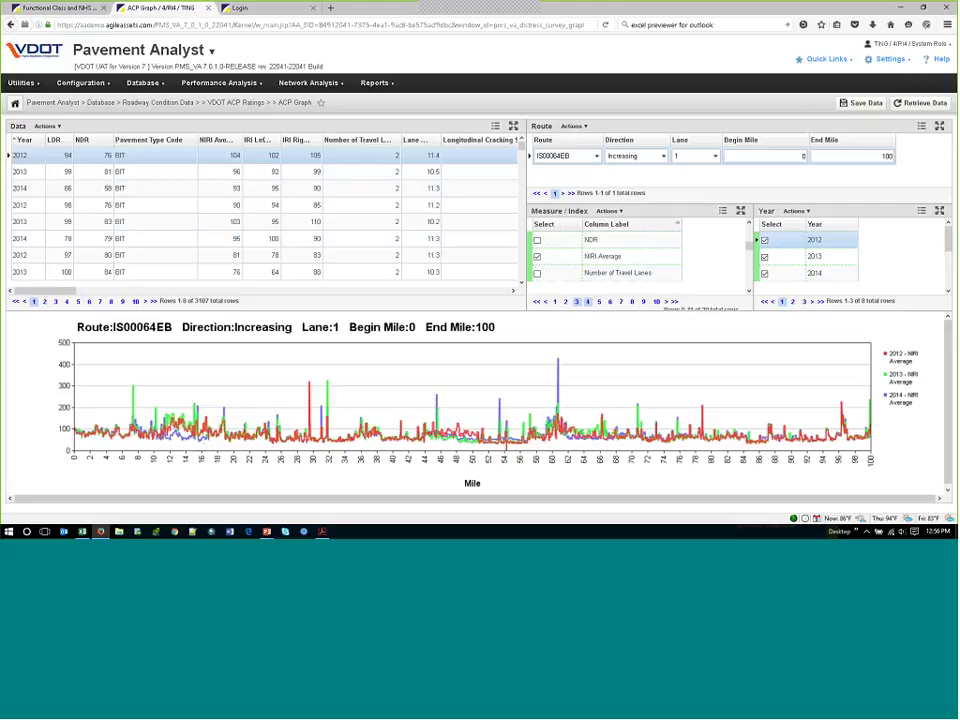
Step: Limit the NIRI Average graph for route IS00064EB to miles 10 through 15 and redraw the data and graph
left_click(805, 156)
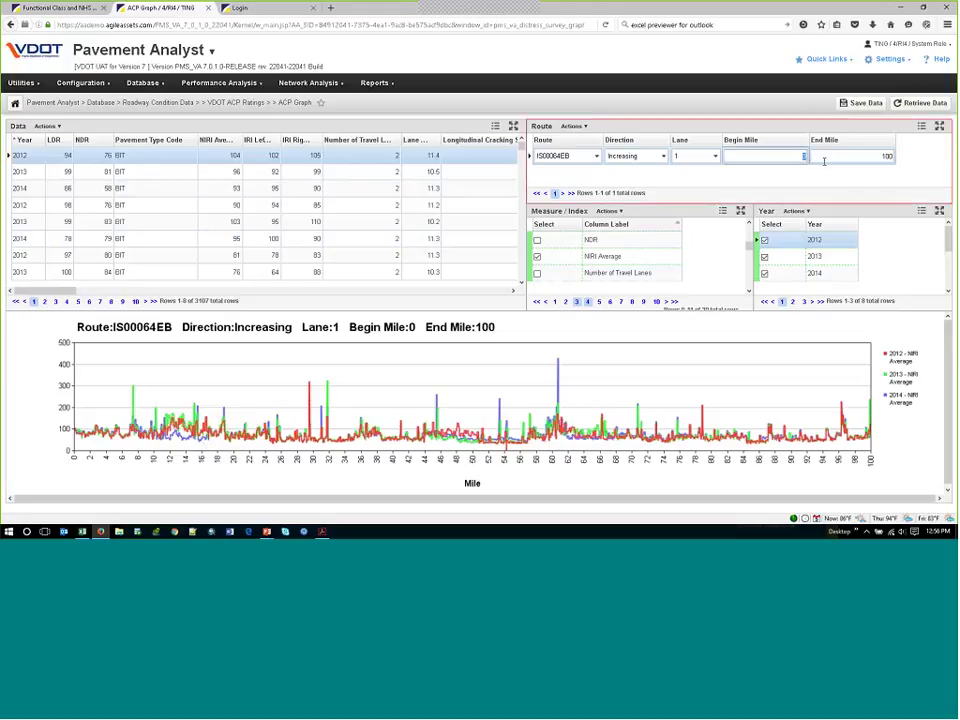
type("10")
key("Tab")
type("15")
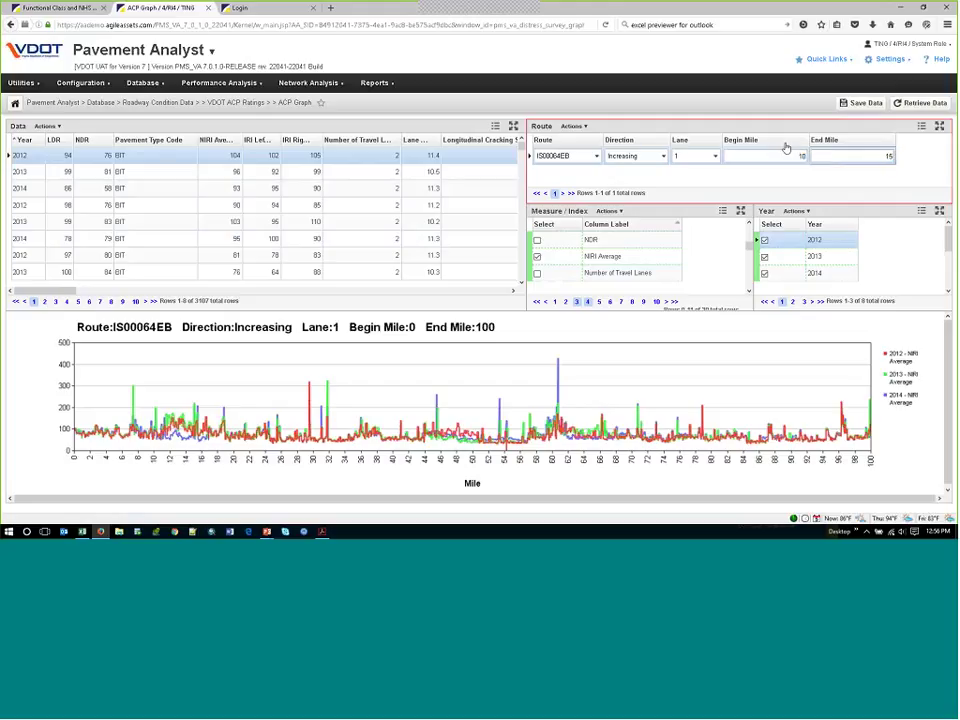
right_click(780, 157)
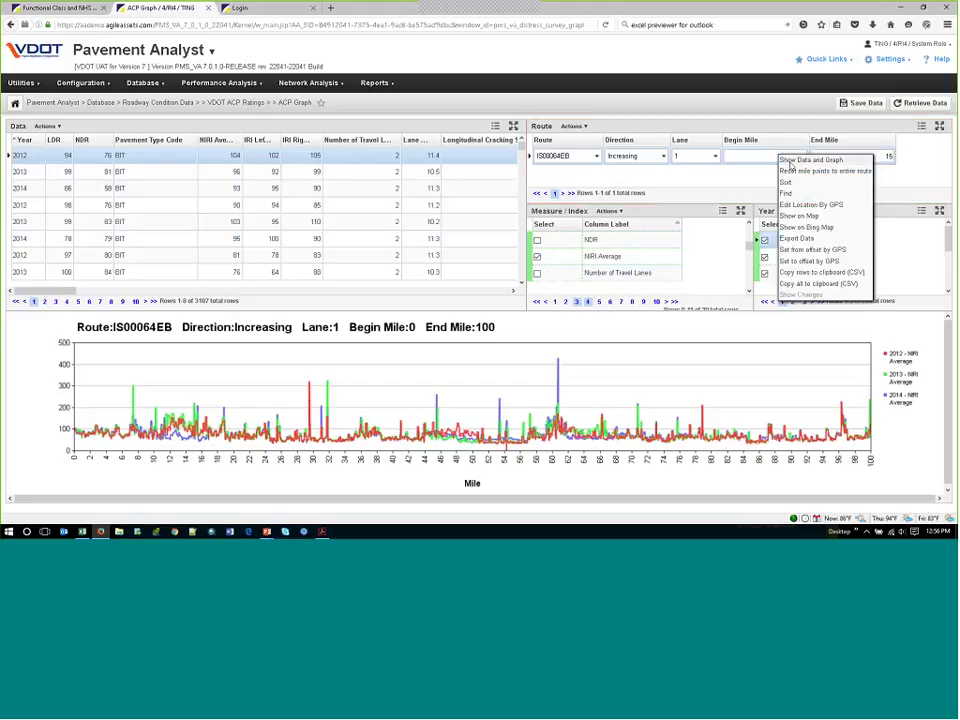
left_click(790, 162)
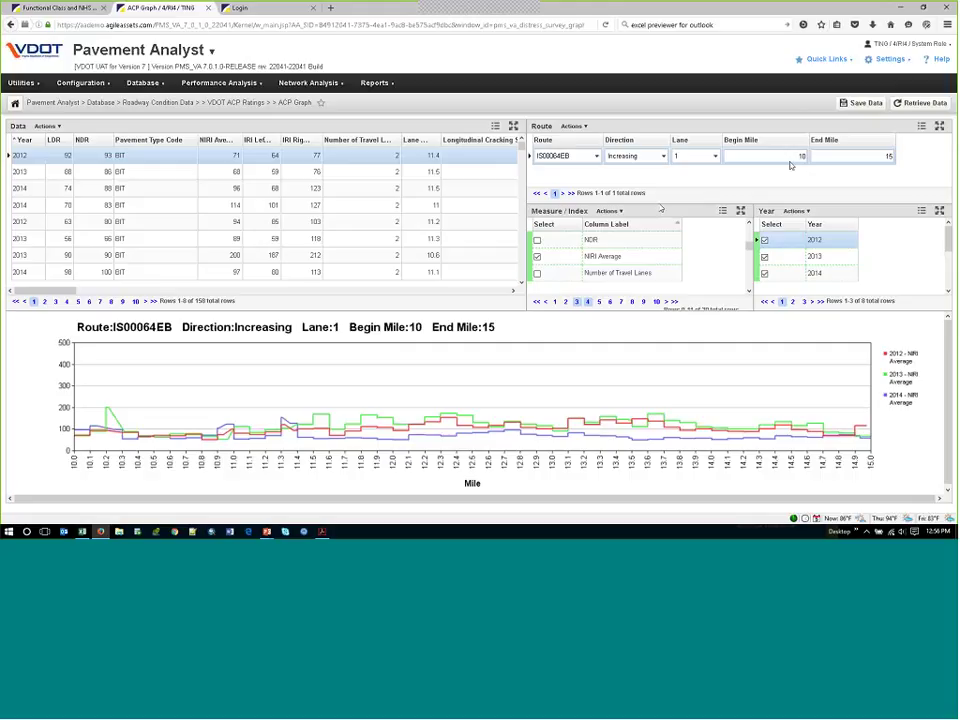
left_click(140, 84)
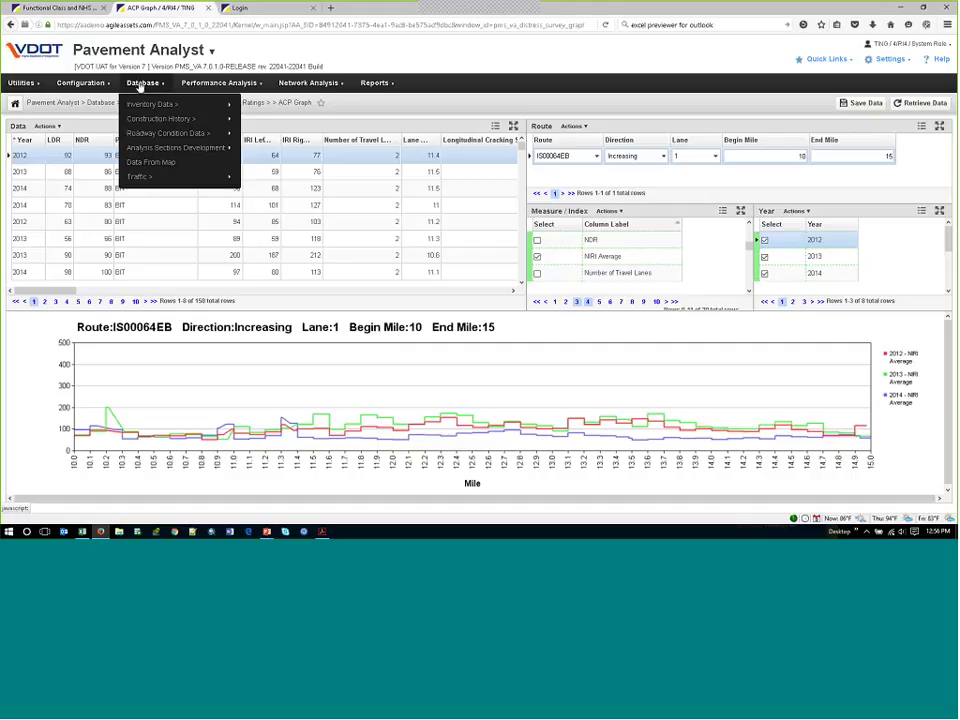
mouse_move(156, 177)
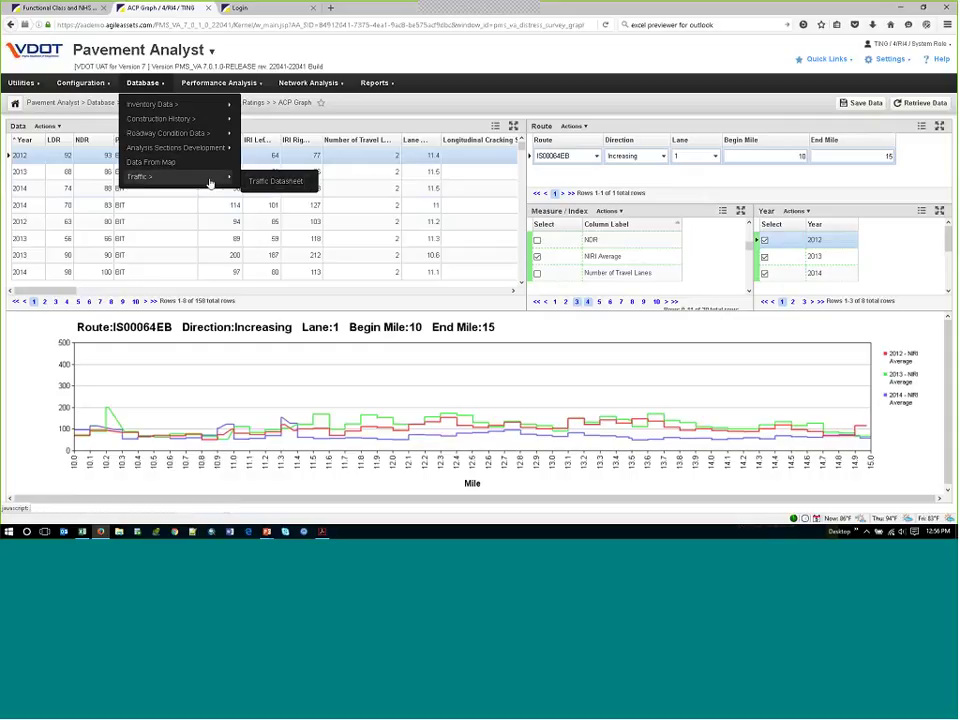
mouse_move(214, 150)
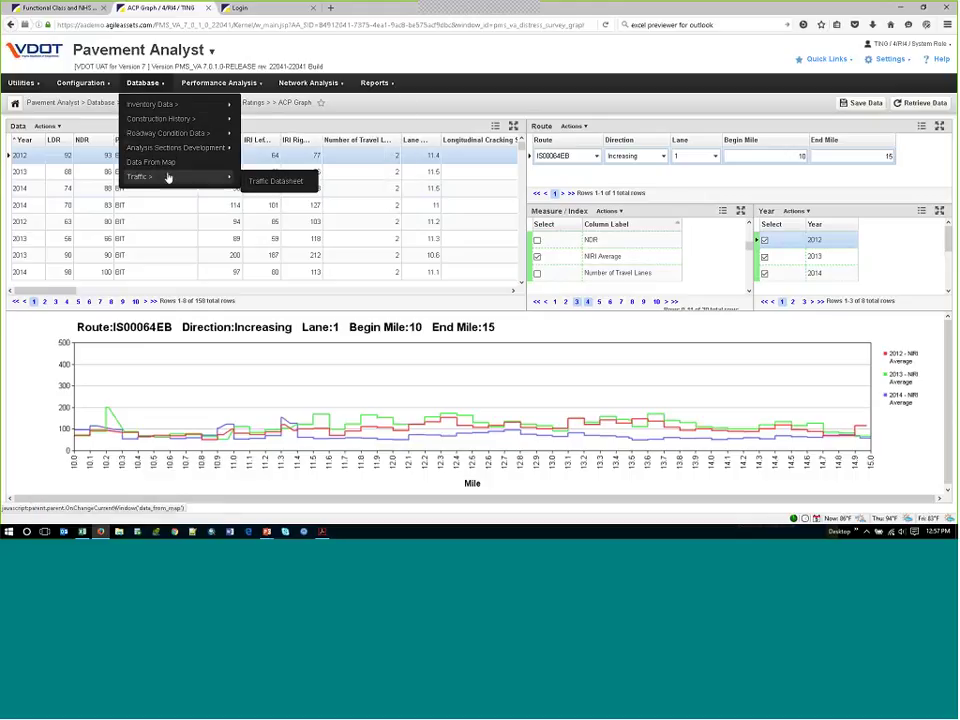
mouse_move(172, 106)
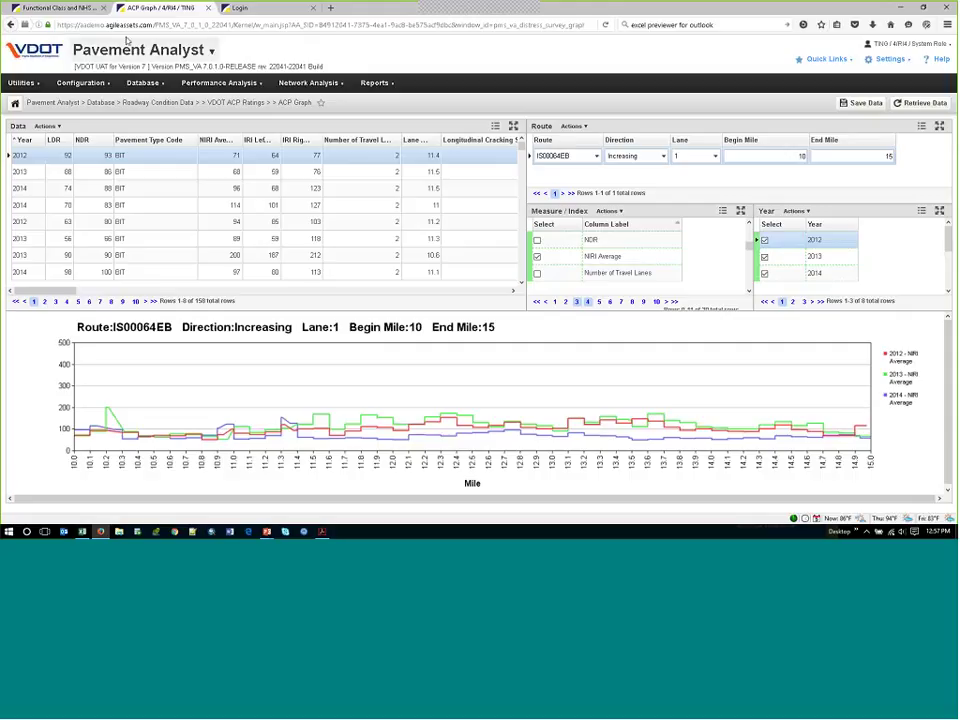
Step: Open the Treatments setup in the Network Analysis configuration
left_click(82, 88)
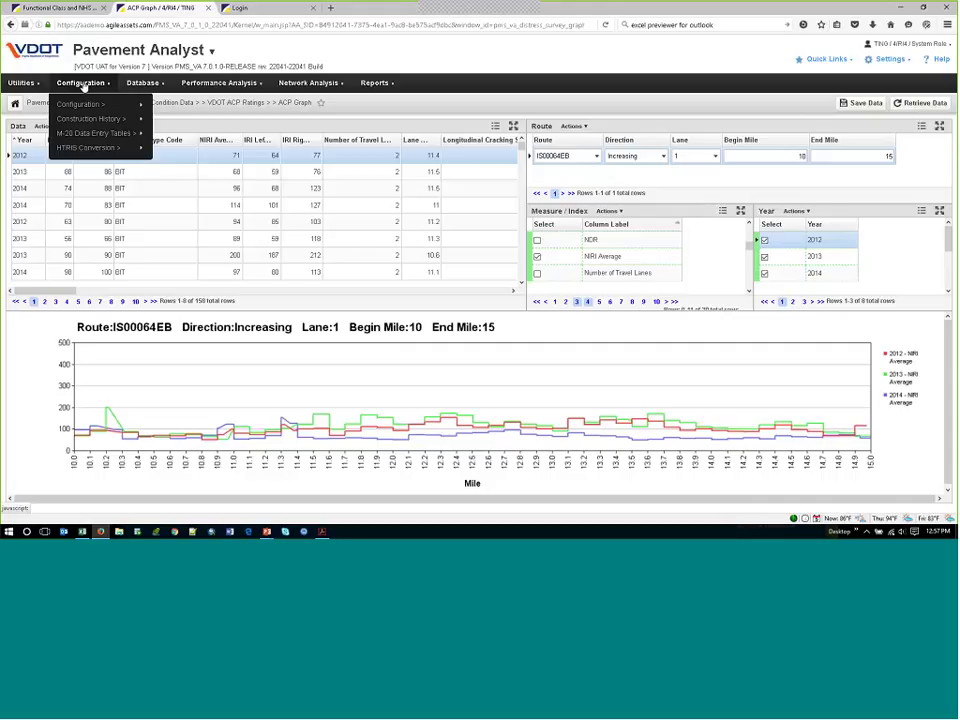
mouse_move(94, 106)
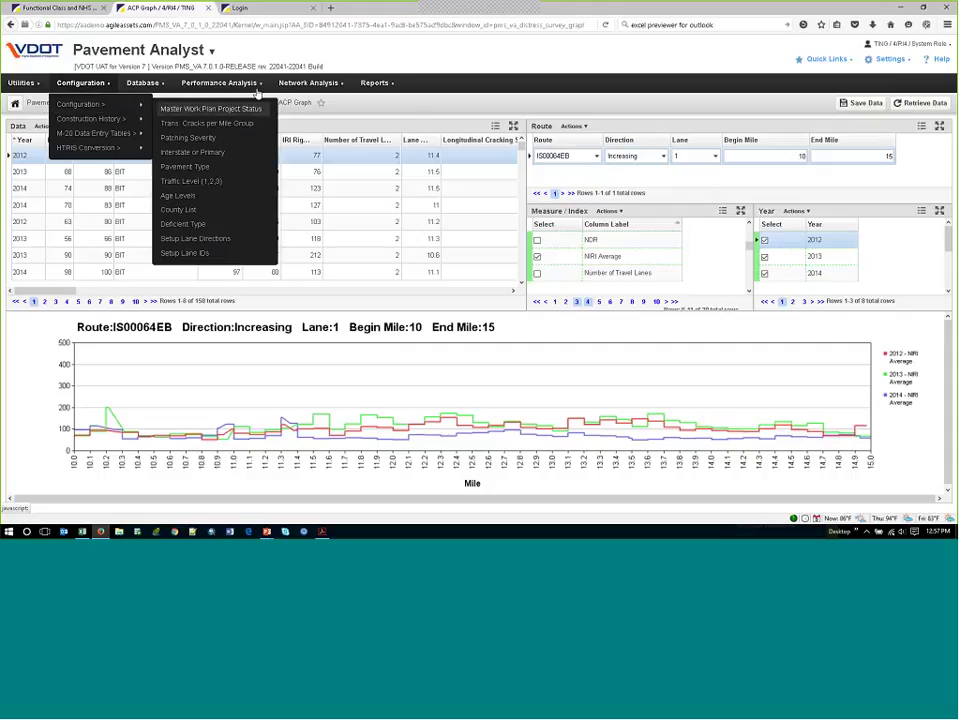
mouse_move(302, 107)
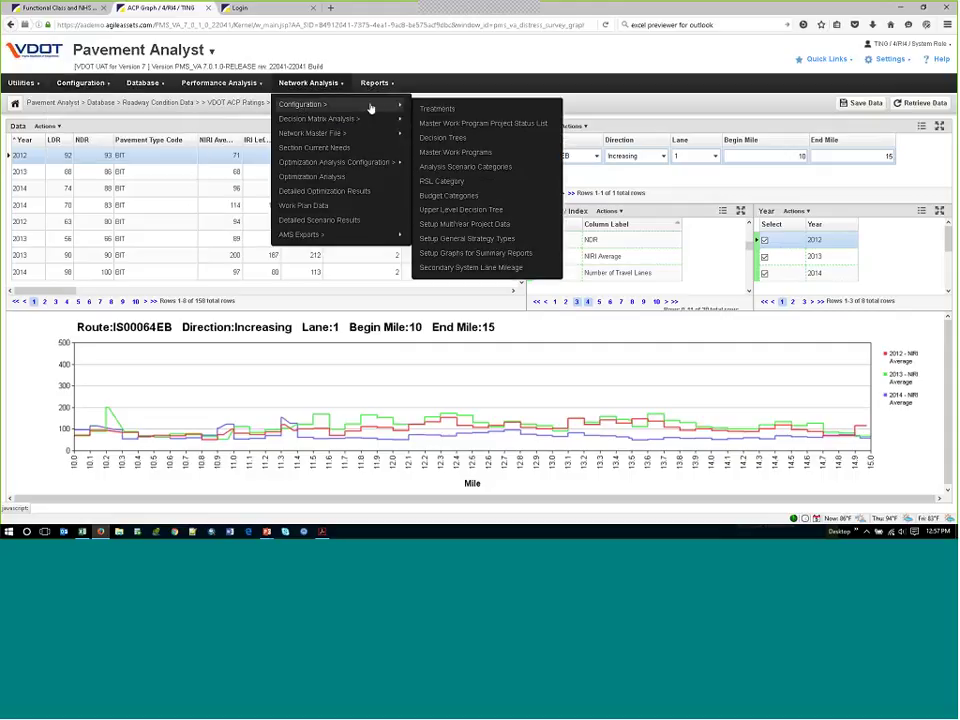
left_click(448, 110)
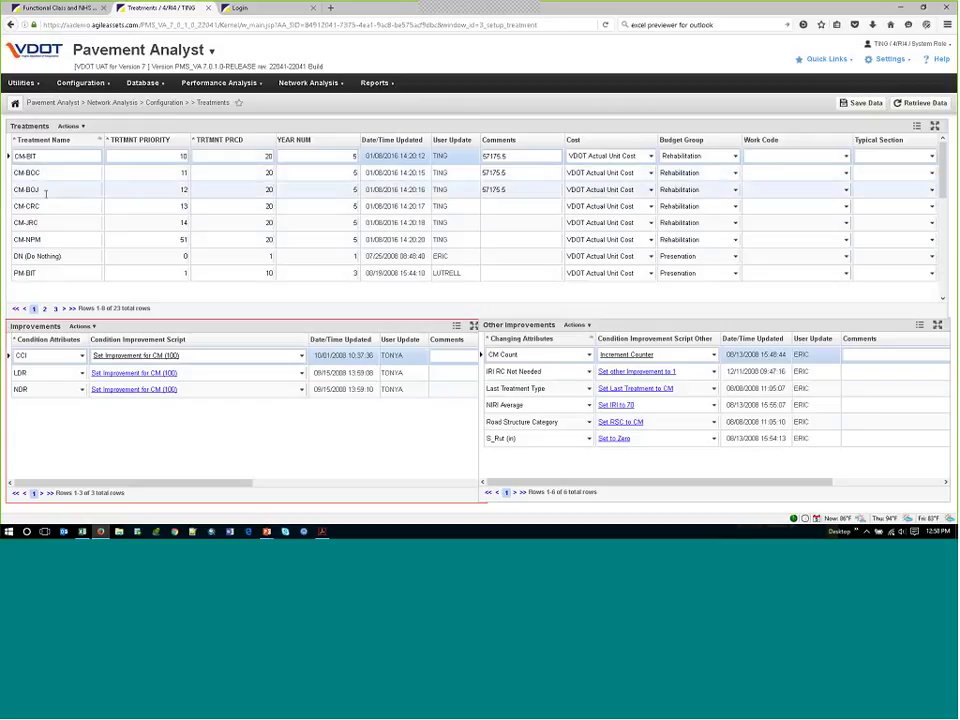
Step: Examine the condition improvements and other improvements defined for the CM-BIT, PM-BIT, RC-BIT and RC-CRC treatments
left_click(43, 157)
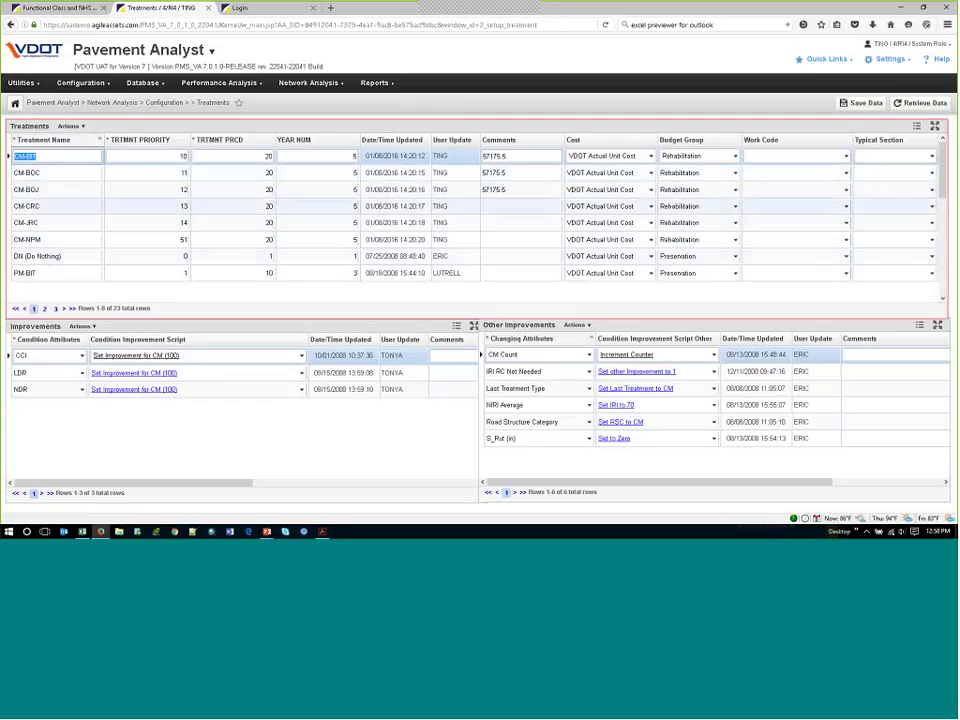
left_click(44, 275)
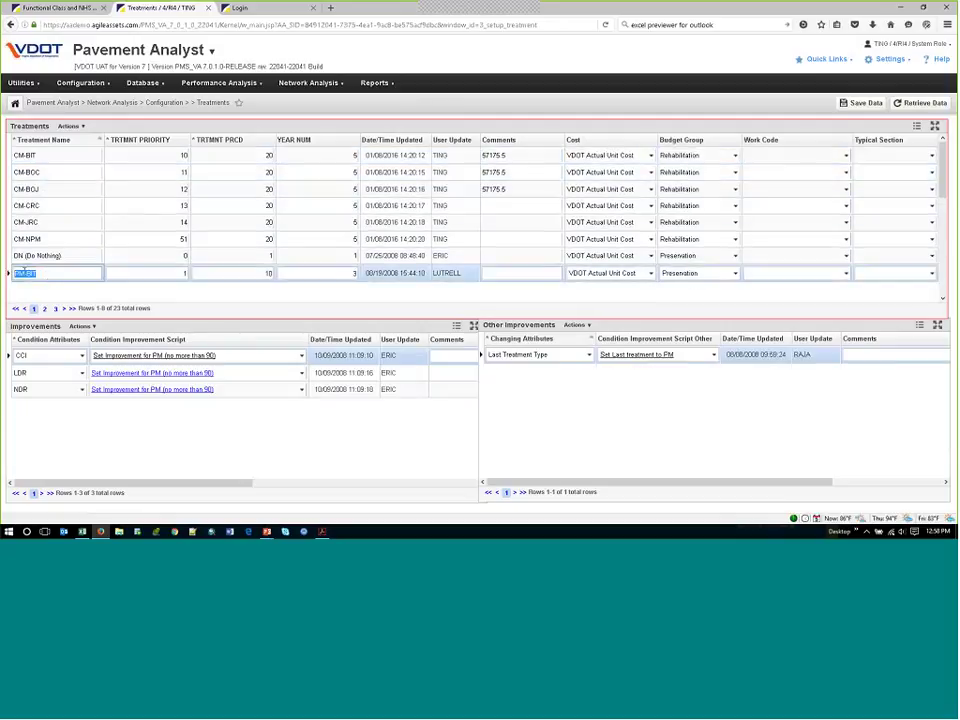
scroll(40, 274, "down", 2)
scroll(42, 272, "down", 1)
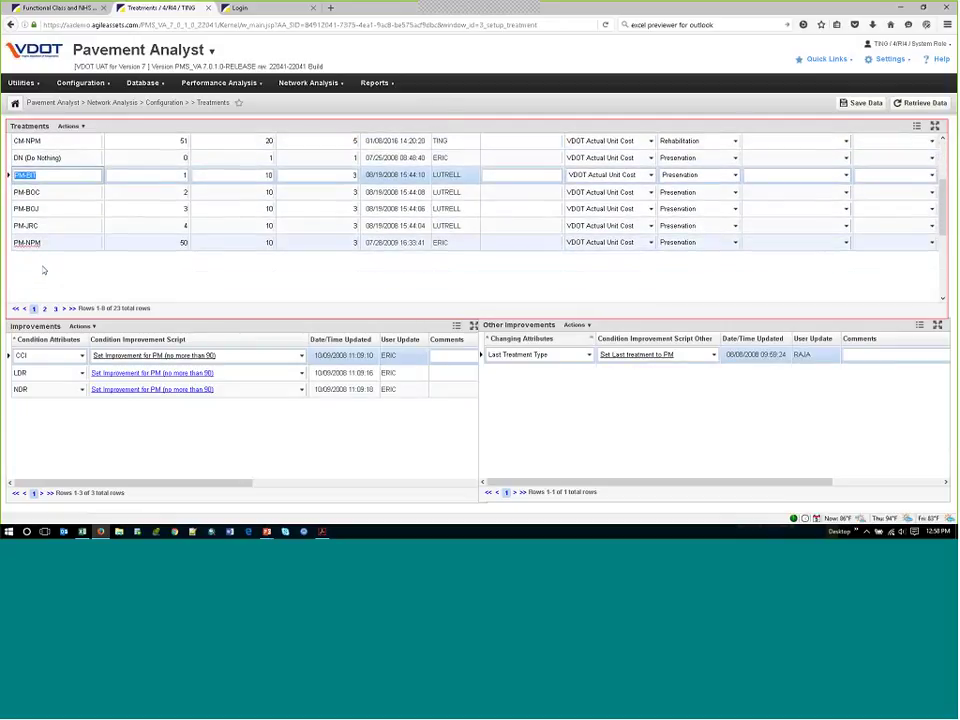
left_click(42, 258)
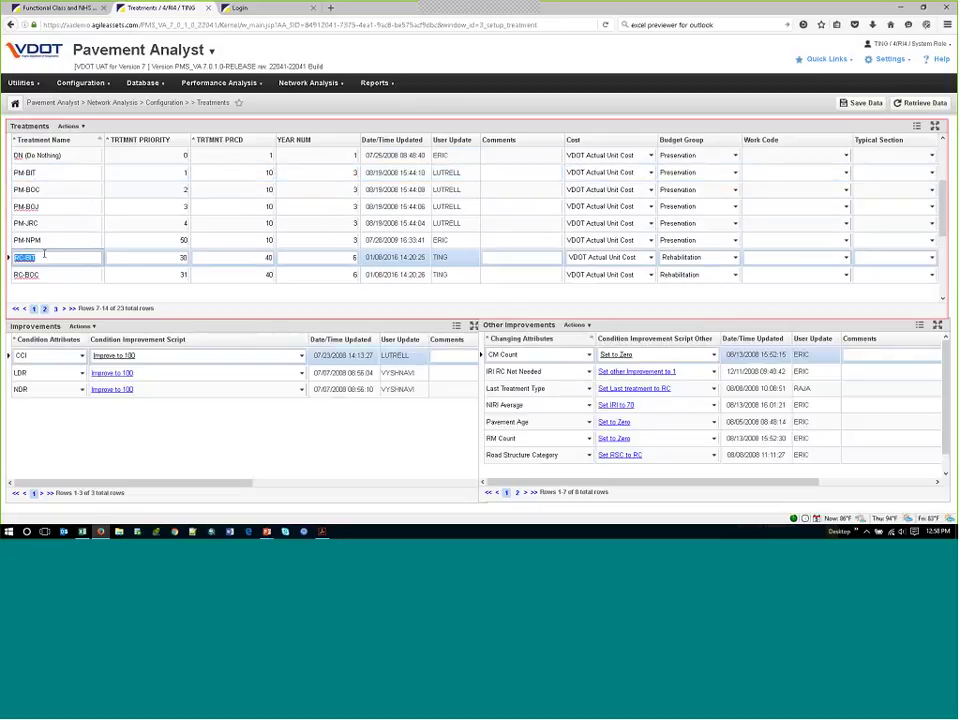
scroll(44, 254, "down", 2)
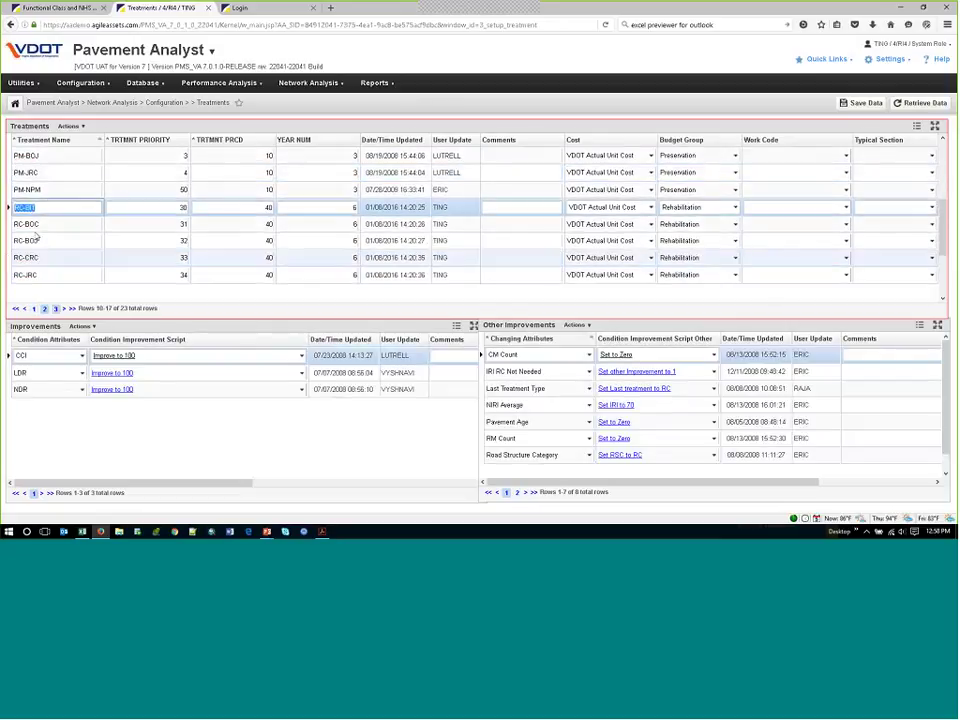
left_click(35, 257)
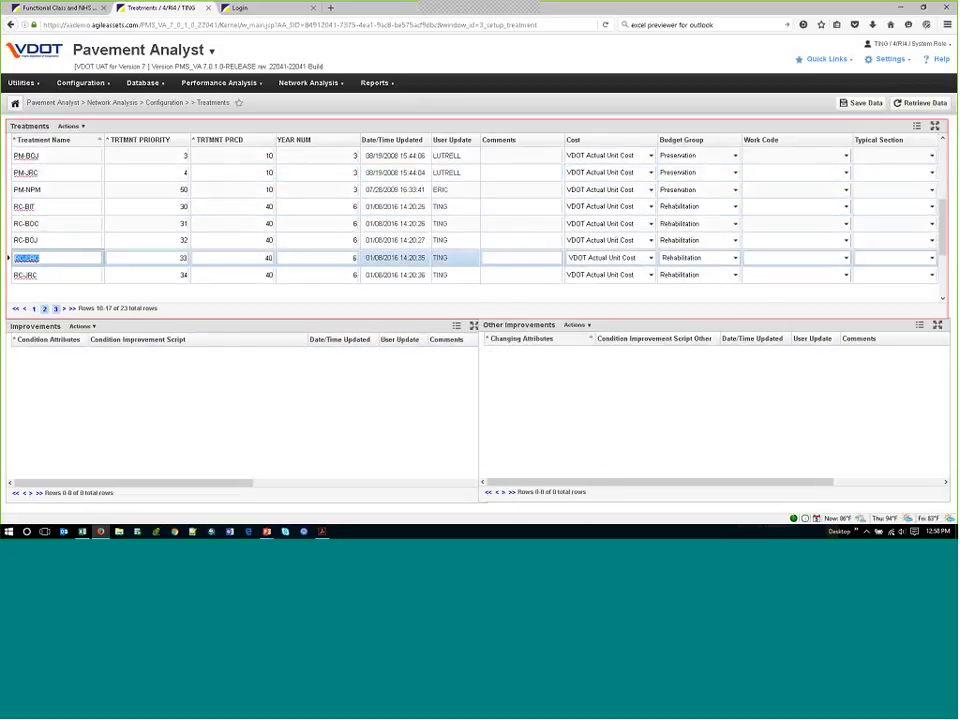
Step: Check the improvement settings of the PM-BOJ treatment, focusing on its CCI condition attribute
left_click(47, 155)
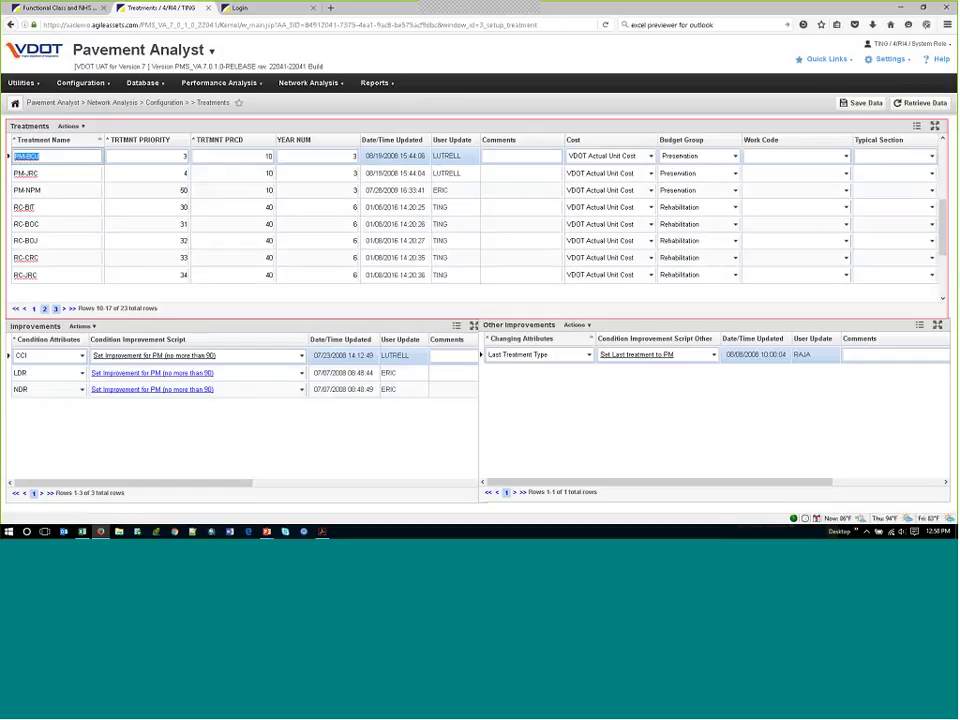
left_click(46, 358)
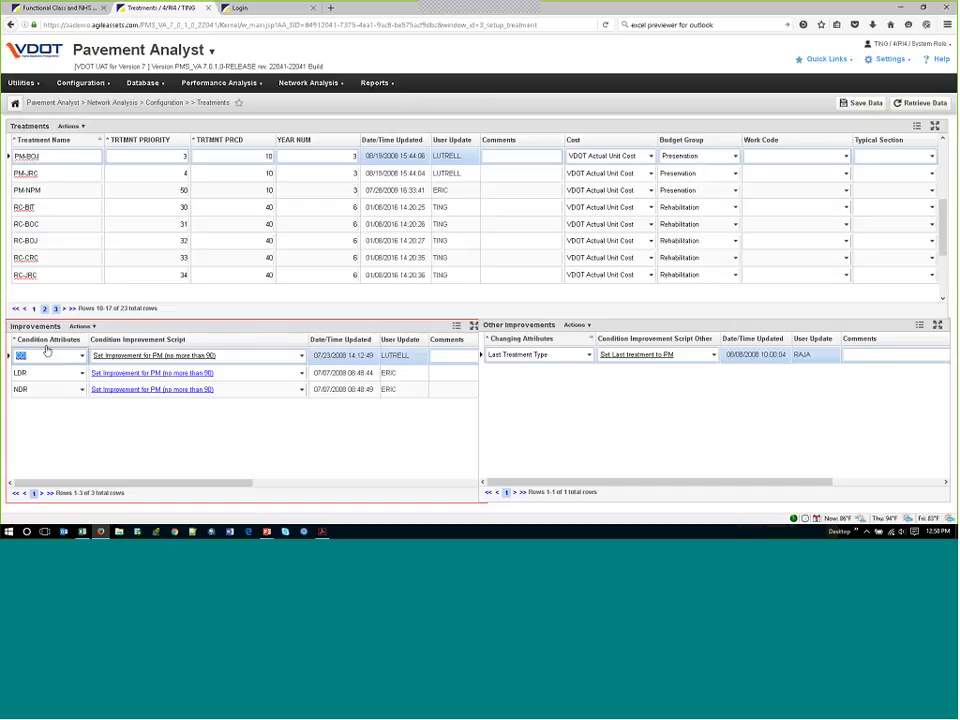
left_click(47, 157)
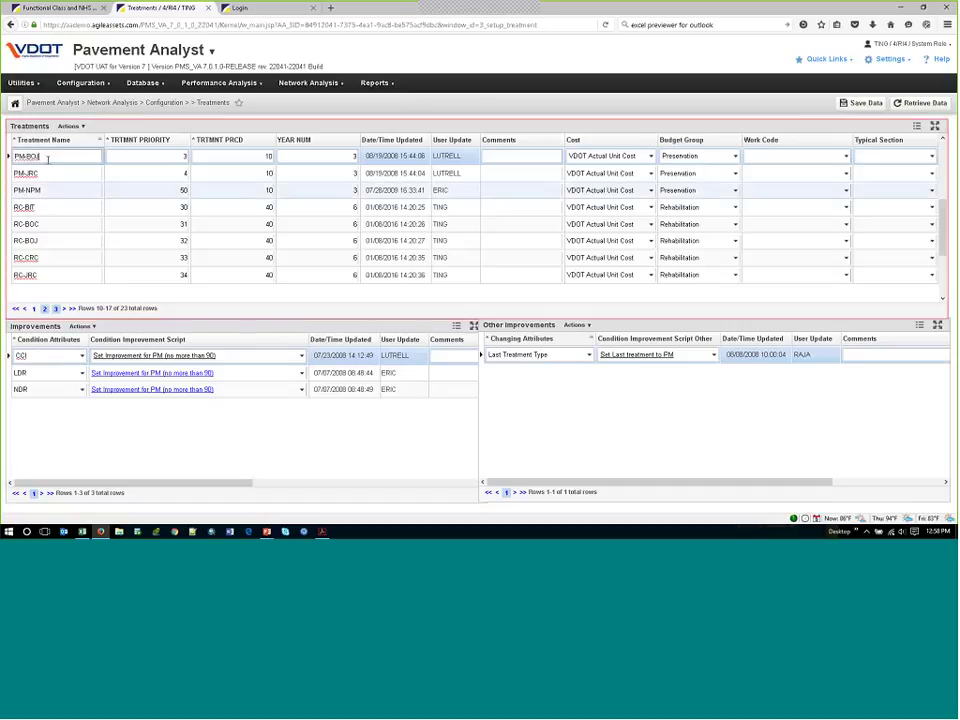
left_click(50, 356)
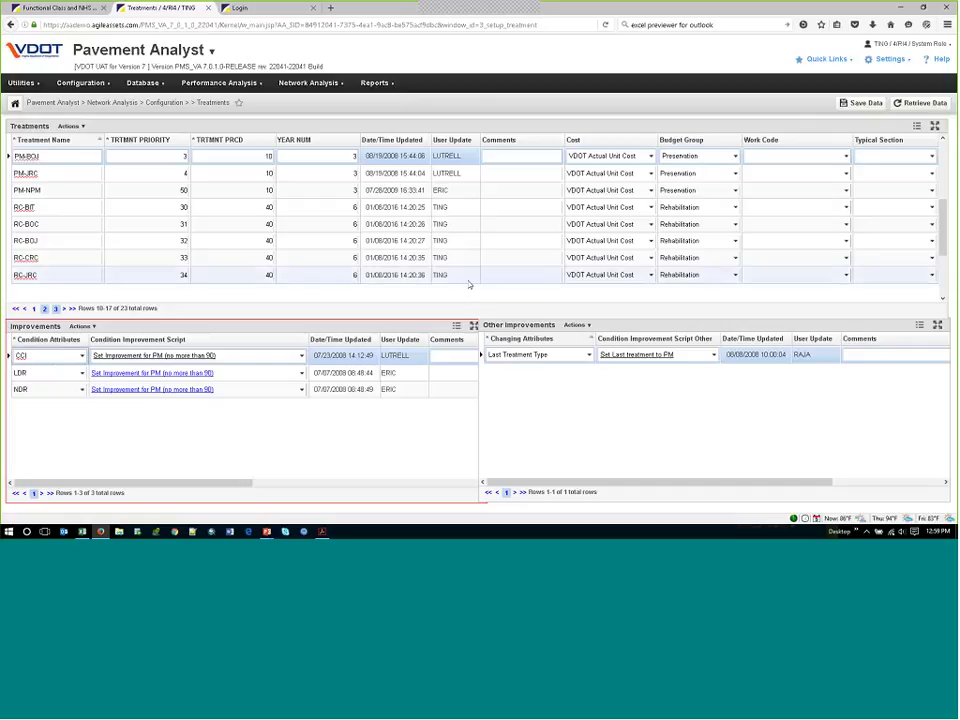
Step: Switch to the other agency's PMS session with the Functional Class and NHS data and log in again
left_click(74, 14)
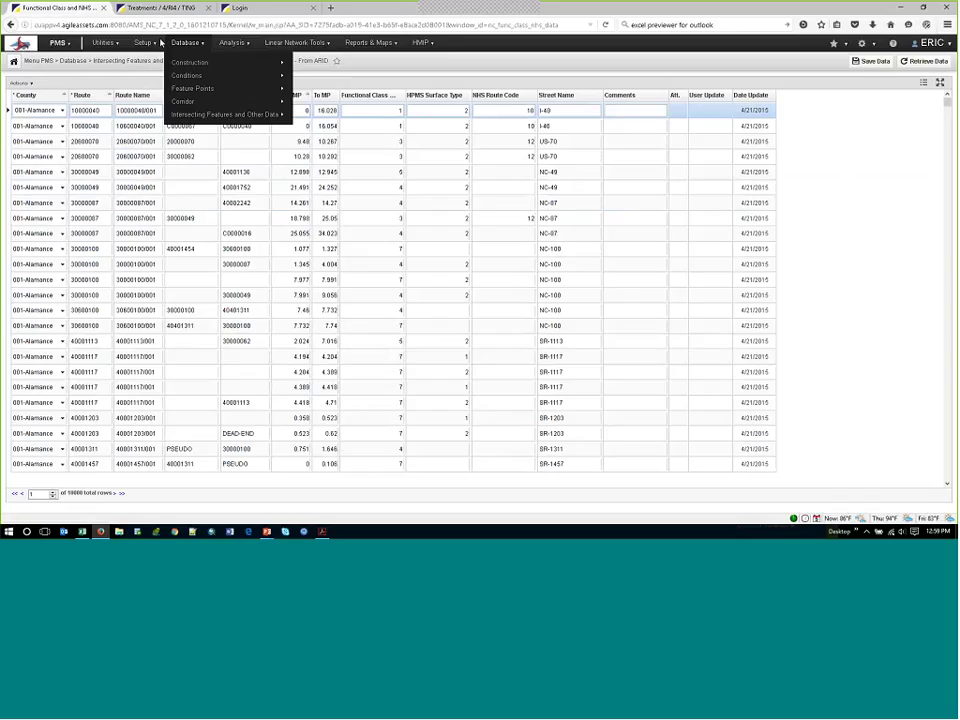
mouse_move(142, 46)
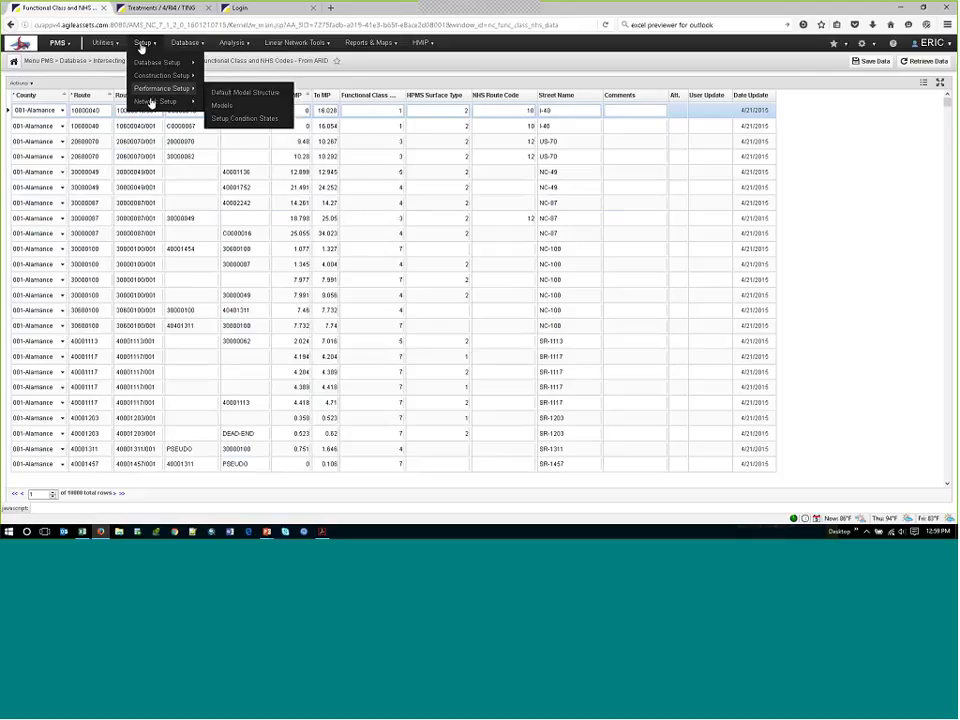
mouse_move(160, 101)
left_click(242, 133)
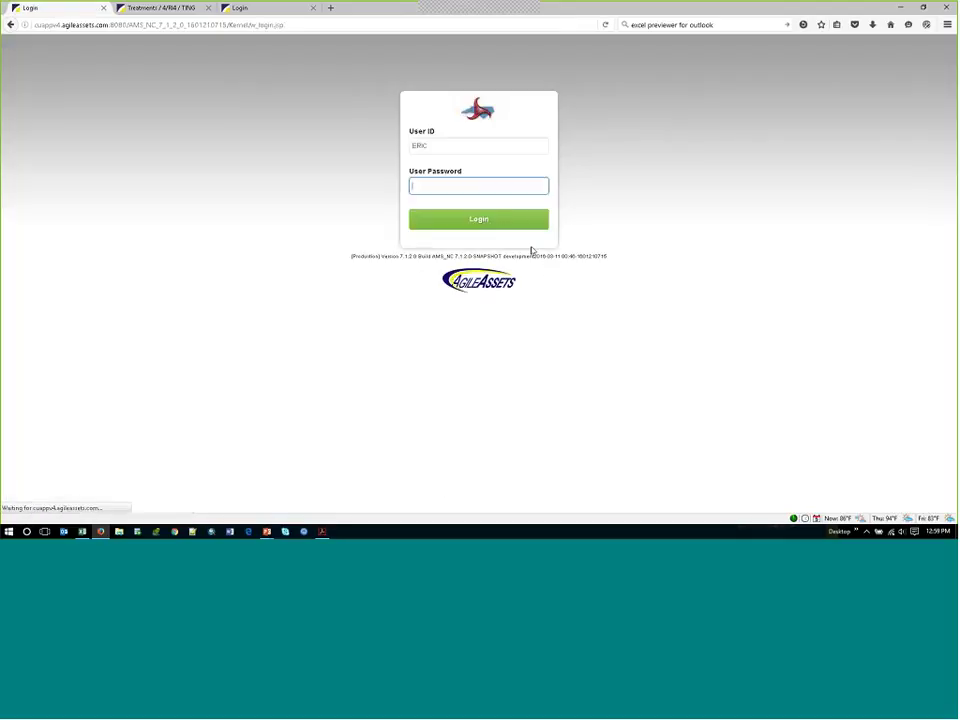
left_click(501, 216)
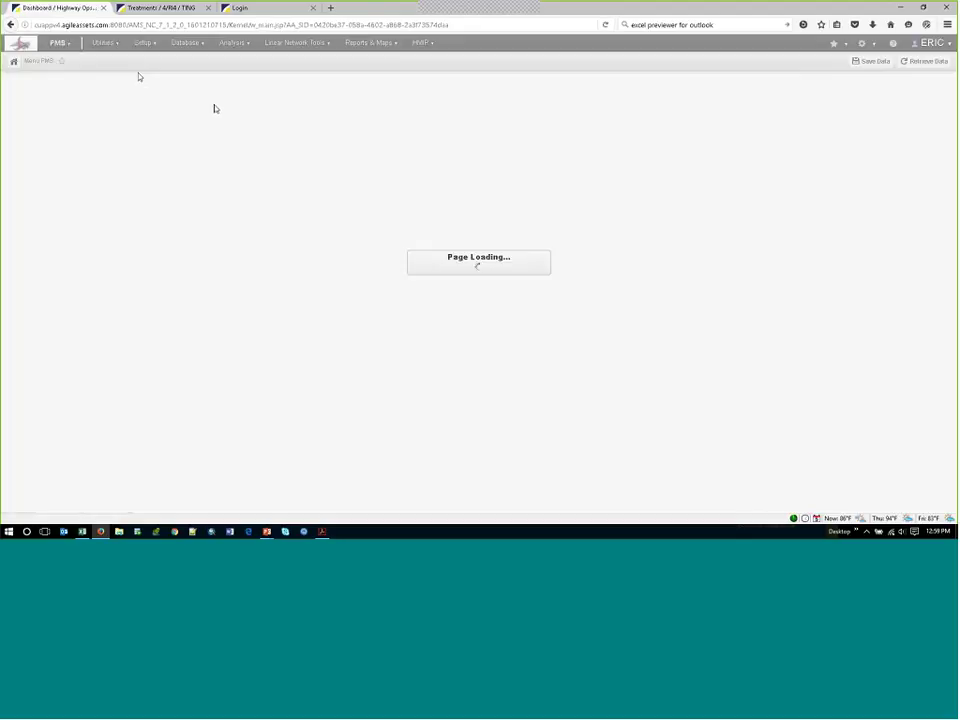
Step: Open the Treatments window of the PMS Network Setup
left_click(146, 44)
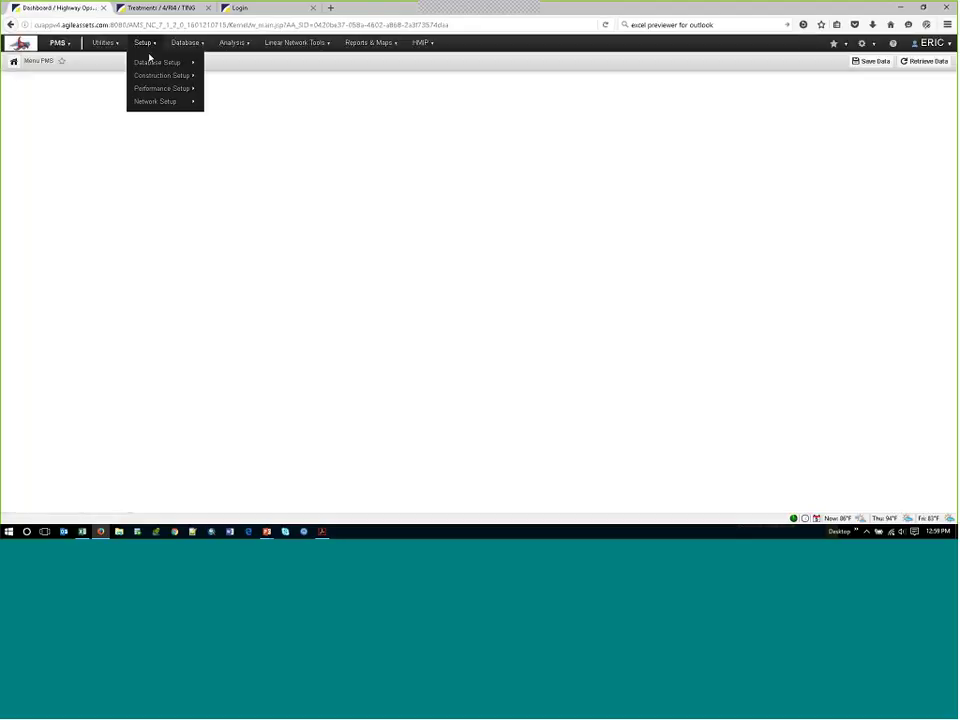
mouse_move(160, 101)
left_click(256, 138)
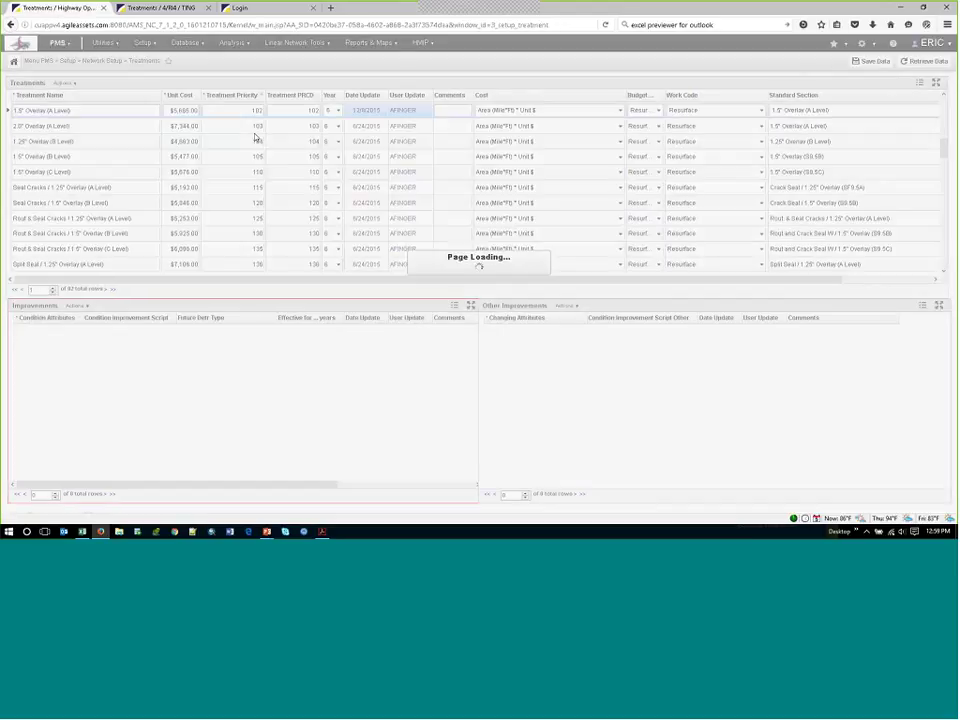
Step: Review the improvements for the 1.5" Overlay (C Level) and Mill 1.25" & Replace (A Level) / Full Depth Patching treatments
left_click(73, 174)
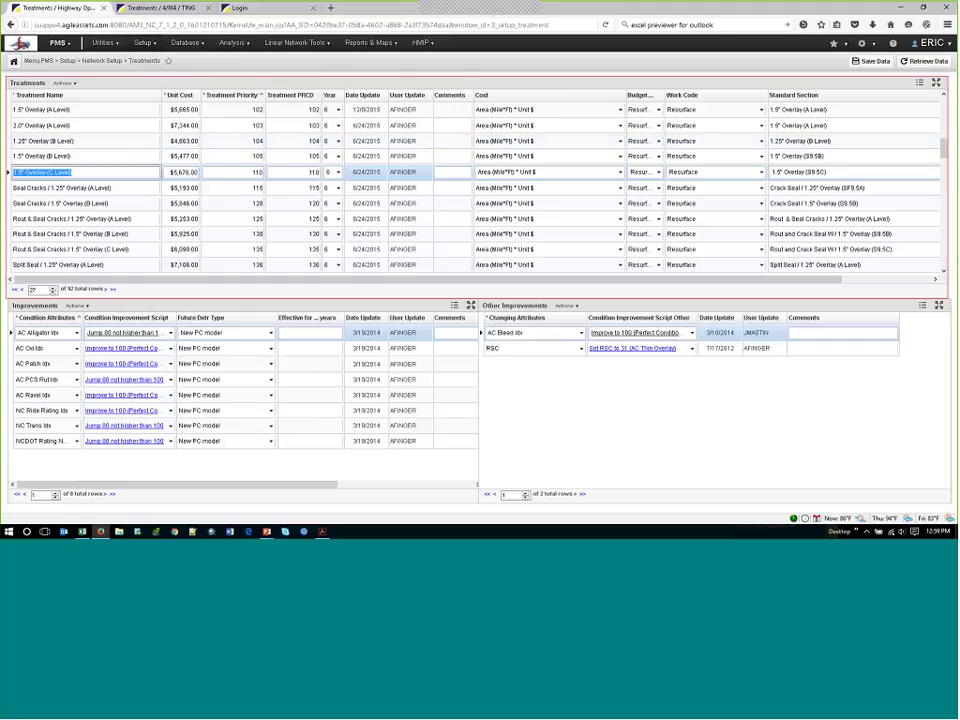
scroll(90, 242, "down", 3)
scroll(90, 241, "down", 6)
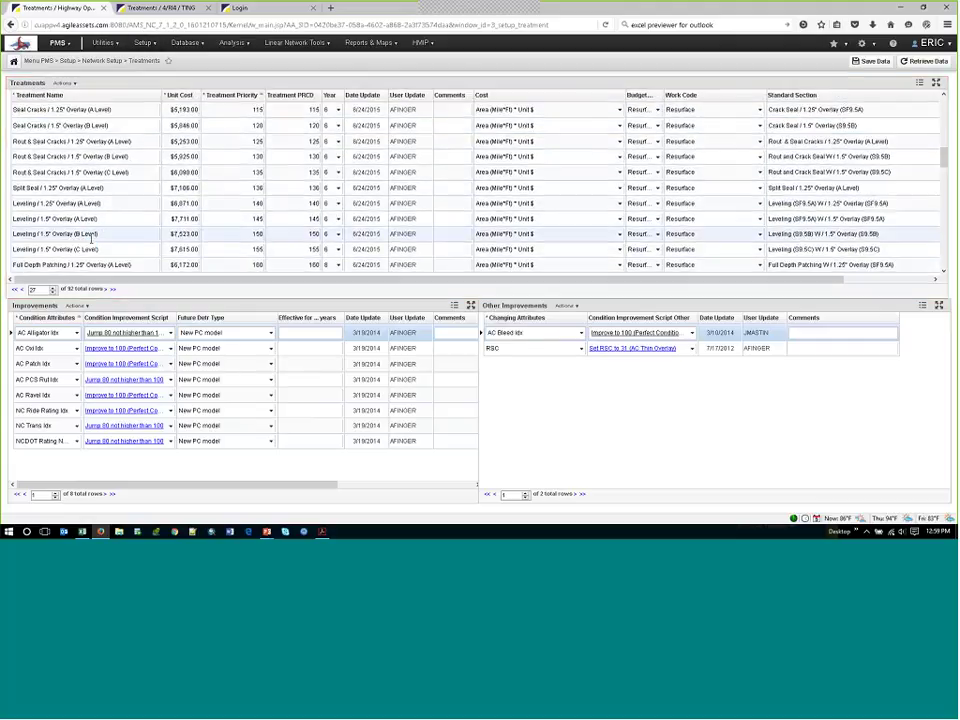
scroll(90, 240, "down", 5)
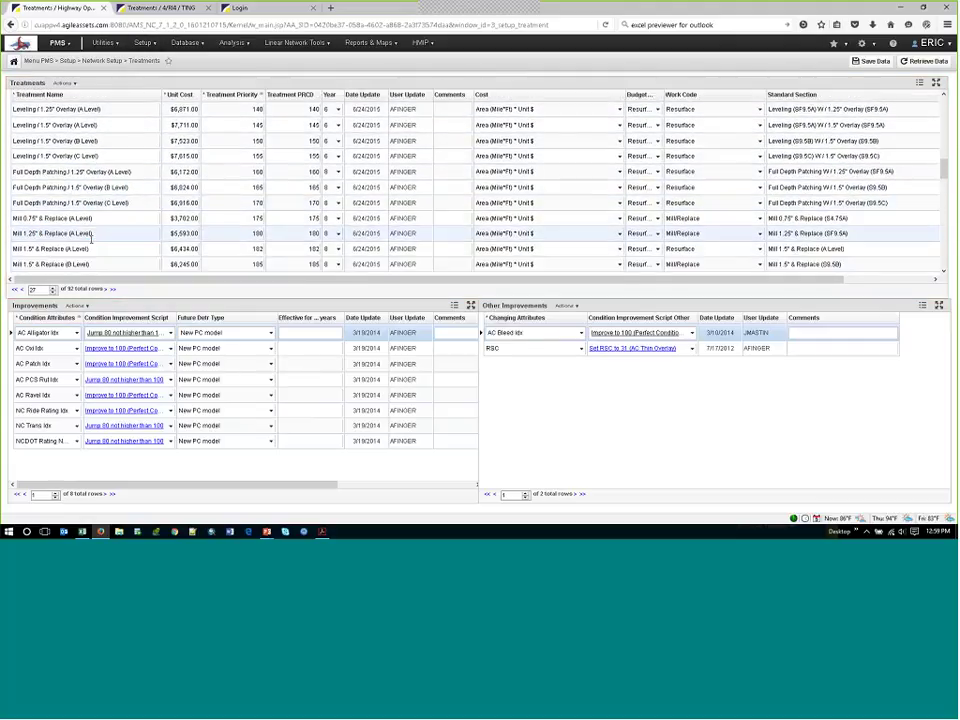
scroll(90, 238, "down", 1)
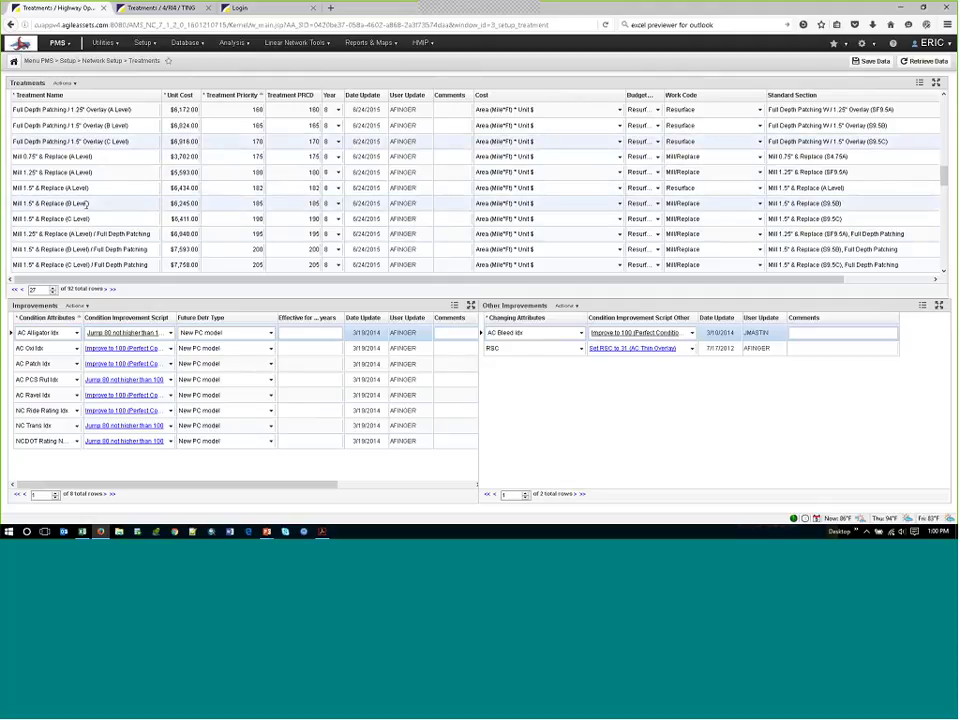
left_click(108, 233)
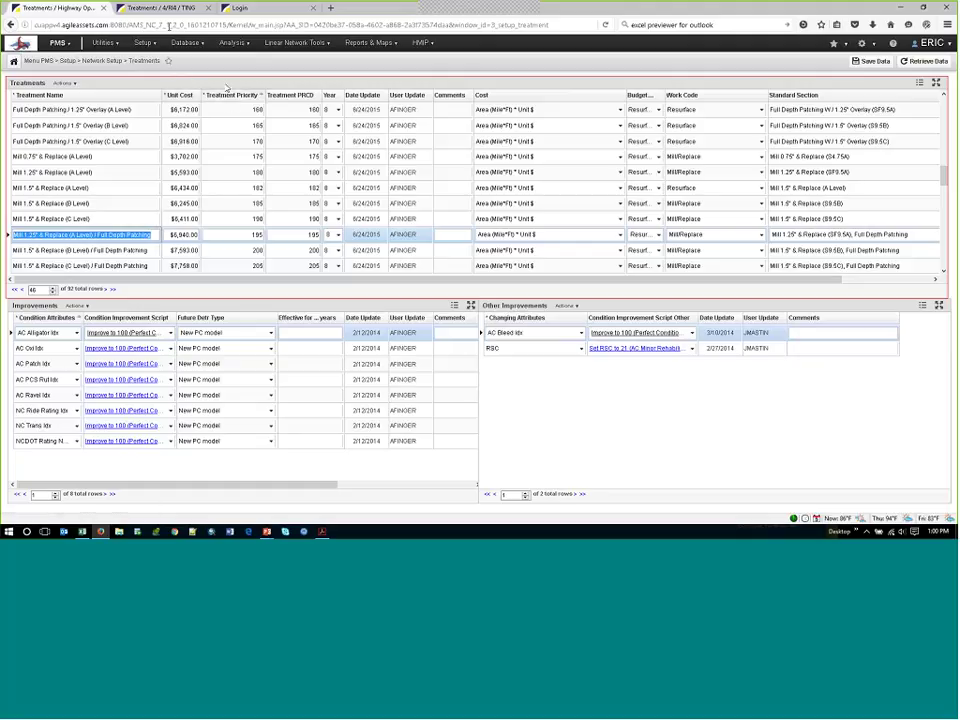
Step: Open the Decision Trees window of the PMS Network Setup
left_click(142, 46)
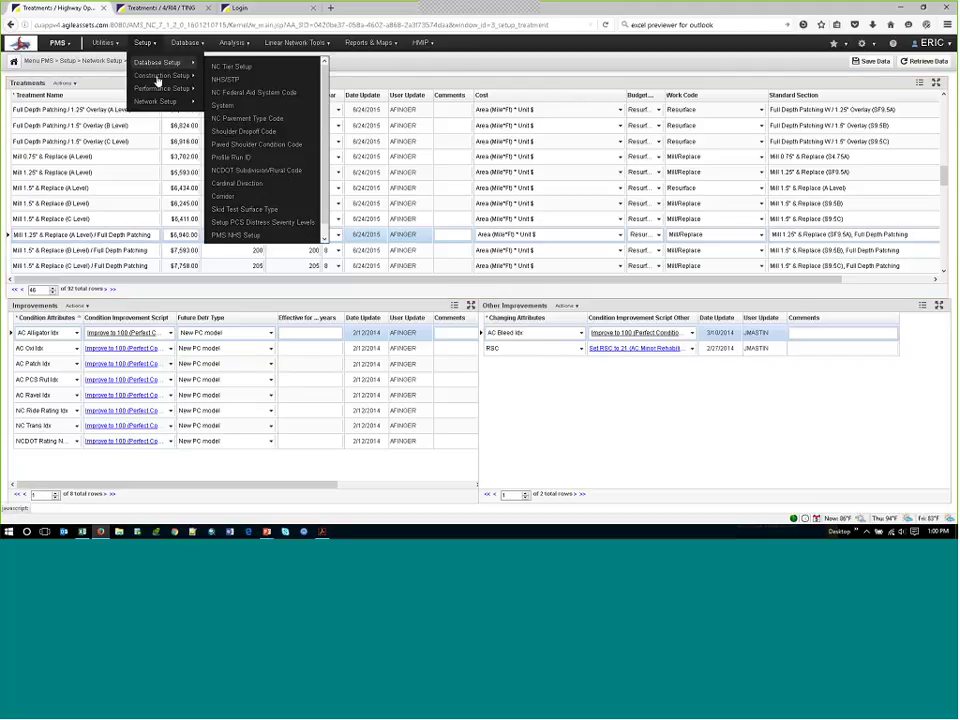
left_click(251, 118)
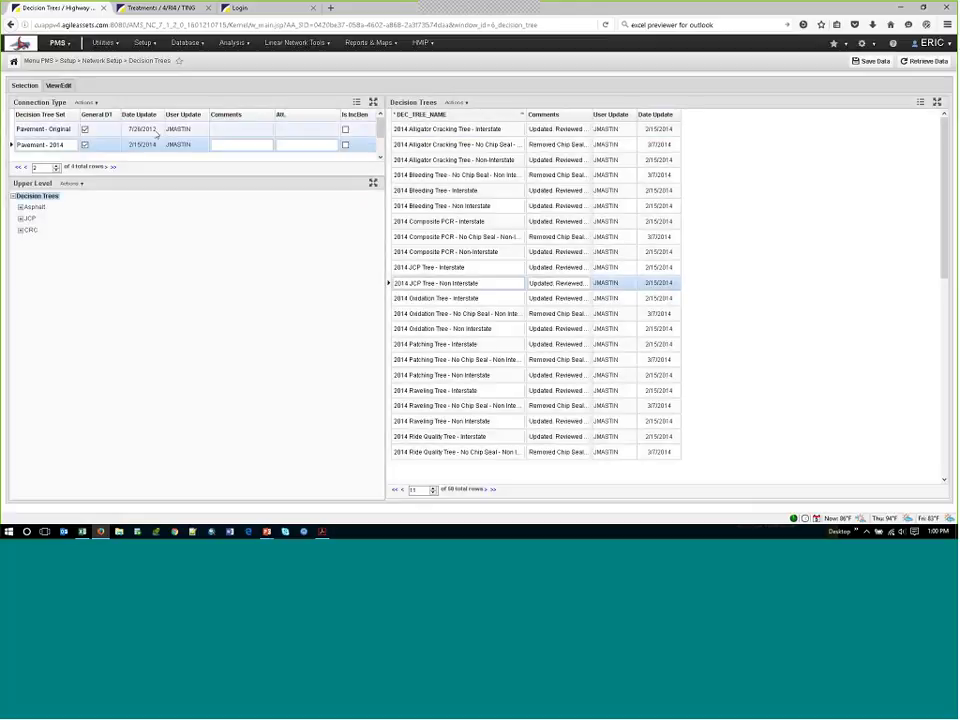
Step: Select the 2014 Alligator Cracking Tree - Interstate under Asphalt, Interstate in the Pavement - 2014 decision tree set
left_click(58, 146)
scroll(58, 146, "down", 1)
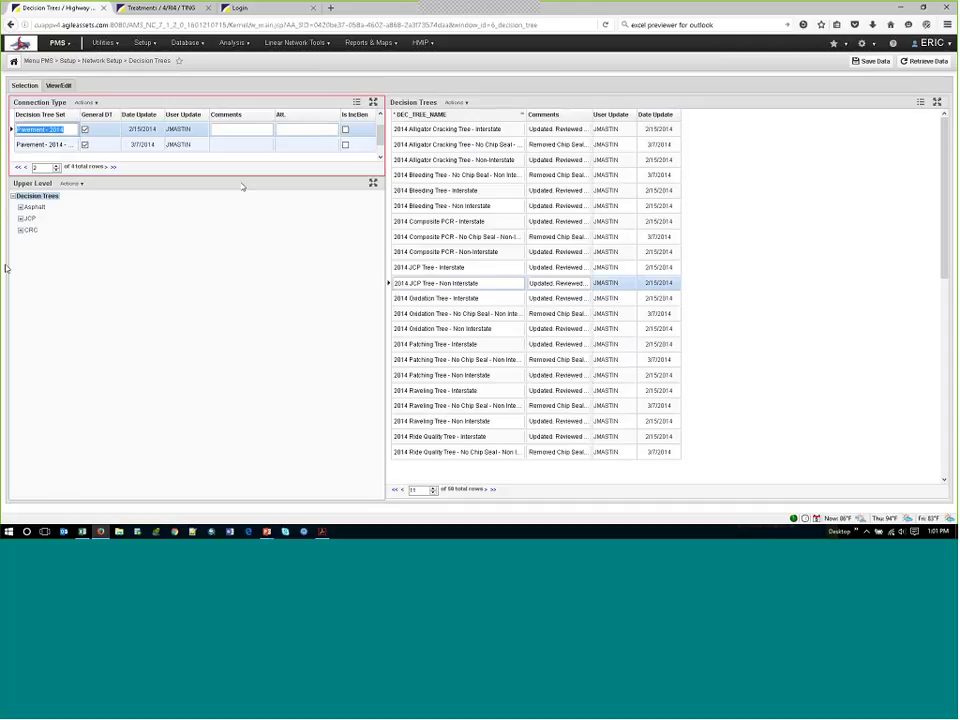
left_click(20, 206)
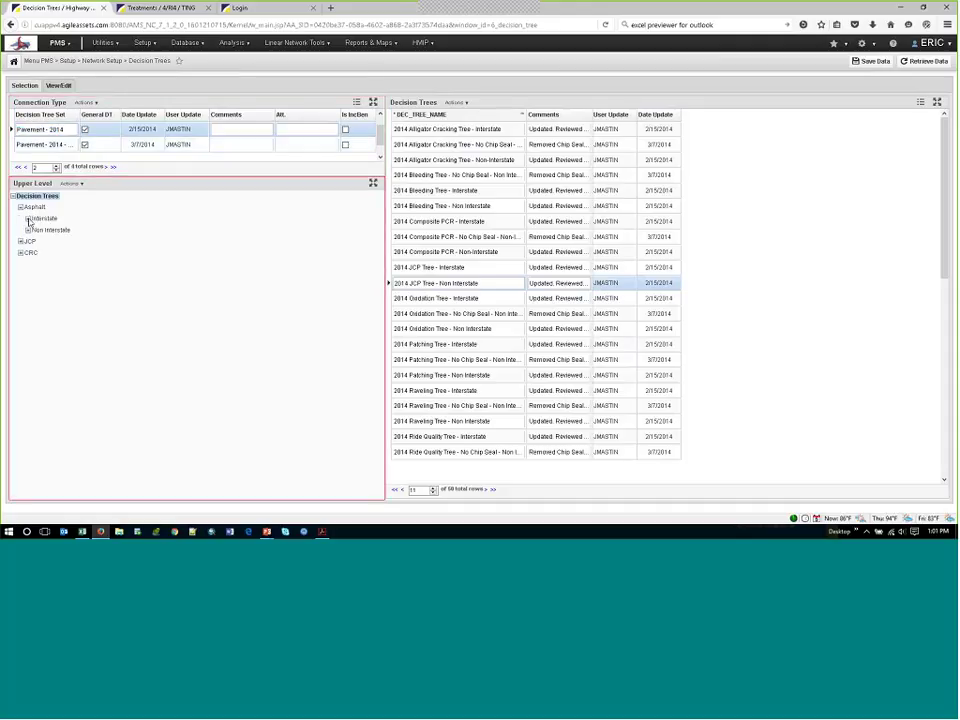
left_click(28, 218)
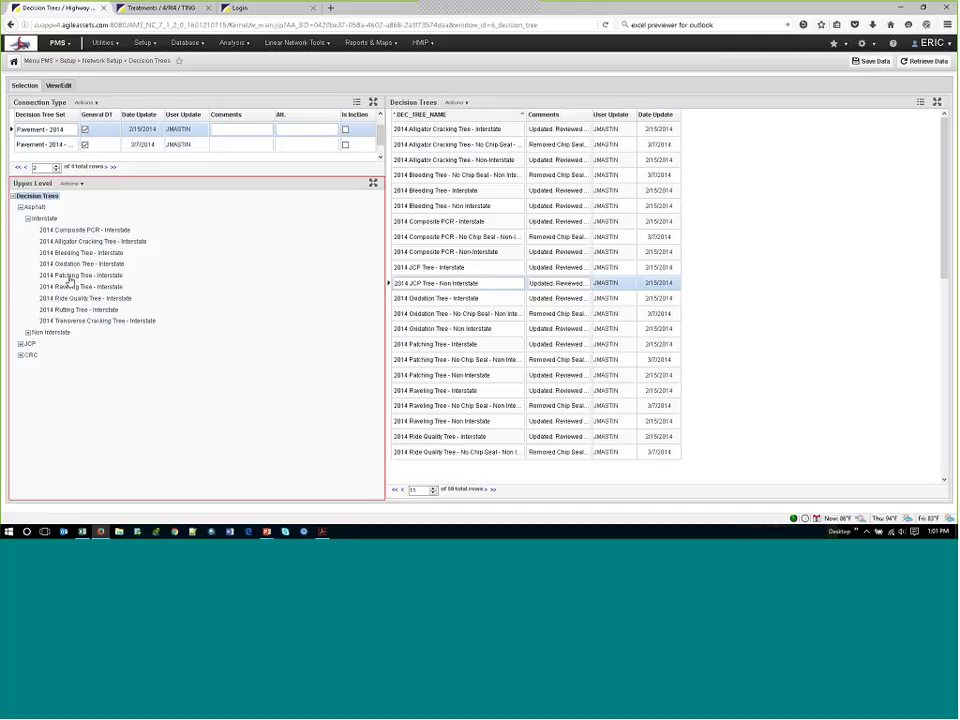
left_click(70, 242)
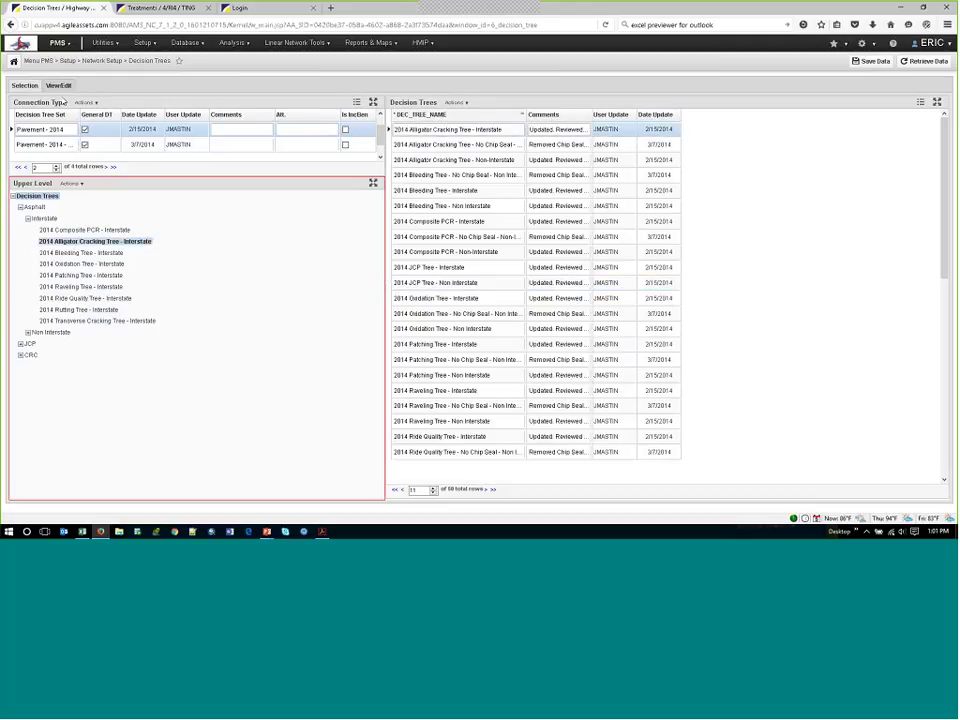
Step: Display the selected alligator cracking tree's diagram and review its AC Alligator Idx ranges with the assigned treatments
left_click(58, 86)
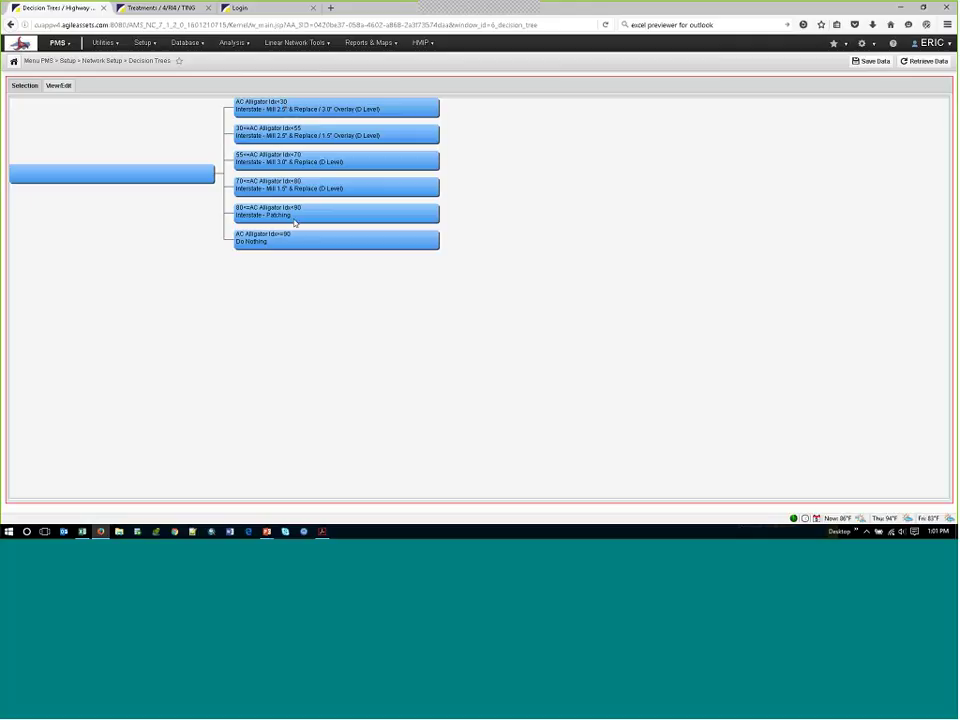
scroll(295, 222, "up", 2)
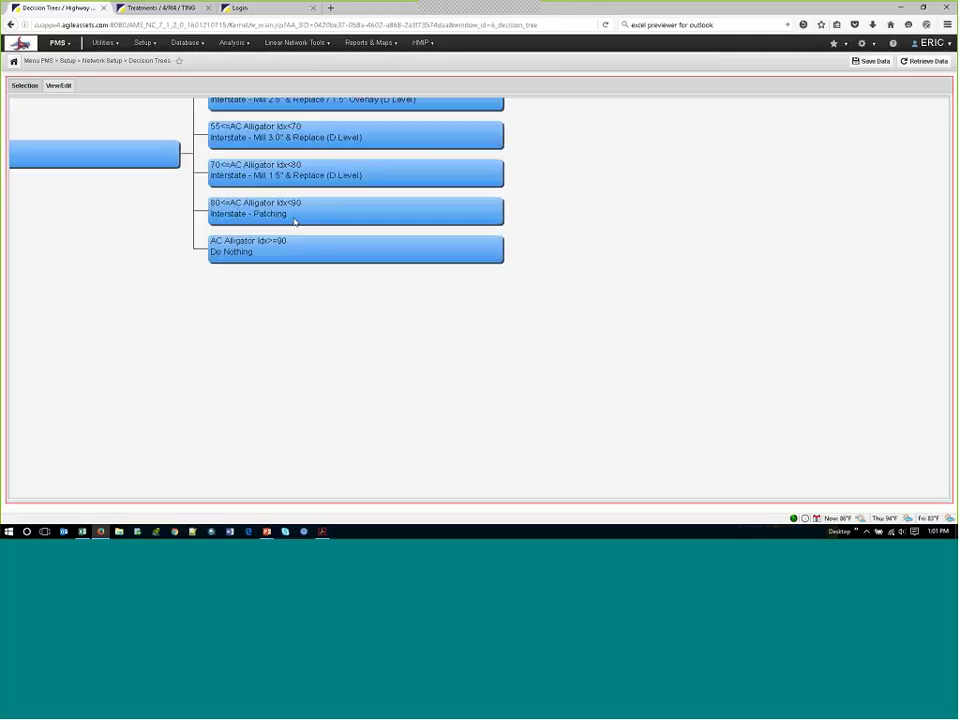
scroll(295, 222, "up", 1)
left_click_drag(331, 216, 486, 354)
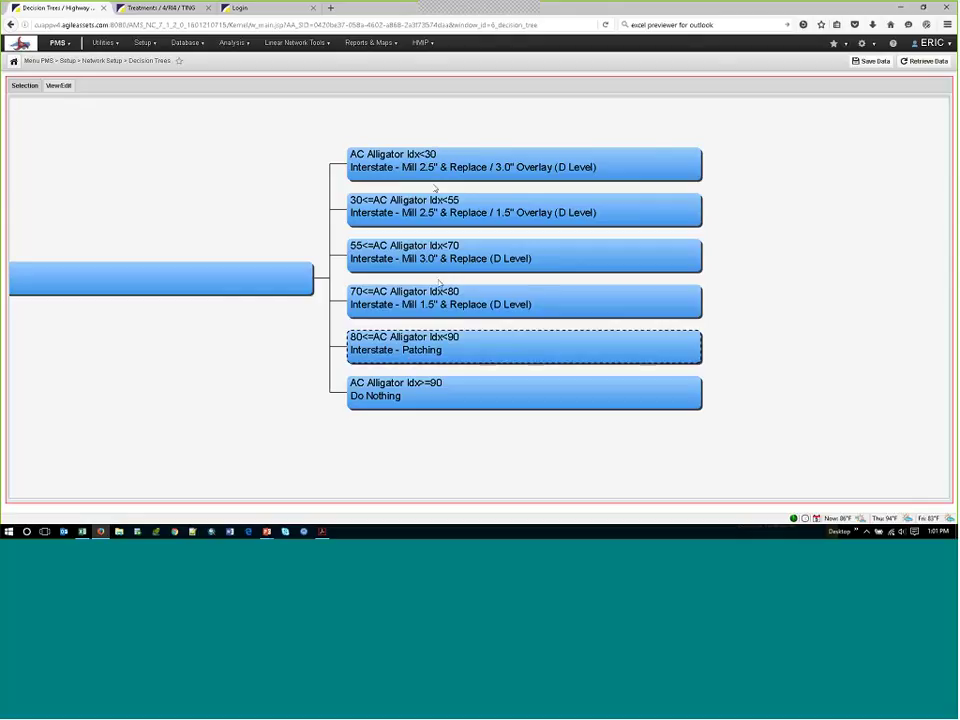
Step: Switch to the VDOT Pavement Analyst session and open the Decision Trees window of the Network Analysis configuration
left_click(184, 8)
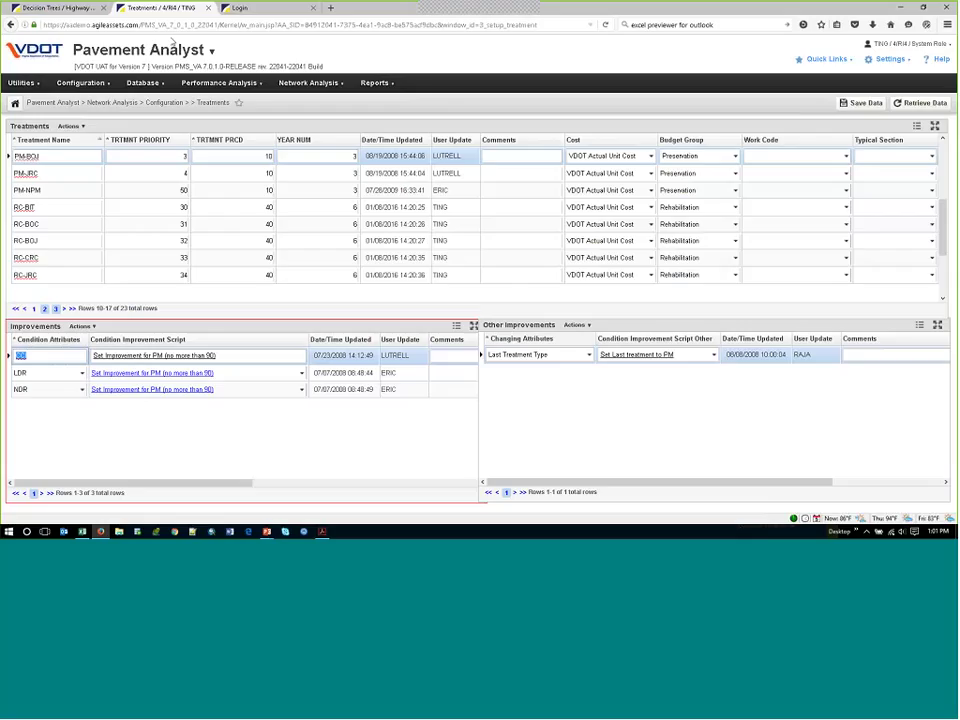
mouse_move(211, 87)
mouse_move(308, 83)
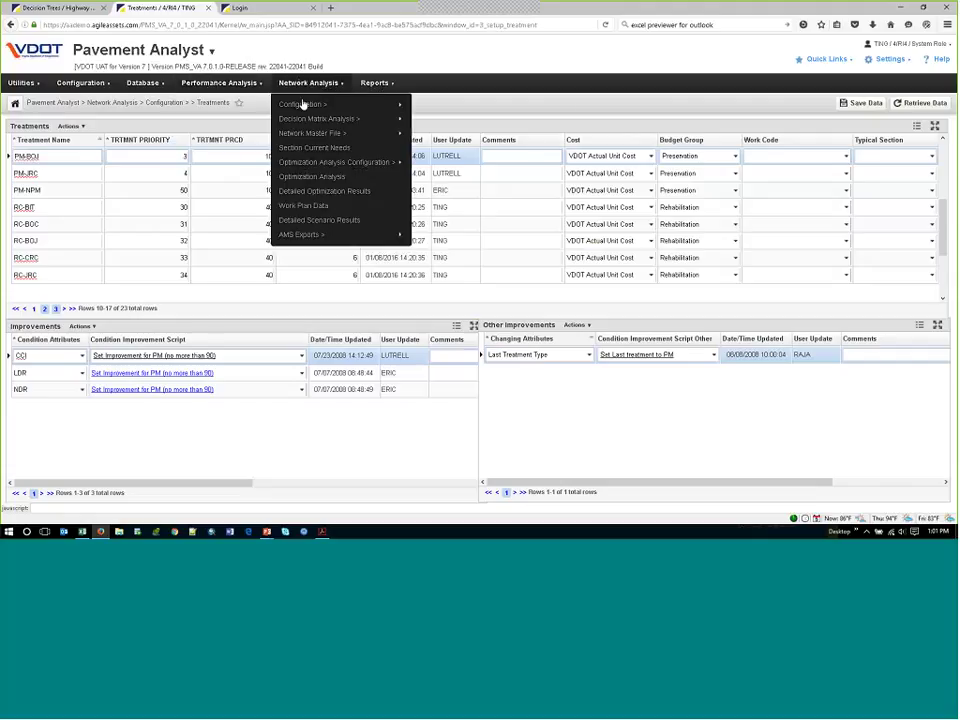
left_click(443, 137)
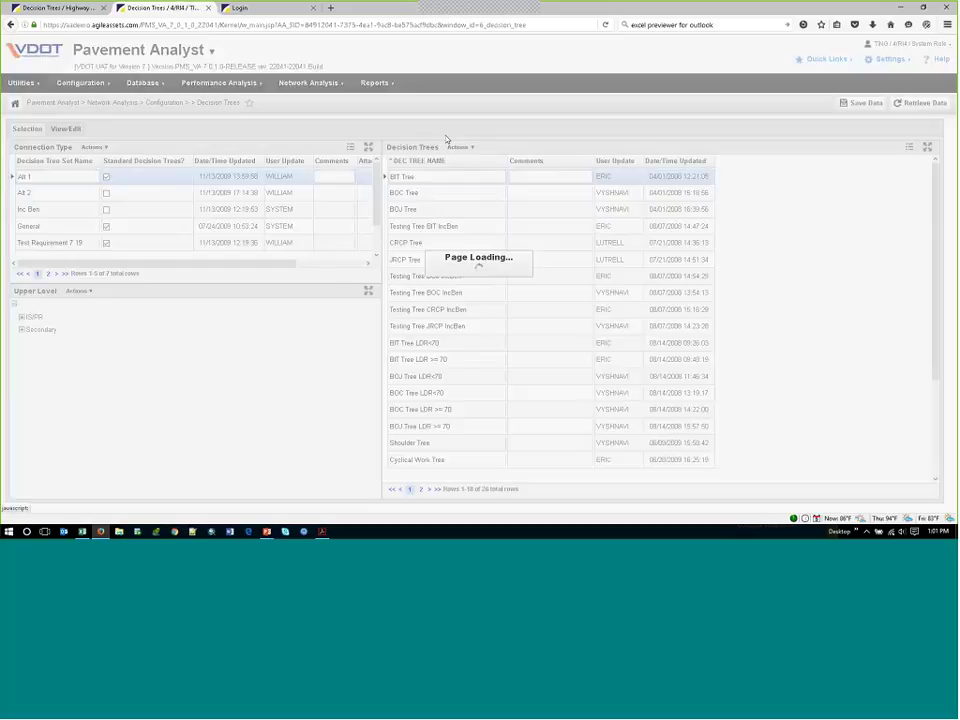
Step: Display the diagram of BIT Tree LDR<70 from the General set's IS/PR, BIT group
double_click(55, 229)
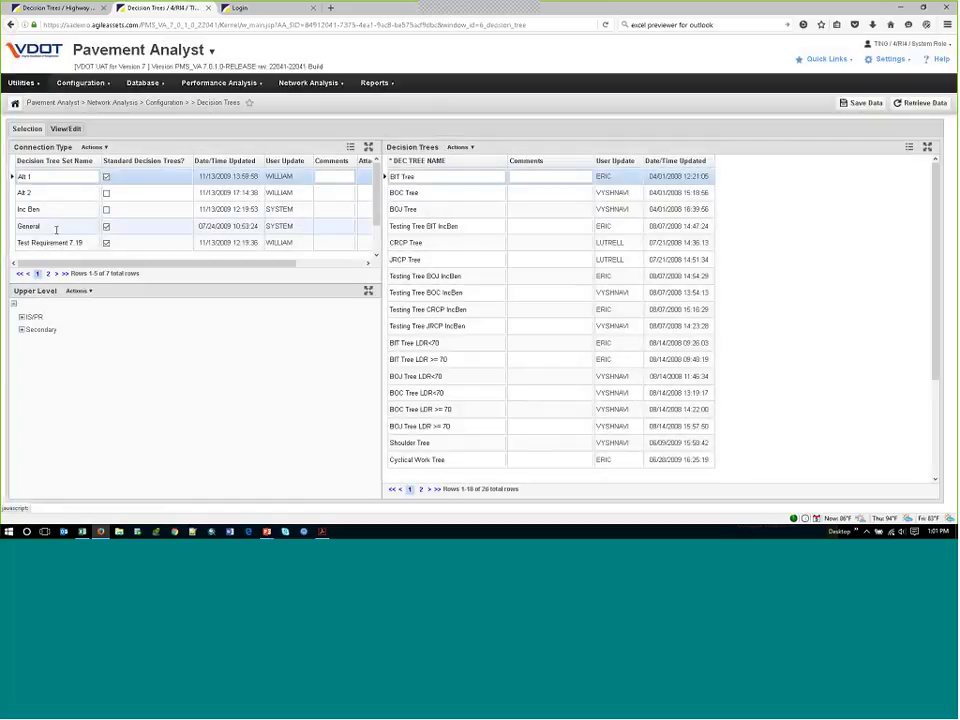
left_click(22, 317)
left_click(29, 329)
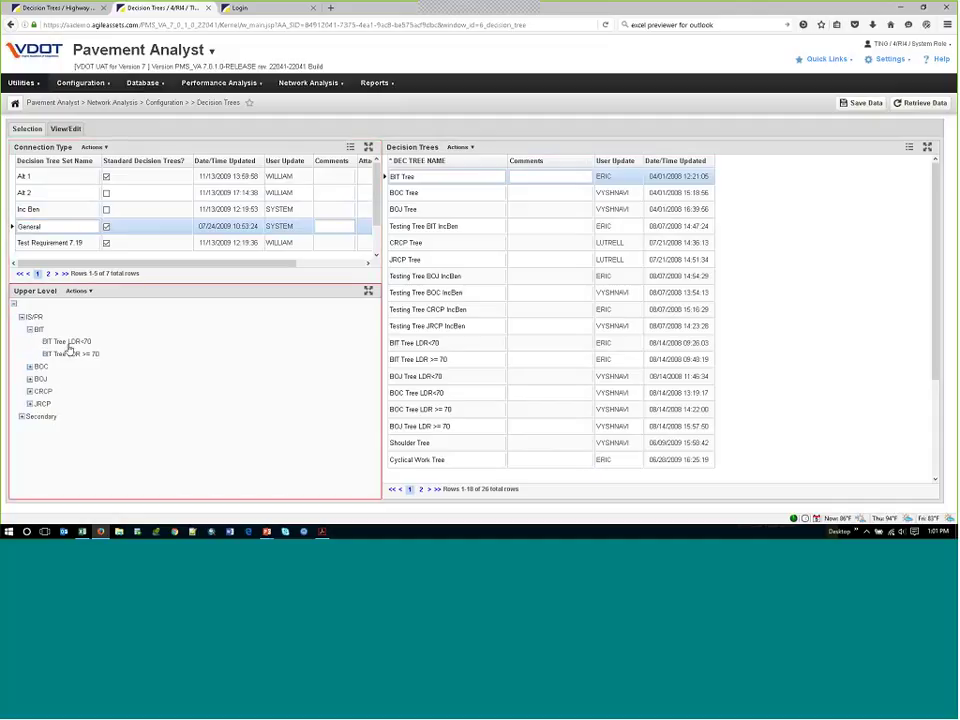
left_click(66, 342)
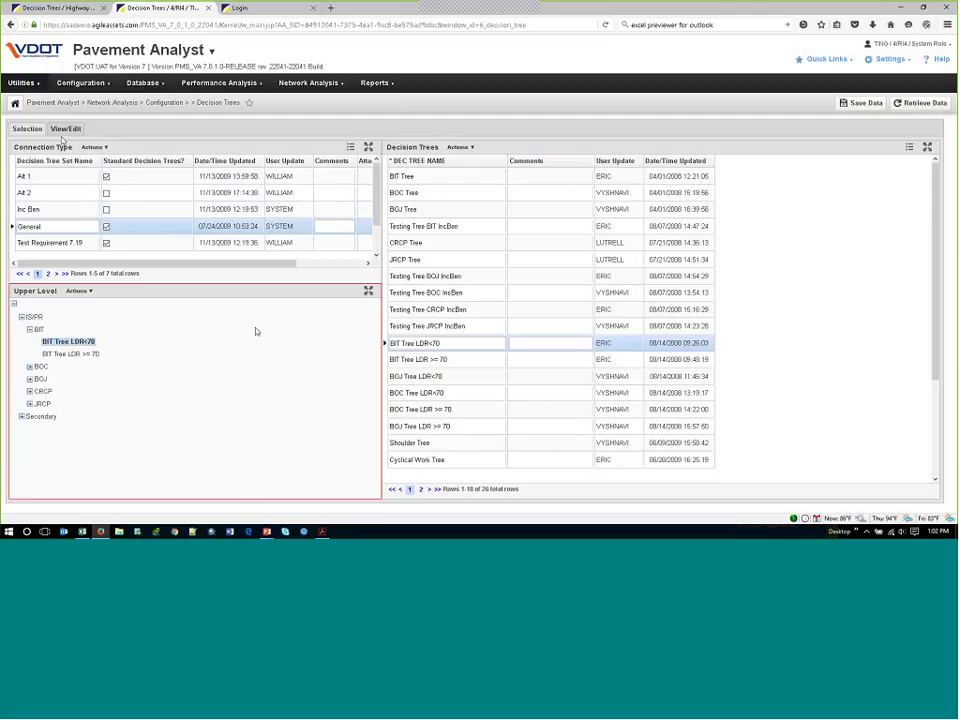
left_click(64, 131)
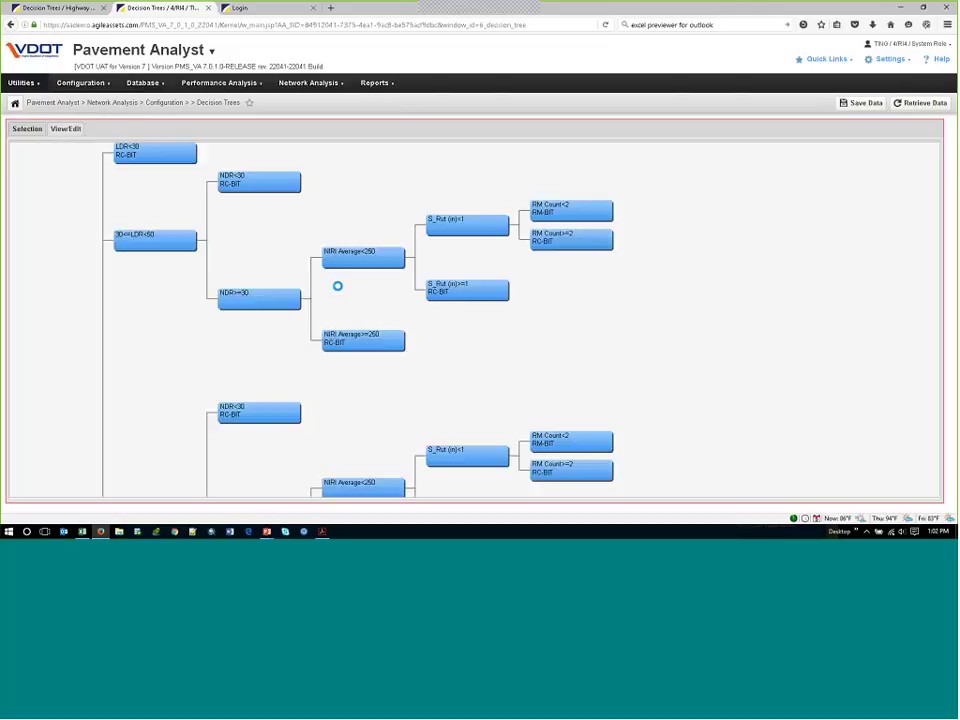
Step: Examine the overall BIT Tree LDR<70 structure and its LDR, NDR, NIRI Average, S_Rut and RM Count branches leading to treatments
scroll(422, 308, "up", 1)
scroll(422, 308, "down", 4)
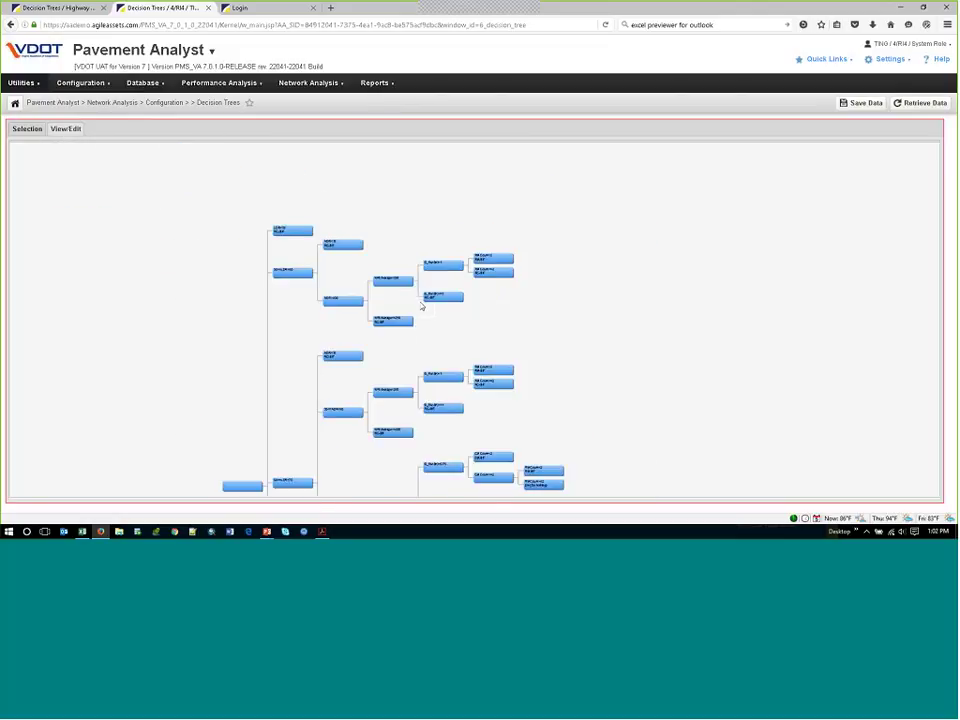
scroll(435, 300, "up", 1)
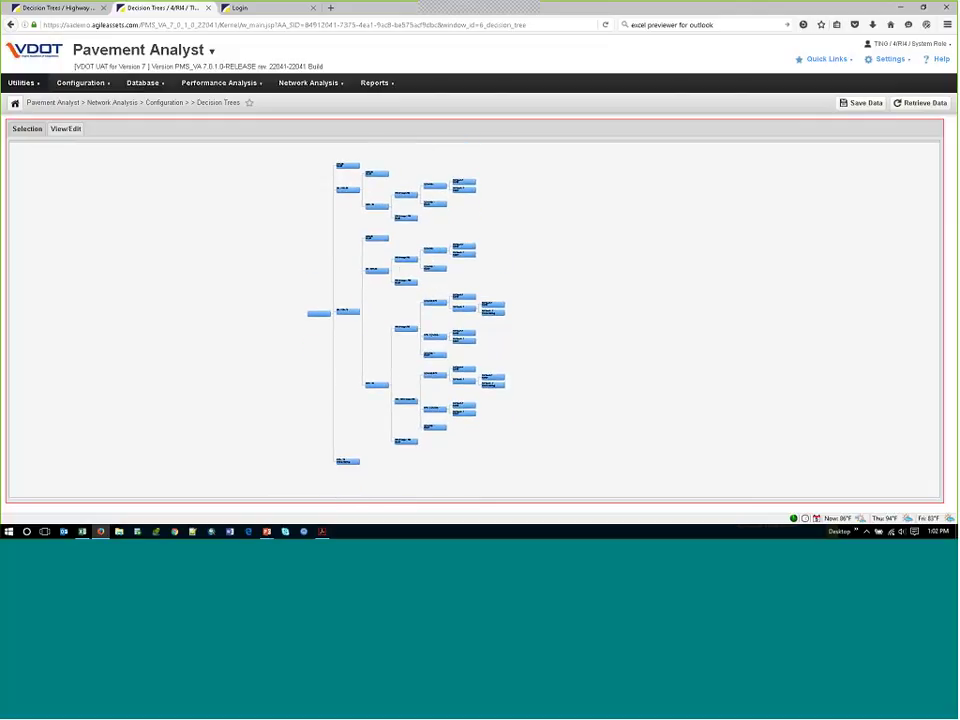
scroll(416, 238, "up", 4)
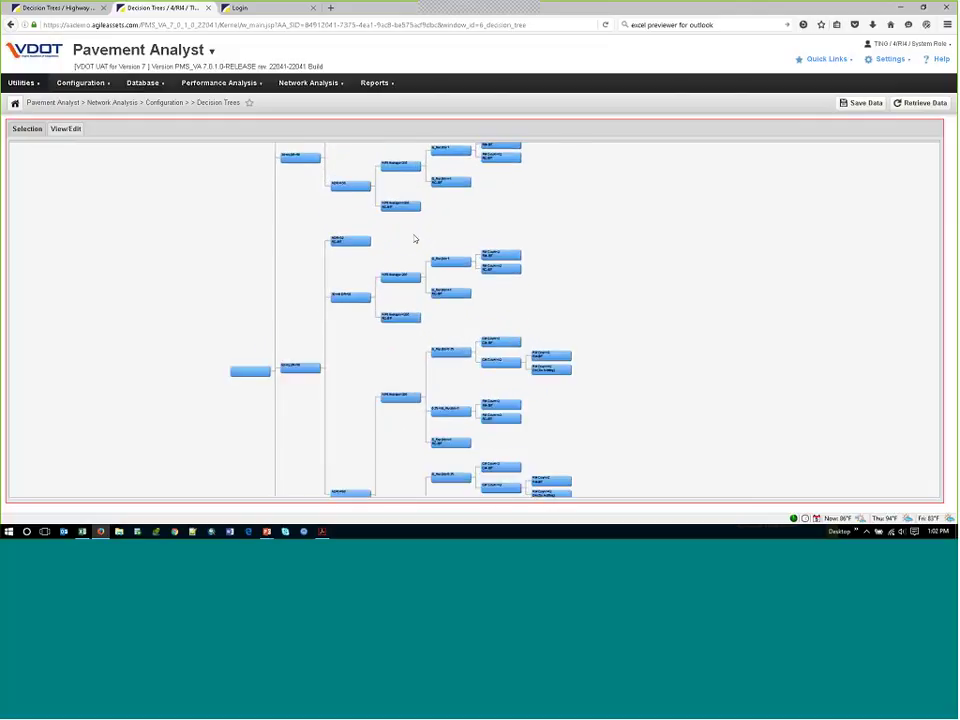
scroll(414, 238, "up", 1)
left_click_drag(358, 198, 391, 426)
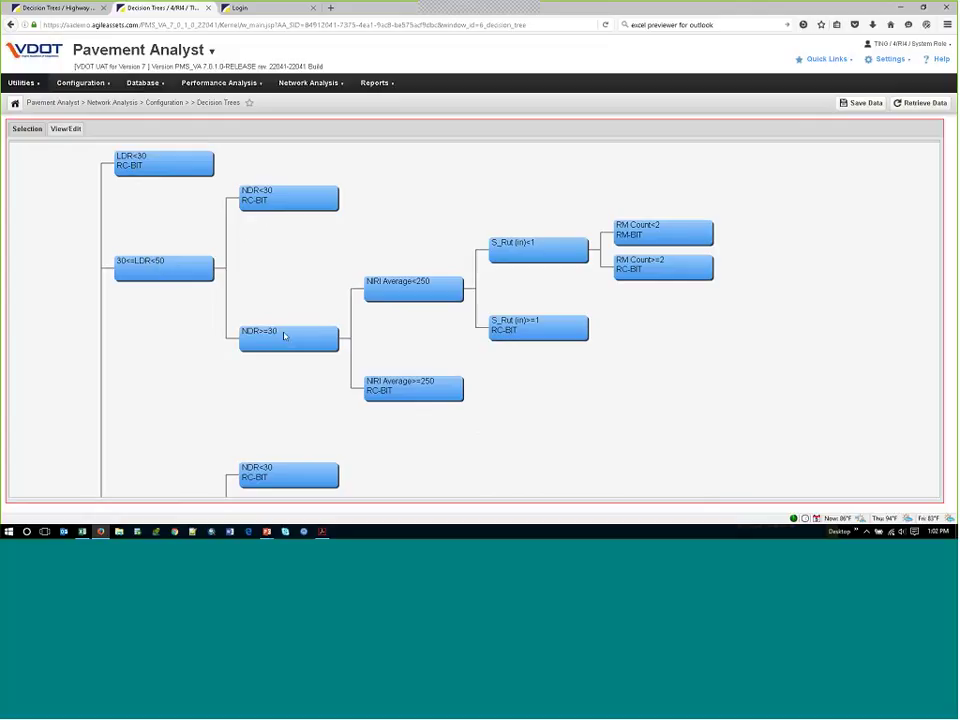
scroll(435, 214, "up", 2)
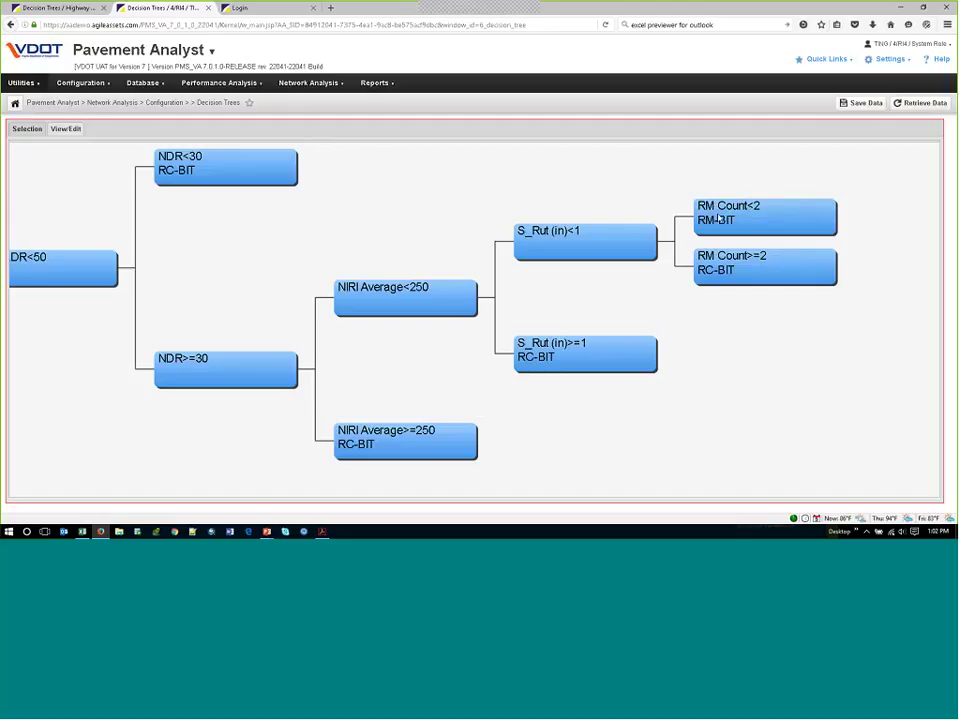
scroll(717, 218, "down", 6)
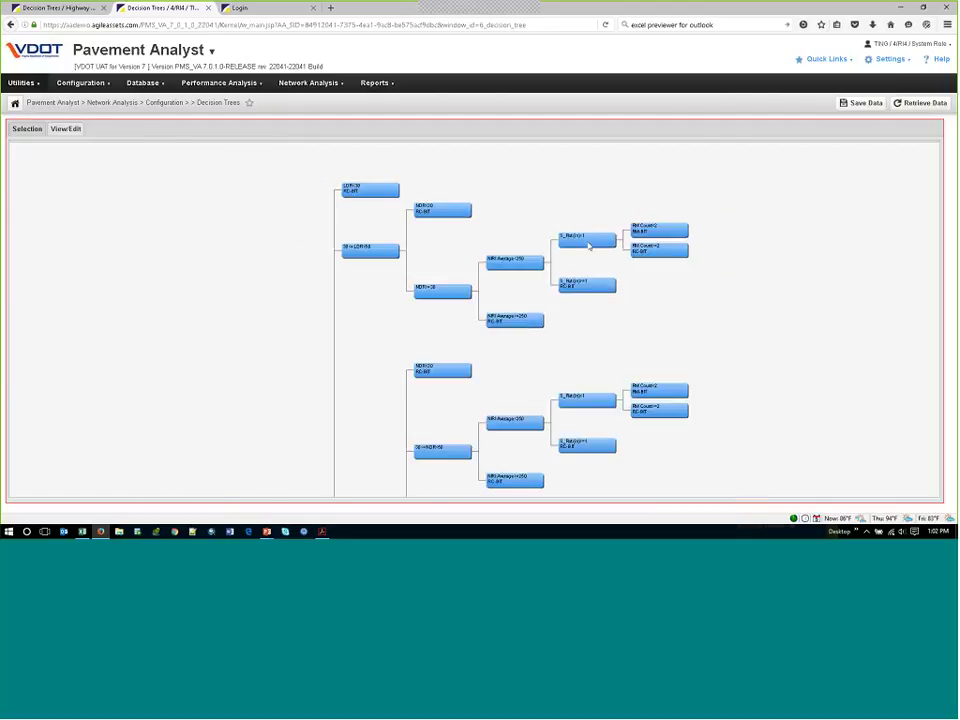
left_click_drag(613, 367, 586, 227)
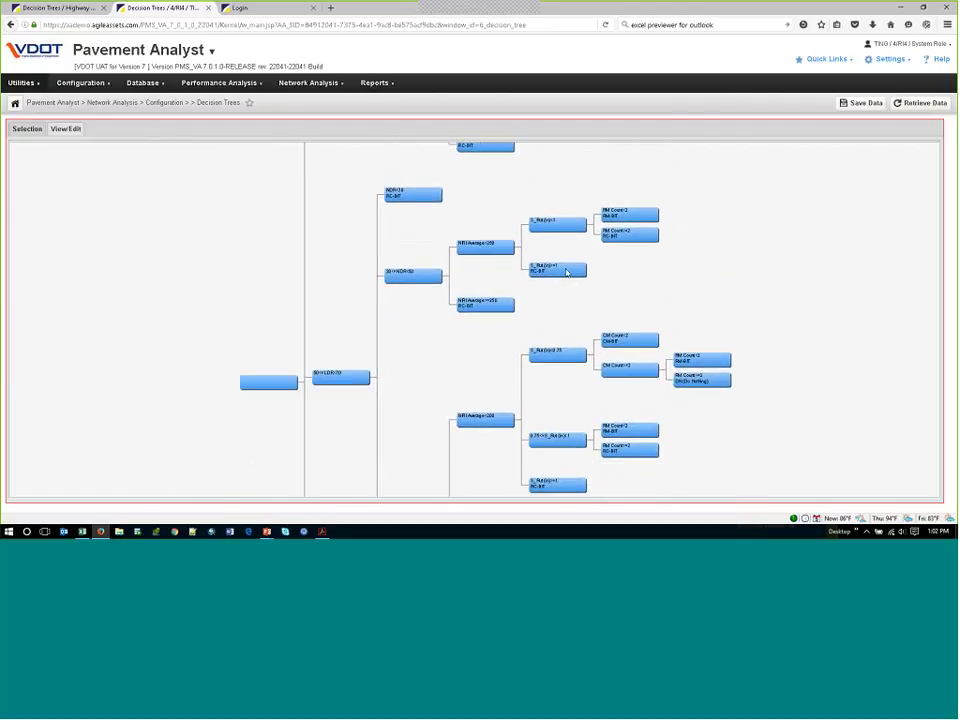
left_click_drag(600, 373, 587, 513)
left_click_drag(585, 290, 579, 381)
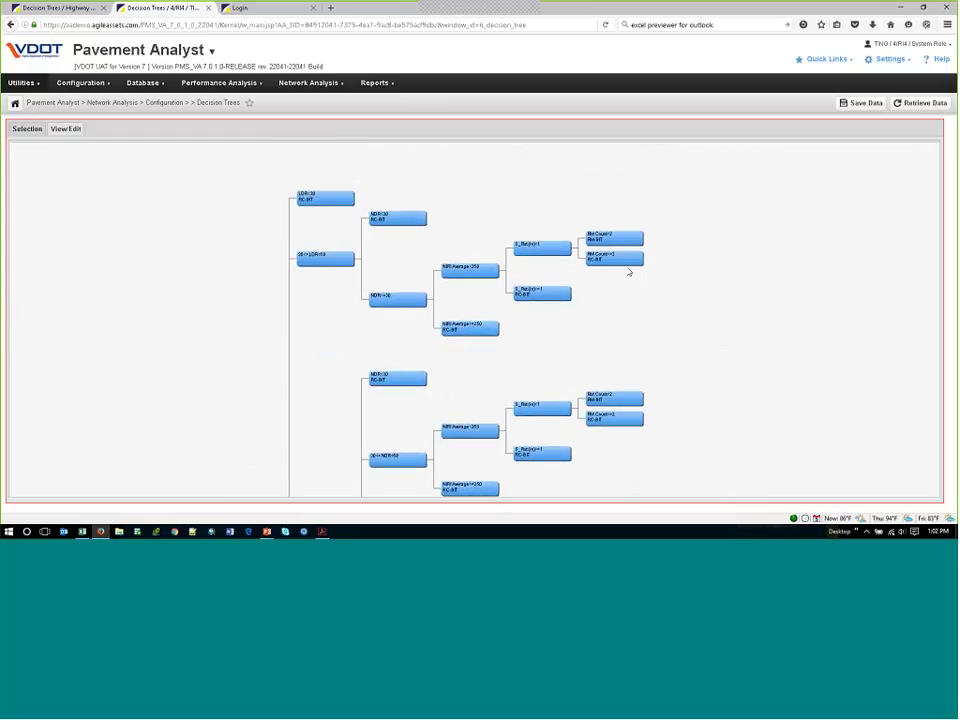
Step: Add a two-node branch to the RM Count<2 RM-BIT node in the 30<=LDR<50 part of the tree
scroll(620, 287, "up", 3)
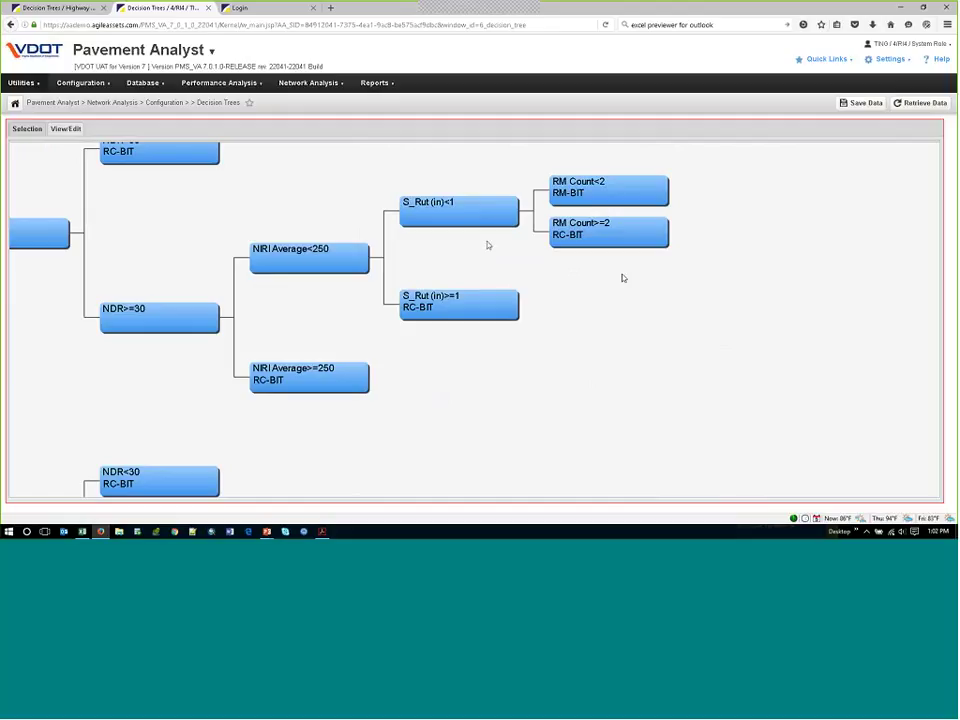
right_click(610, 188)
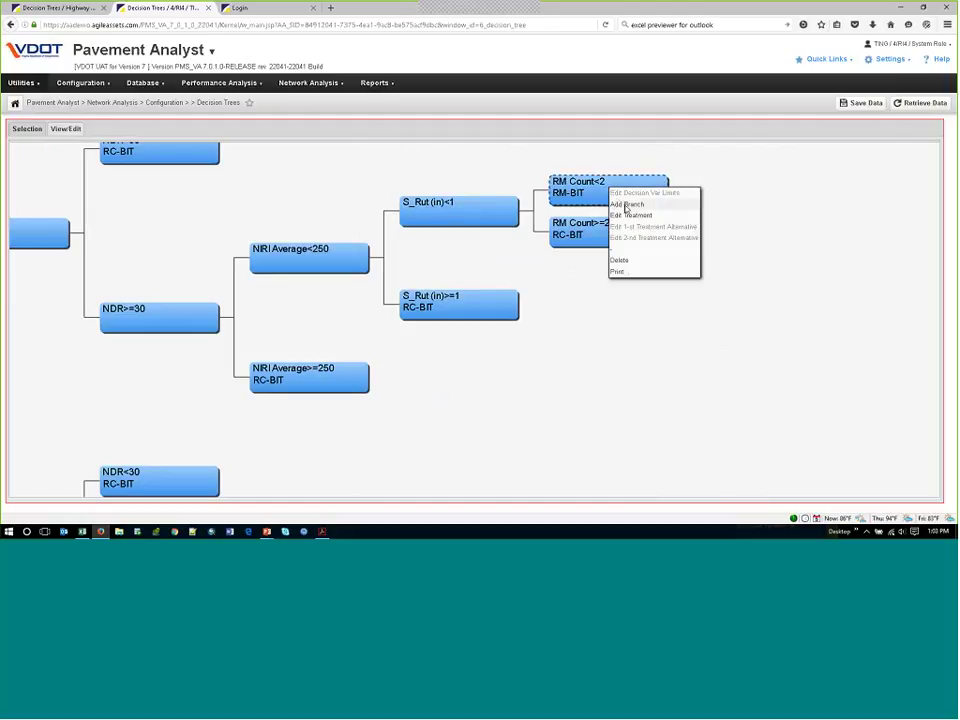
left_click(627, 205)
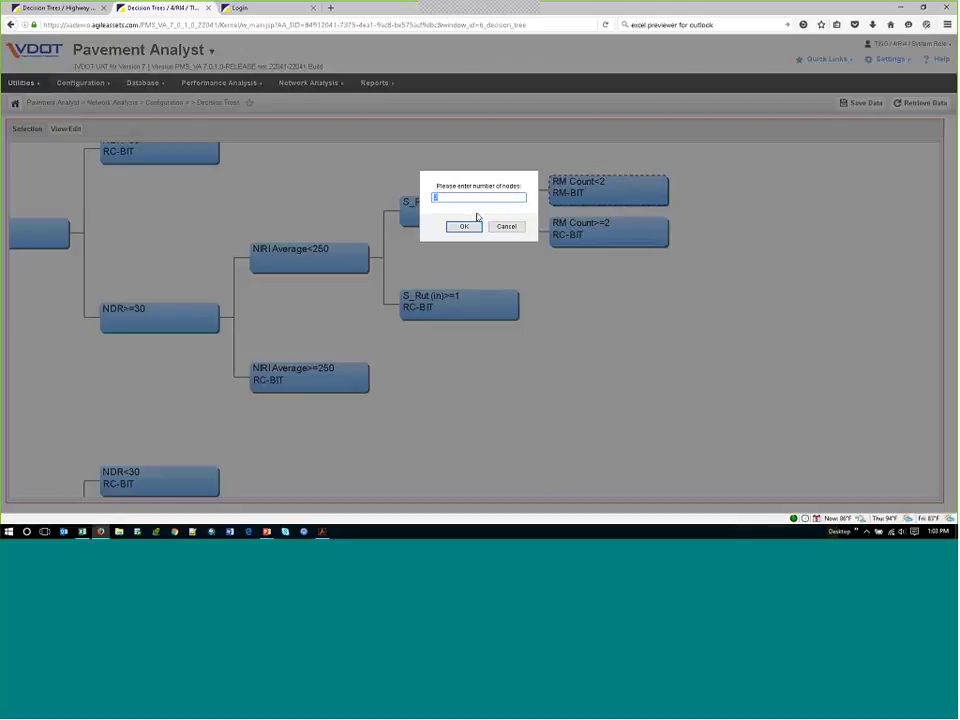
left_click(475, 218)
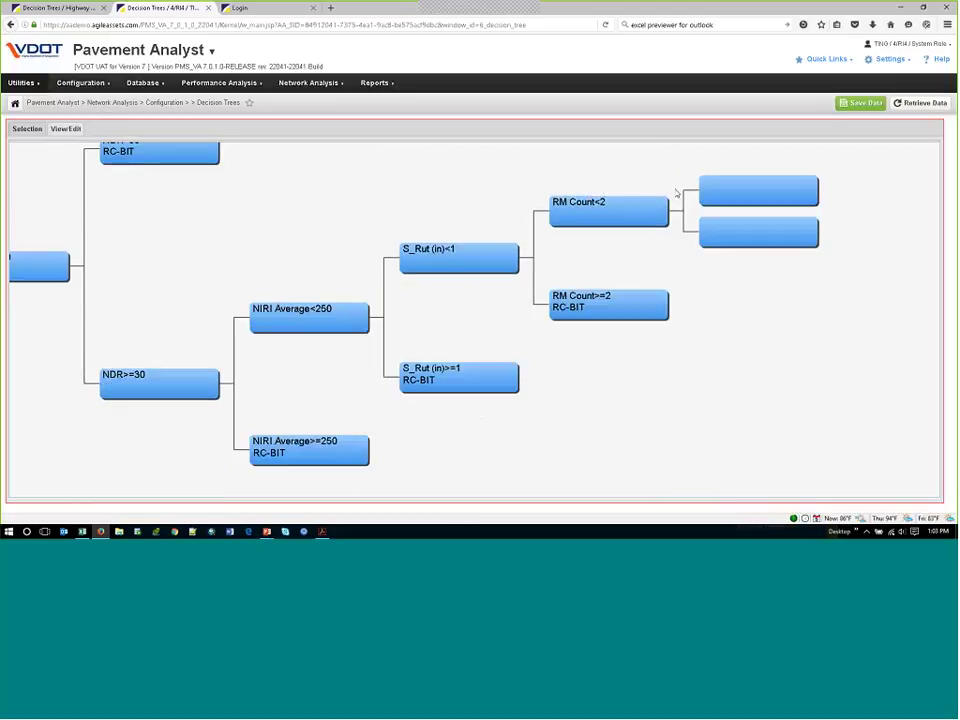
Step: Check the edit options of the RM Count<2 node, then leave the tree diagram and discard the added branch
right_click(632, 218)
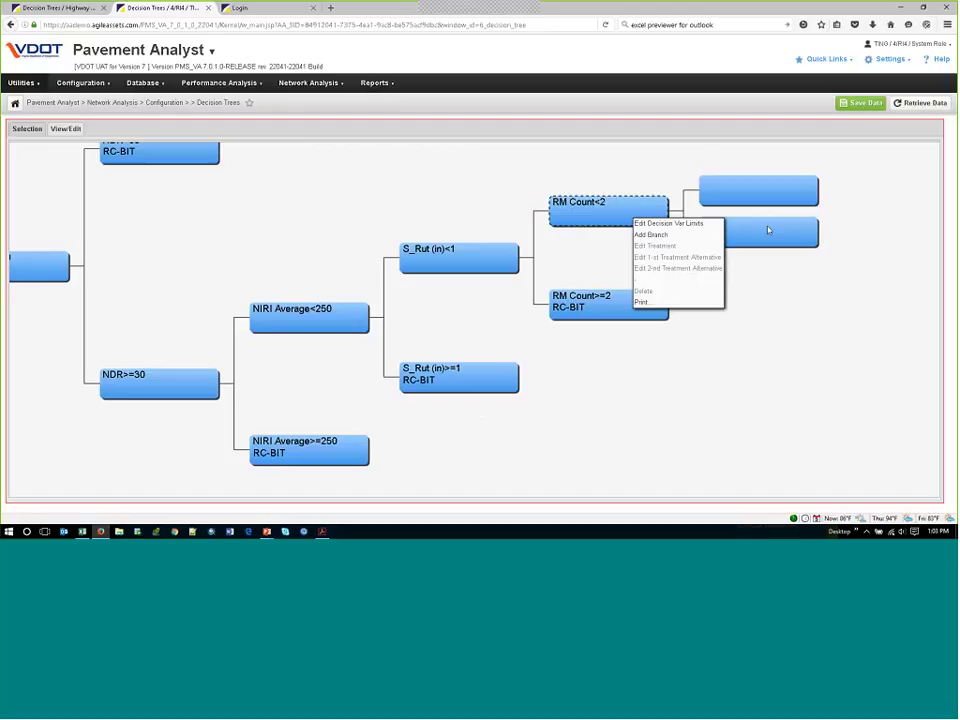
left_click(283, 175)
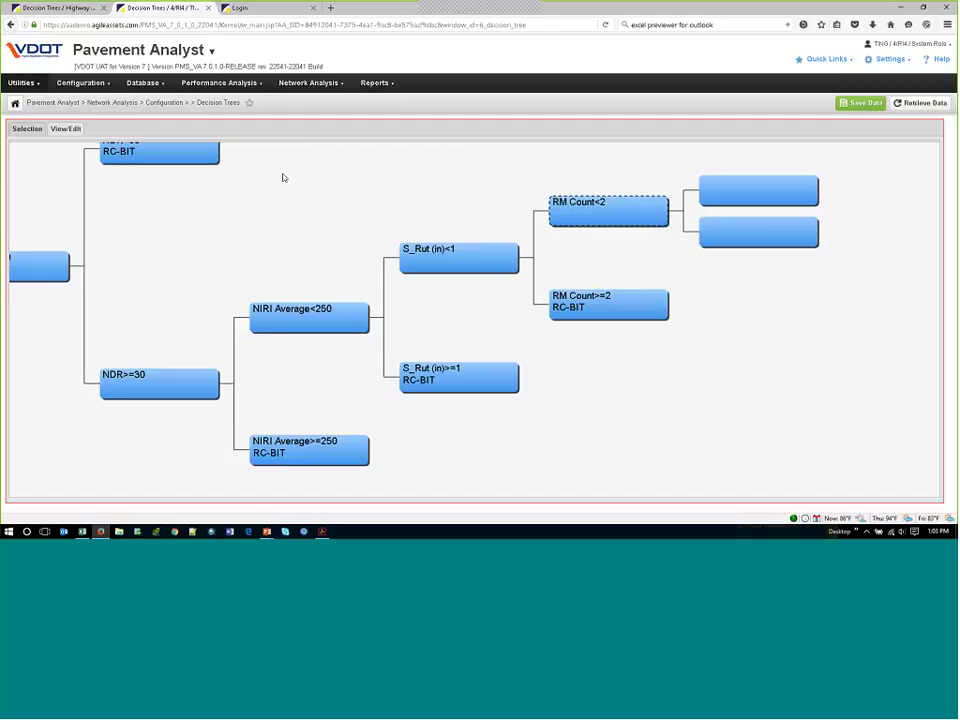
left_click(53, 130)
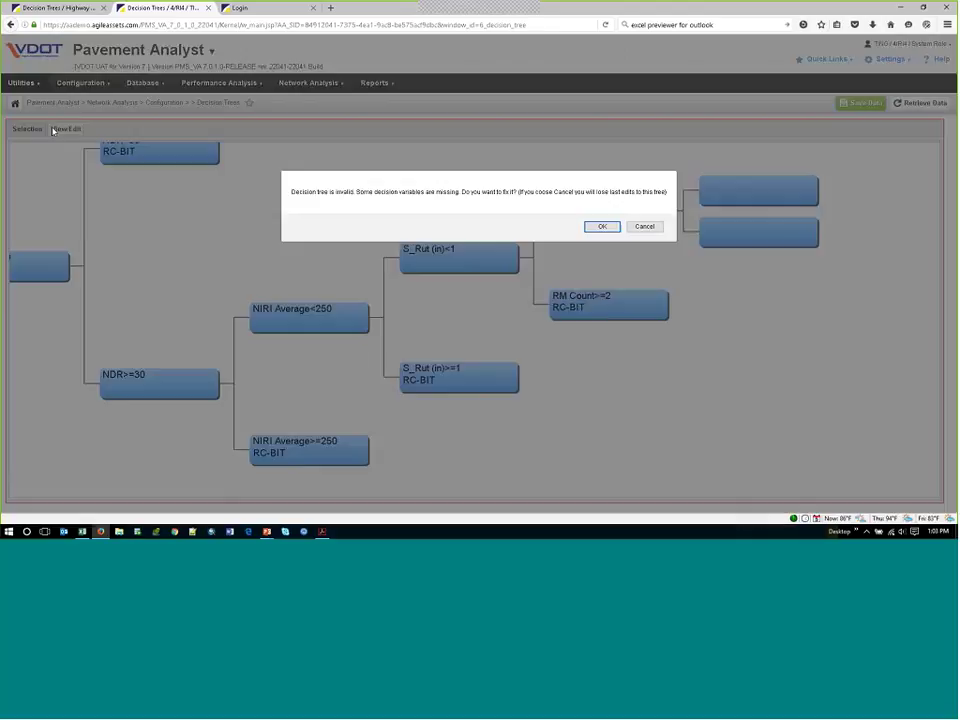
left_click(646, 227)
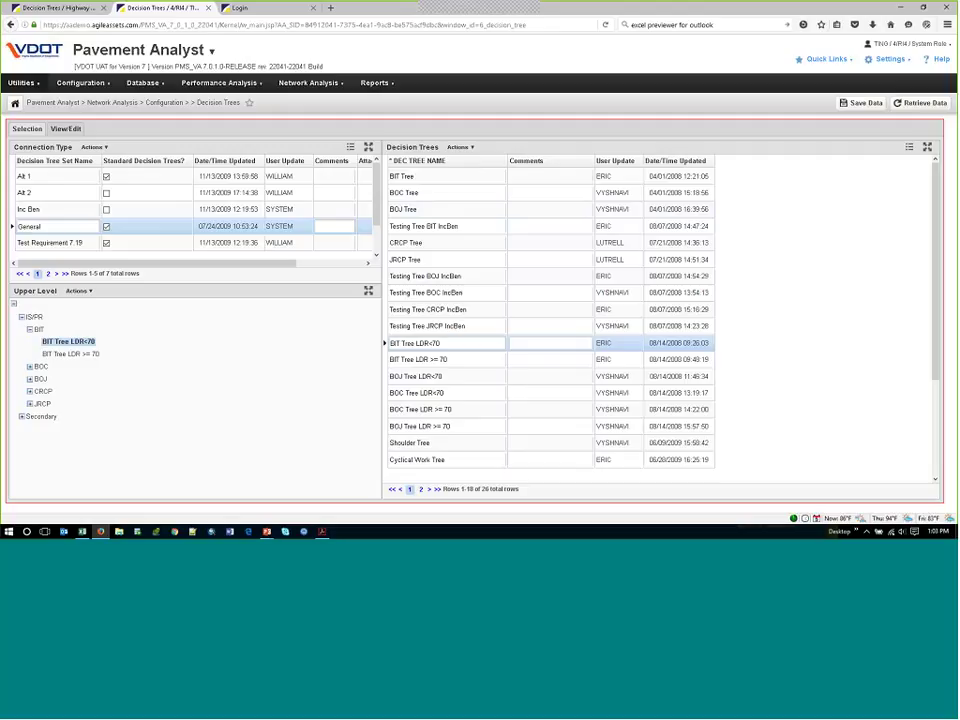
Step: Open the Performance Models window of Performance Analysis and display the model tree for the CCI attribute
left_click(215, 88)
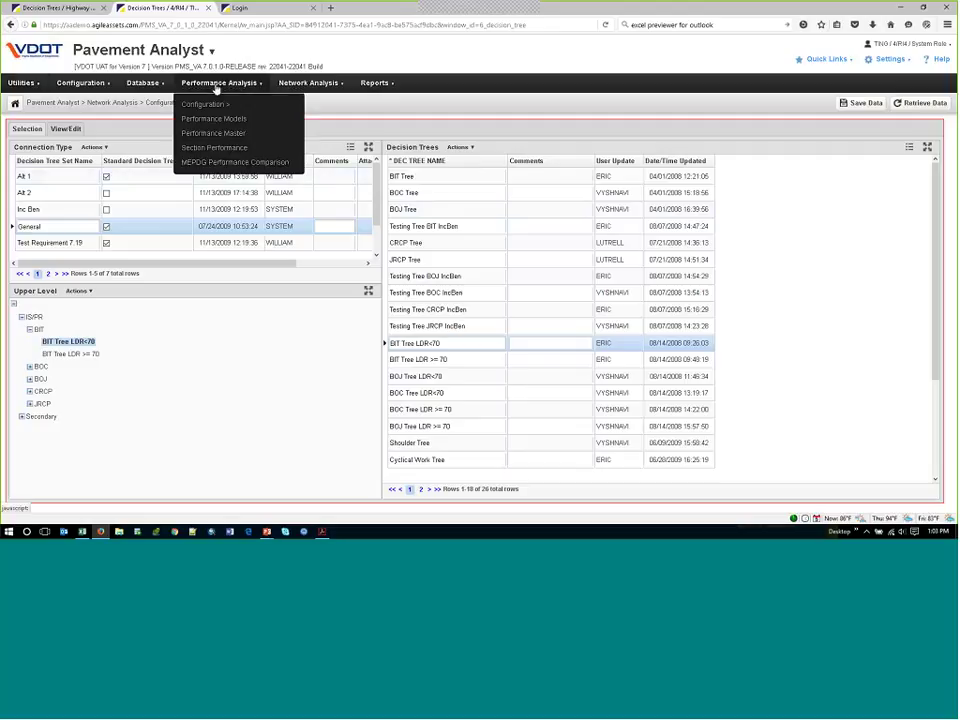
left_click(217, 124)
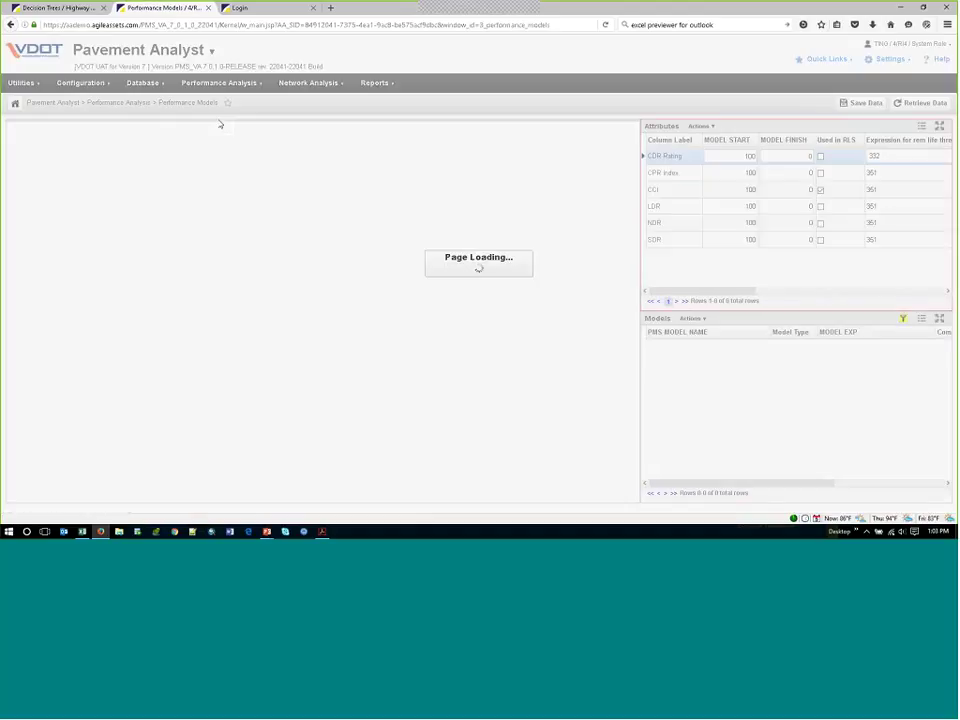
left_click(660, 189)
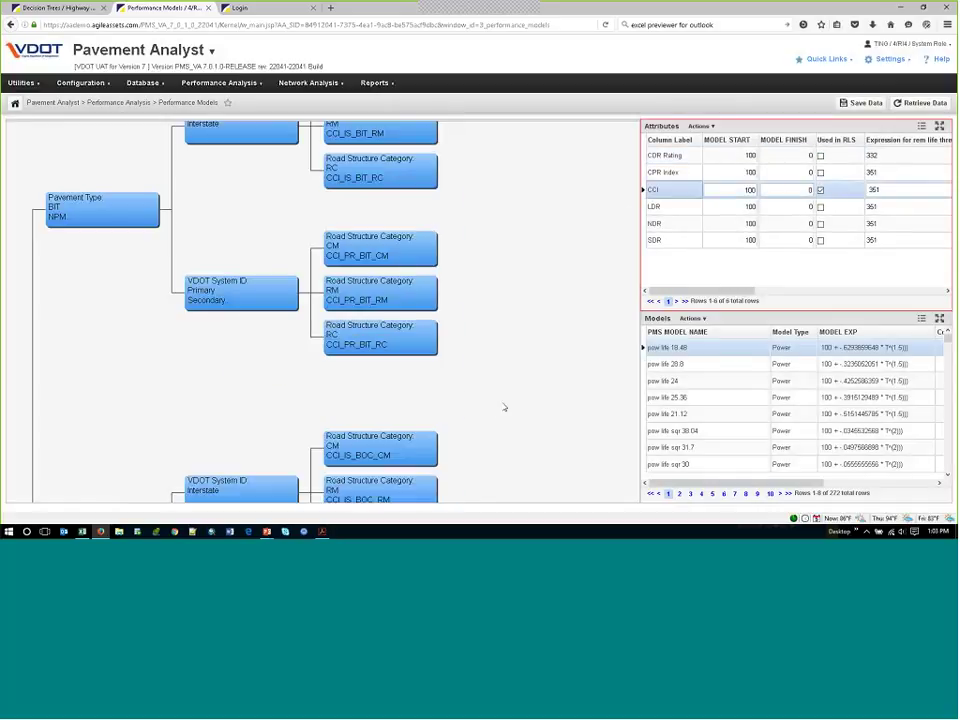
Step: Open the Performance Analysis dialog for the CCI_IS_BOC_CM node under the BOC pavement type's Interstate system
scroll(510, 339, "down", 3)
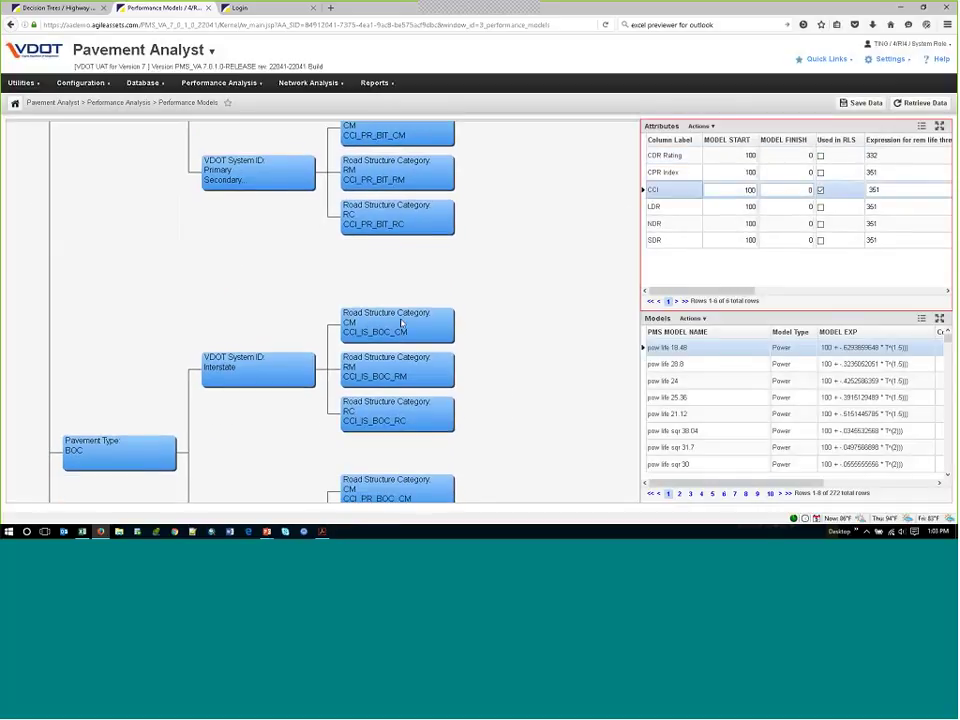
right_click(396, 326)
left_click(428, 363)
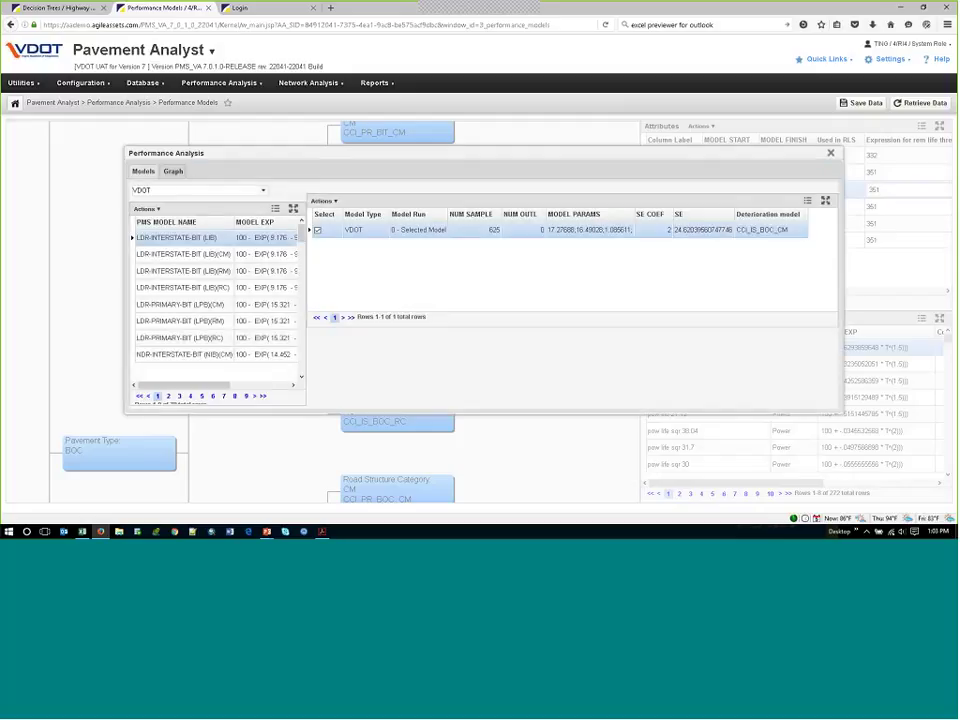
Step: View the graph of CCI against age for the selected VDOT model, then close the Performance Analysis dialog
left_click(176, 172)
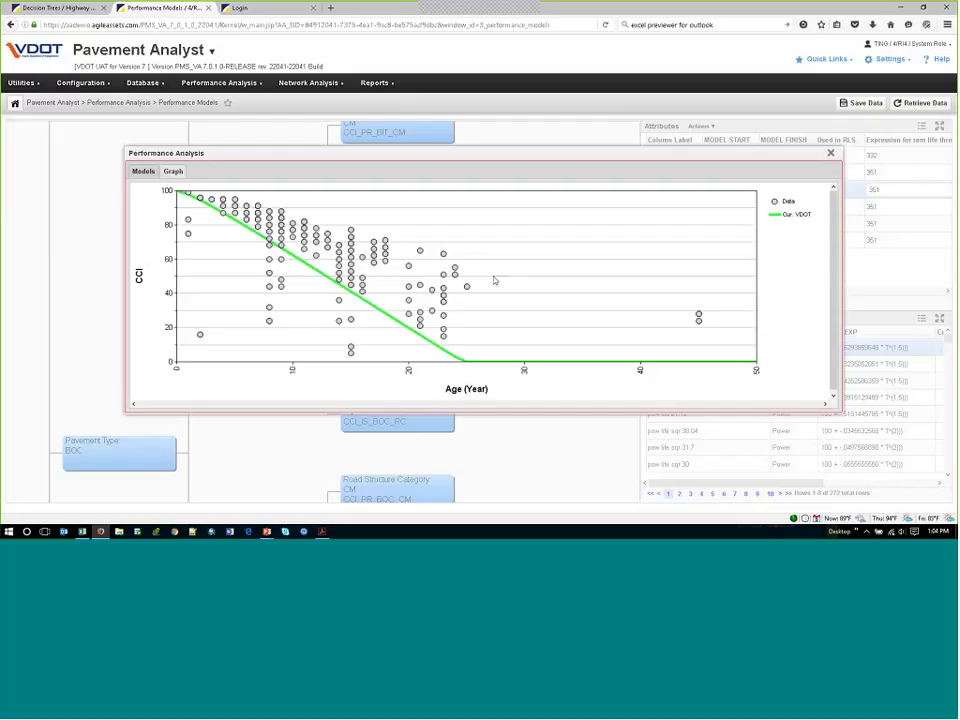
left_click(831, 155)
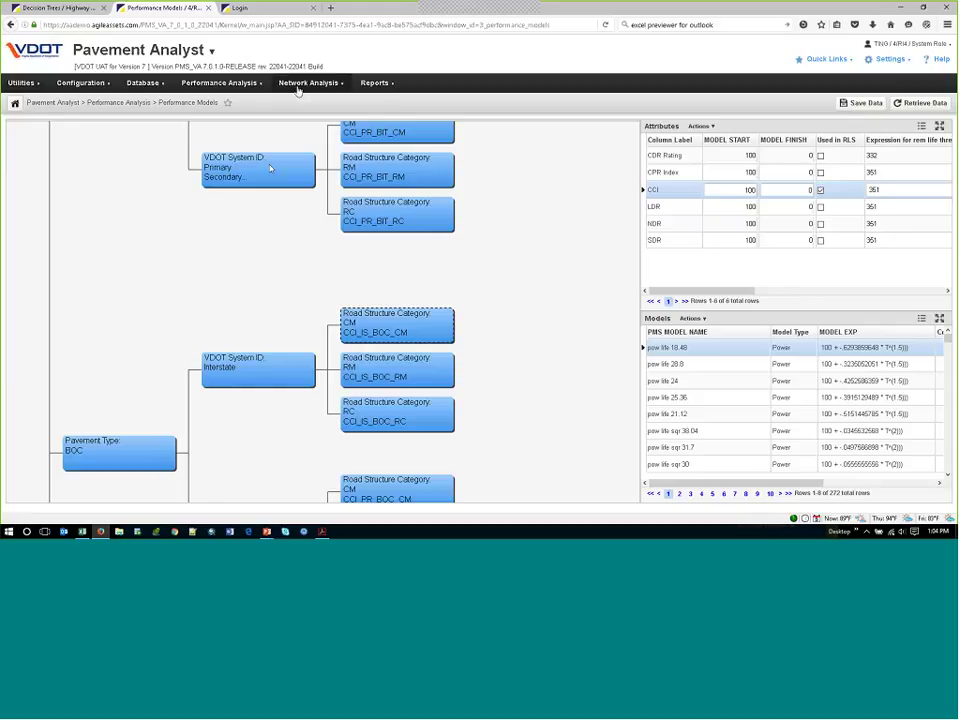
Step: Open Analysis Columns Configuration and examine which PMS columns are flagged as analysis scope variables, decision variables or deteriorating
left_click(26, 87)
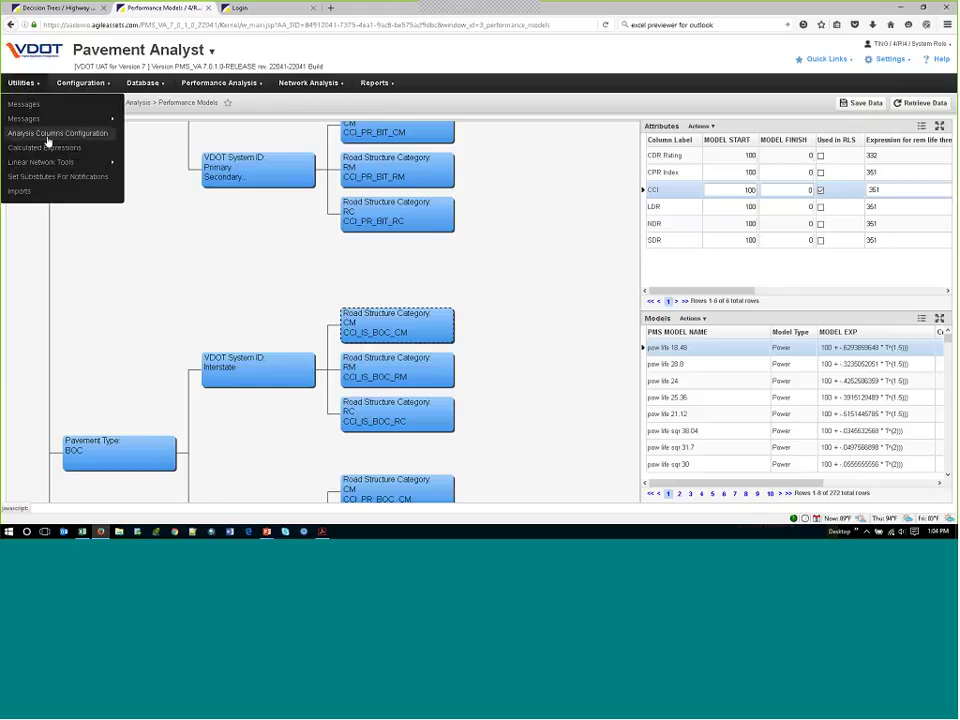
left_click(46, 134)
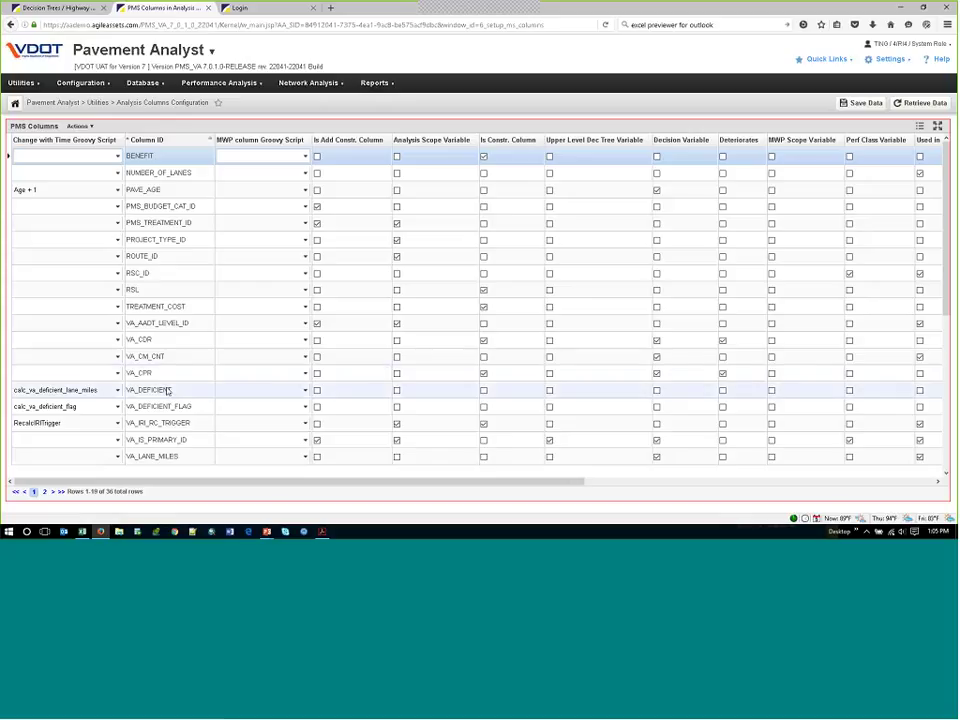
scroll(269, 223, "down", 1)
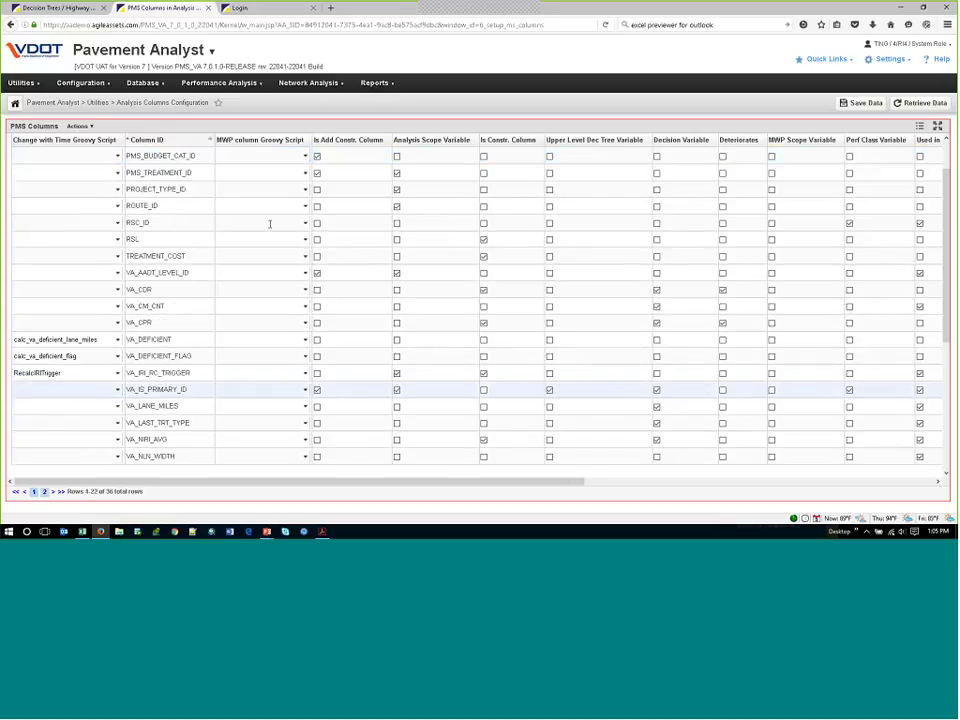
scroll(328, 227, "down", 5)
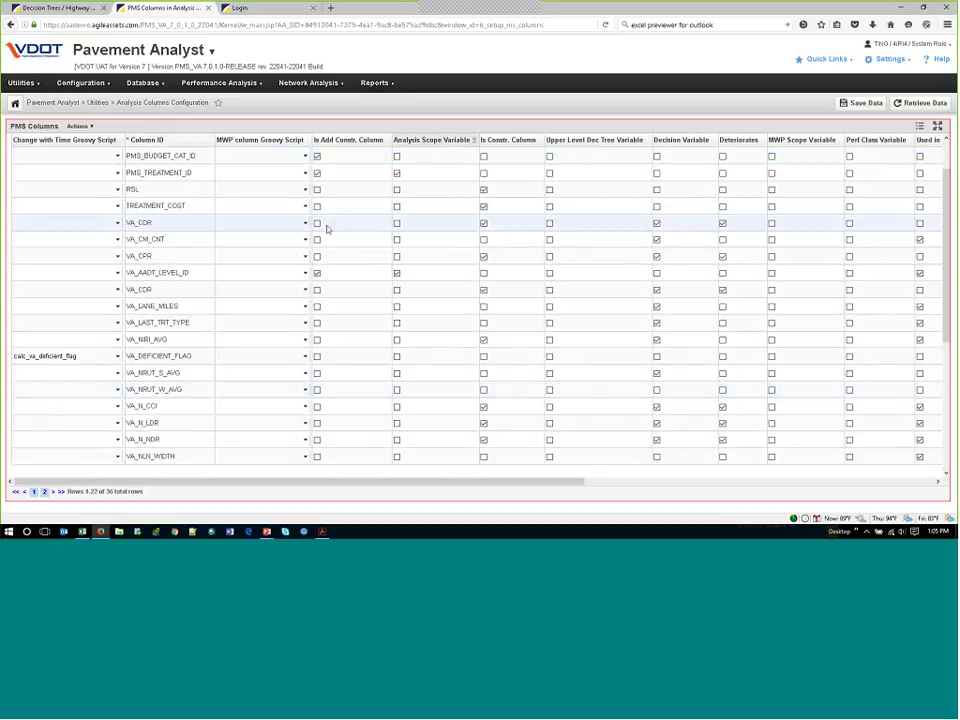
left_click(180, 392)
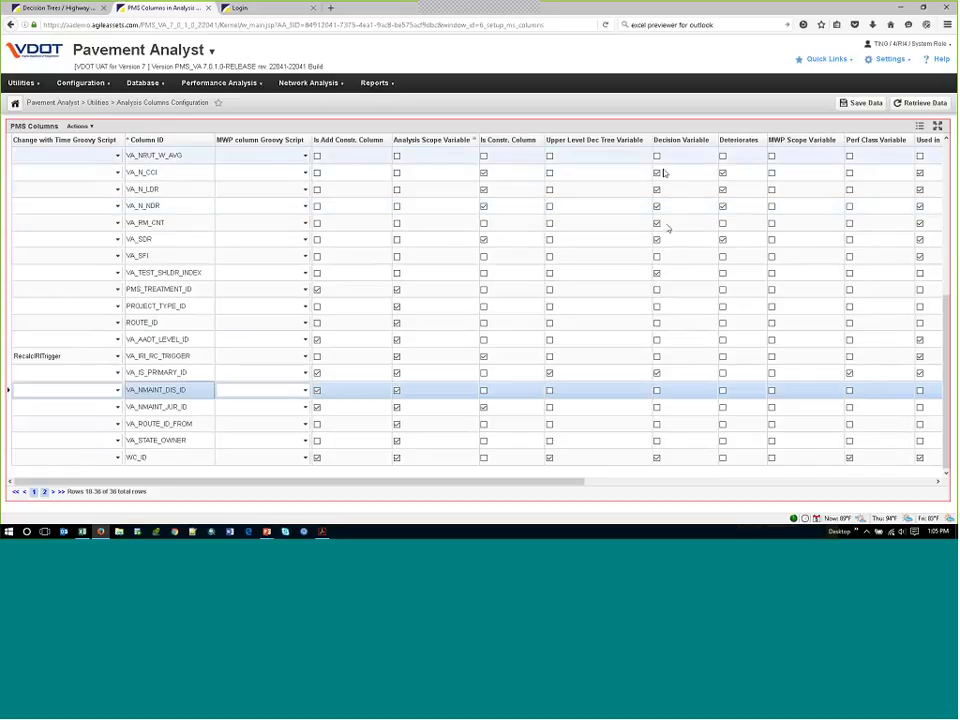
left_click(658, 224)
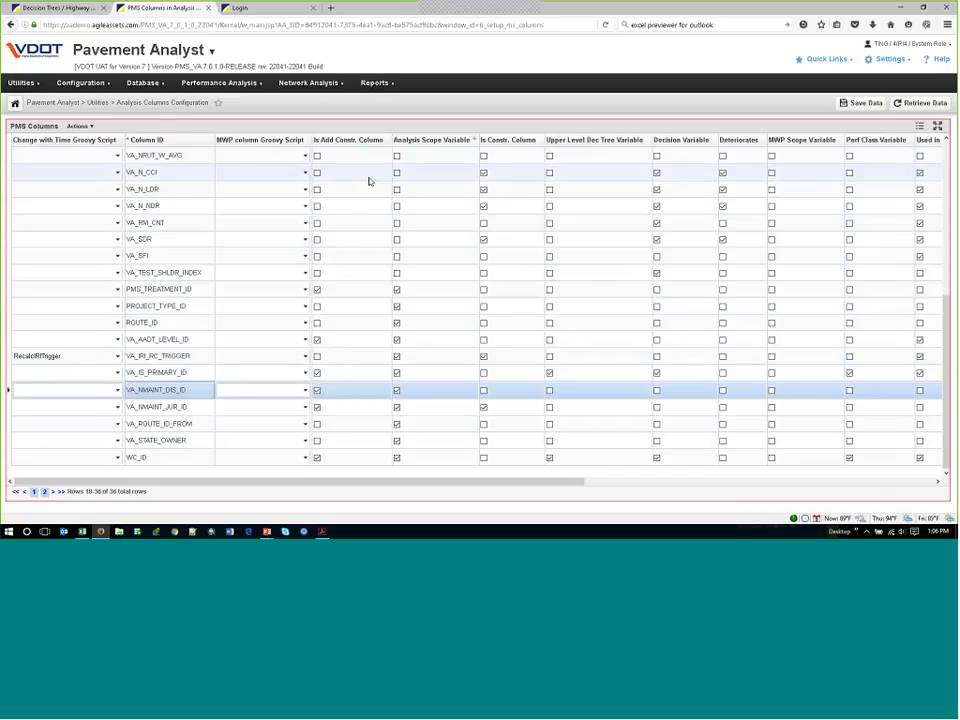
Step: Open Optimization Analysis and examine the Simple Budget scenario's name and its Benefit objective
left_click(306, 84)
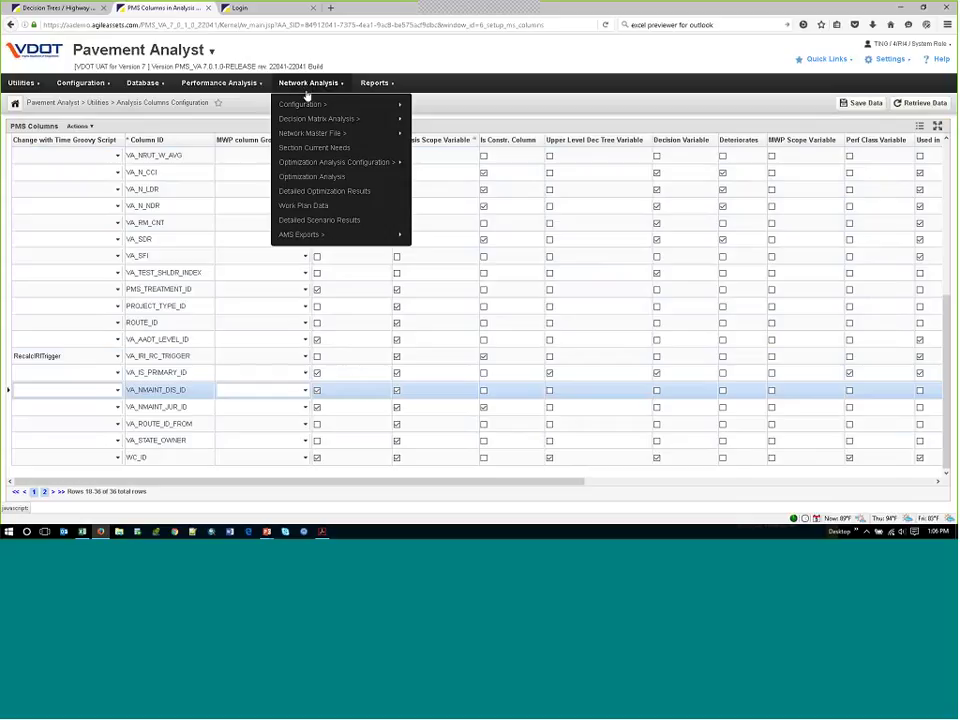
left_click(328, 177)
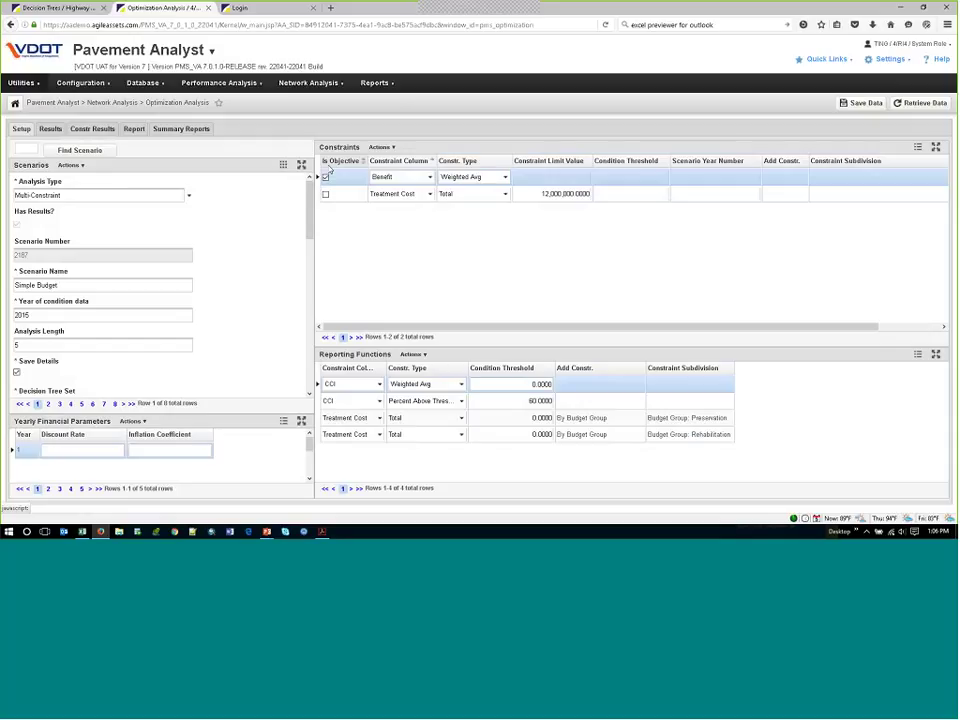
left_click_drag(14, 285, 81, 287)
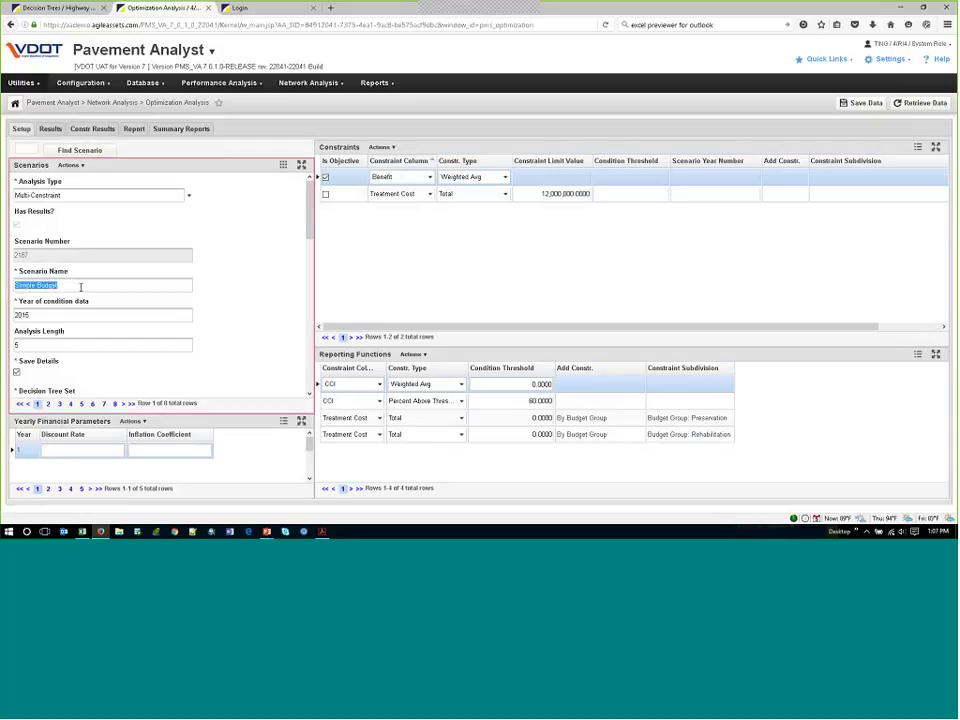
left_click(402, 177)
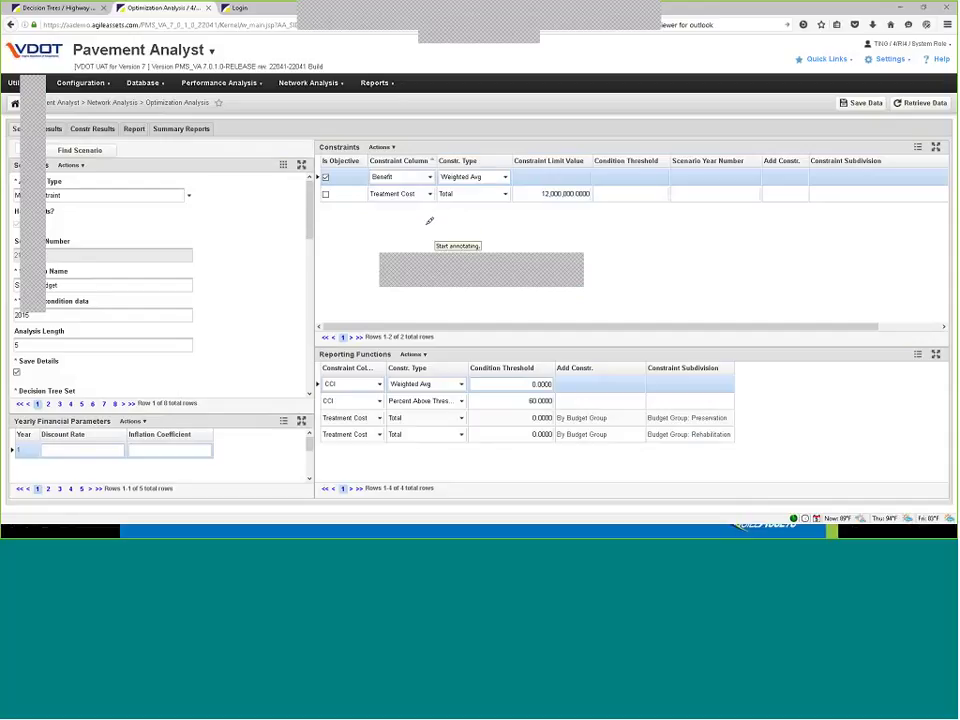
Step: Sketch two axes and two declining performance curves in yellow below the constraint rows, and hatch the area between the curves
mouse_move(429, 217)
left_mouse_down()
mouse_move(432, 300)
mouse_move(575, 295)
left_mouse_up()
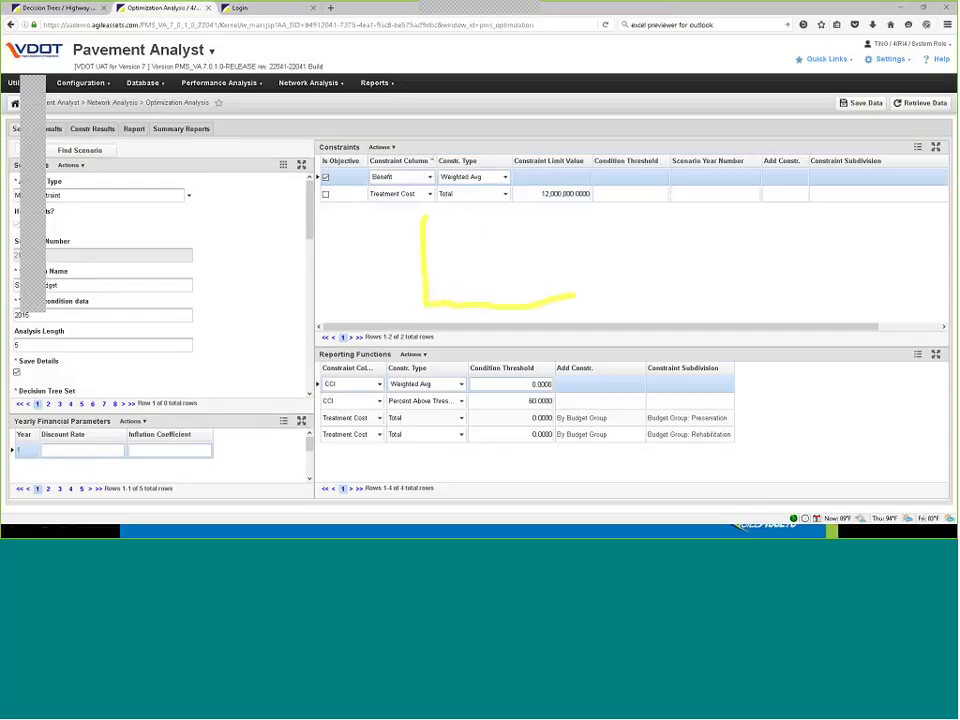
mouse_move(424, 230)
left_mouse_down()
mouse_move(491, 255)
mouse_move(506, 272)
mouse_move(507, 297)
left_mouse_up()
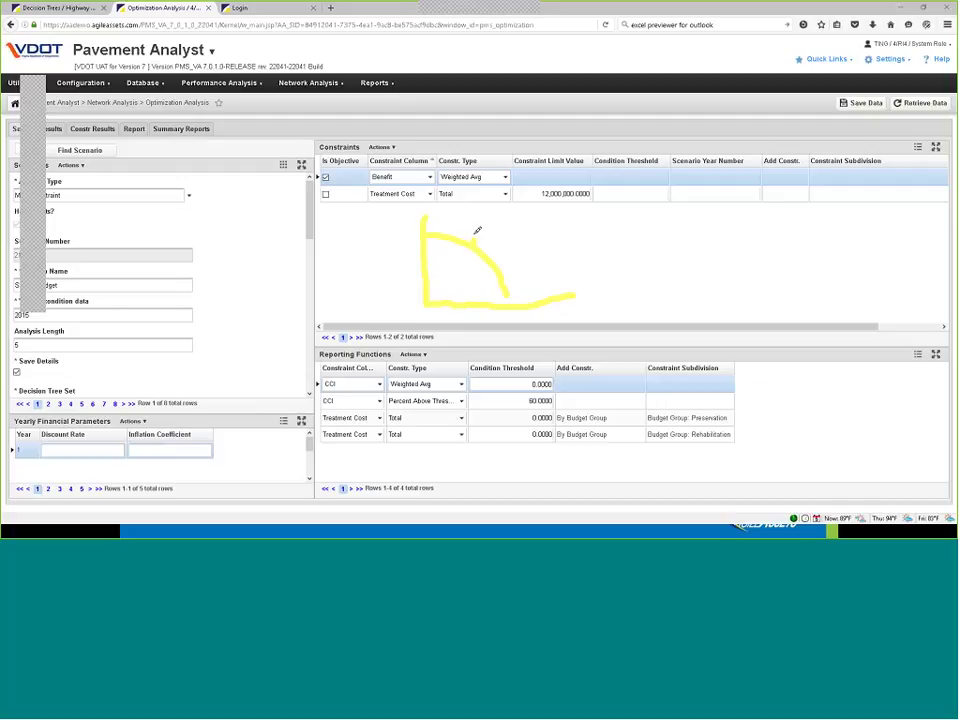
mouse_move(475, 234)
left_mouse_down()
mouse_move(561, 259)
mouse_move(602, 294)
left_mouse_up()
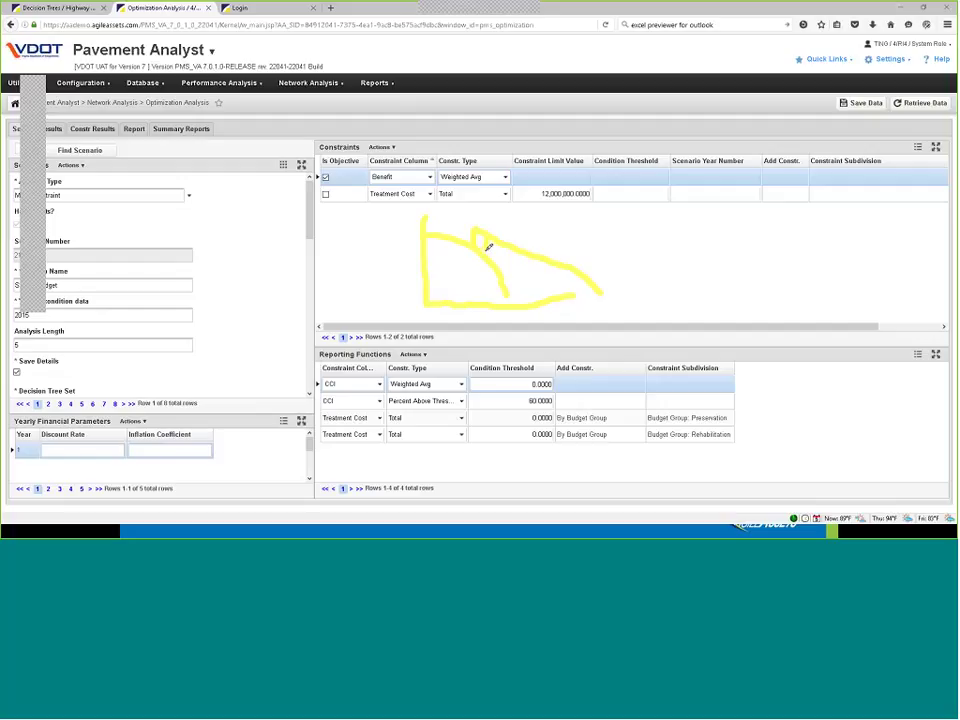
mouse_move(510, 249)
left_mouse_down()
mouse_move(502, 271)
mouse_move(518, 296)
mouse_move(557, 293)
left_mouse_up()
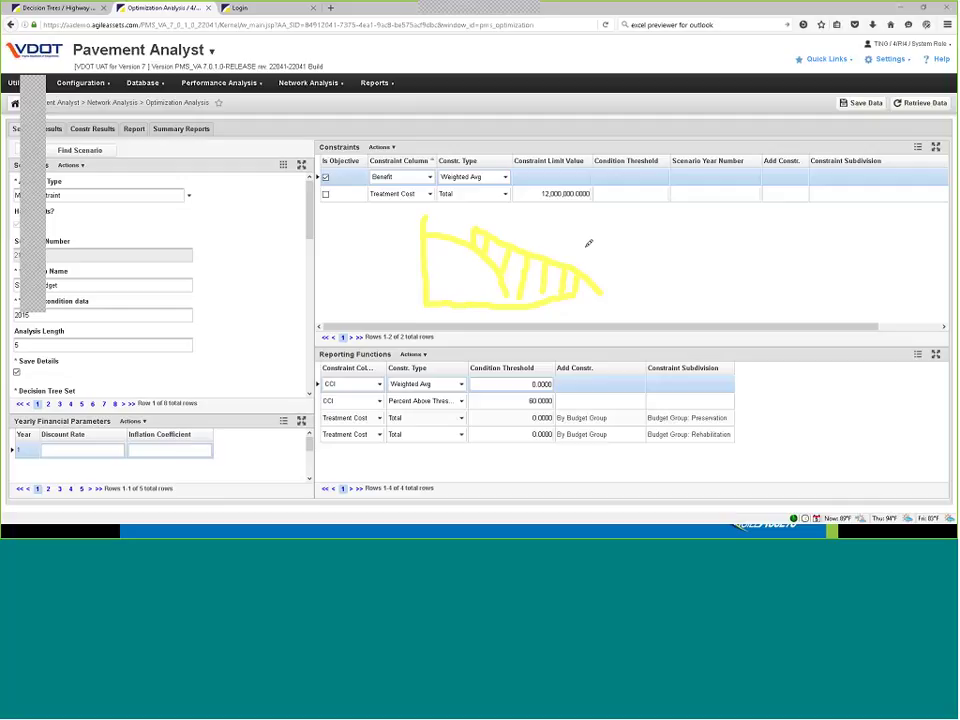
Step: Circle the Benefit objective row in yellow, then clear all annotations and leave annotation mode
mouse_move(418, 157)
left_mouse_down()
mouse_move(322, 160)
mouse_move(505, 182)
mouse_move(425, 160)
mouse_move(341, 163)
left_mouse_up()
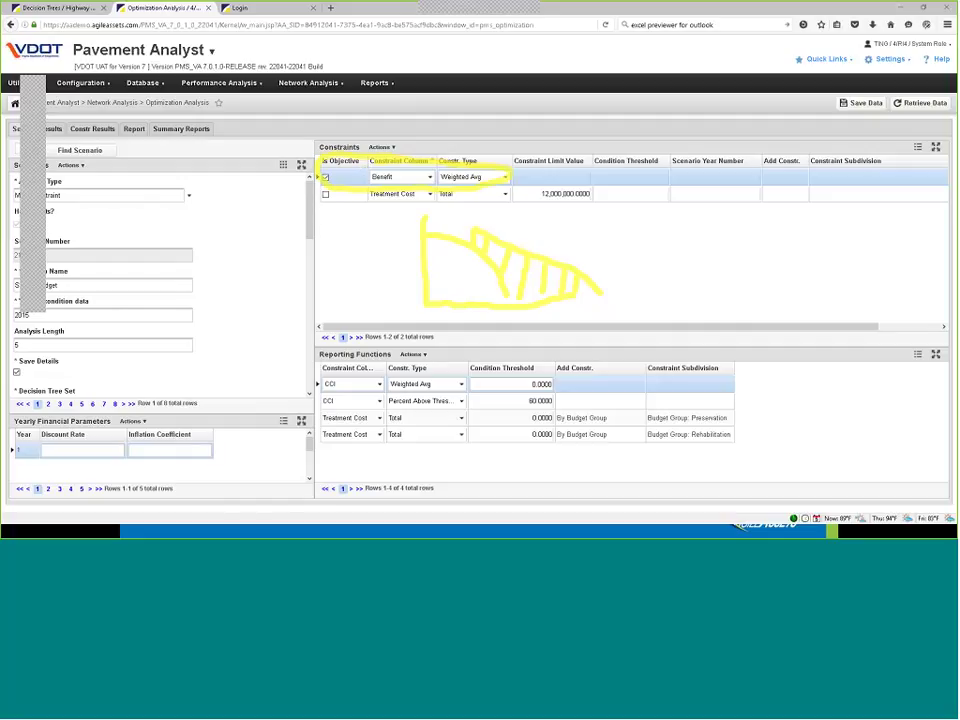
mouse_move(527, 4)
left_click(628, 15)
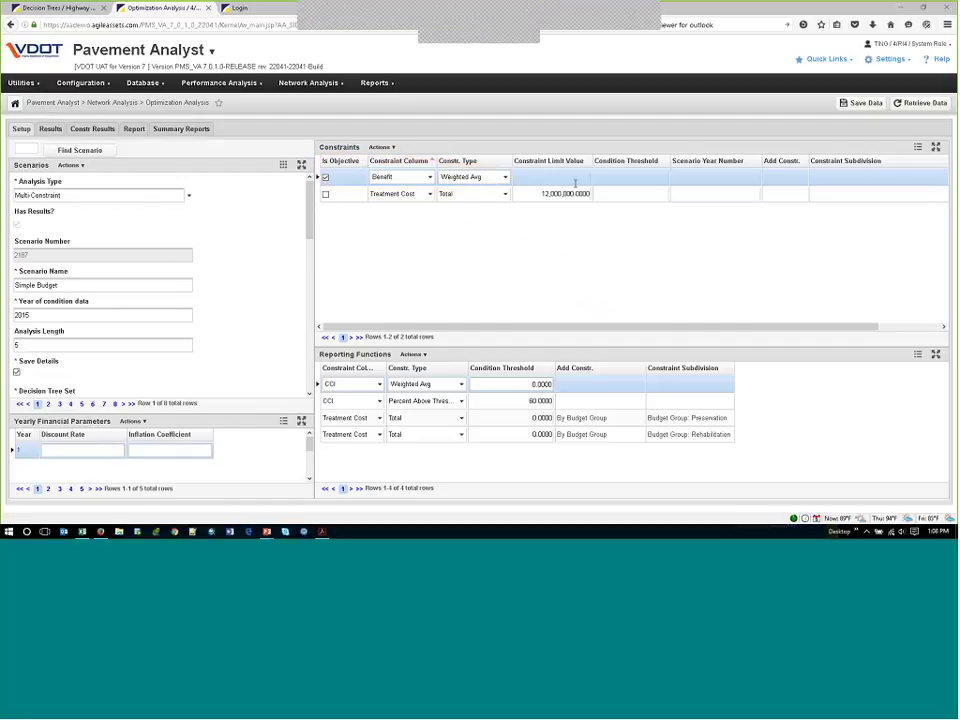
Step: Review the Simple Budget scenario's Benefit and Treatment Cost constraints and its analysis length
left_click(401, 177)
left_click(398, 195)
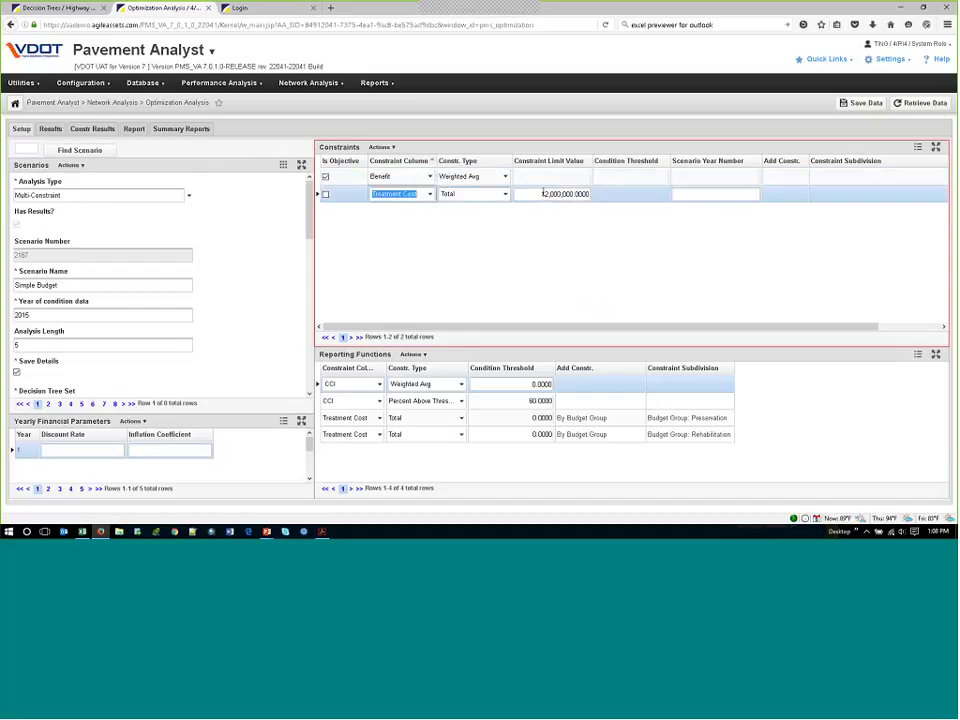
left_click(51, 346)
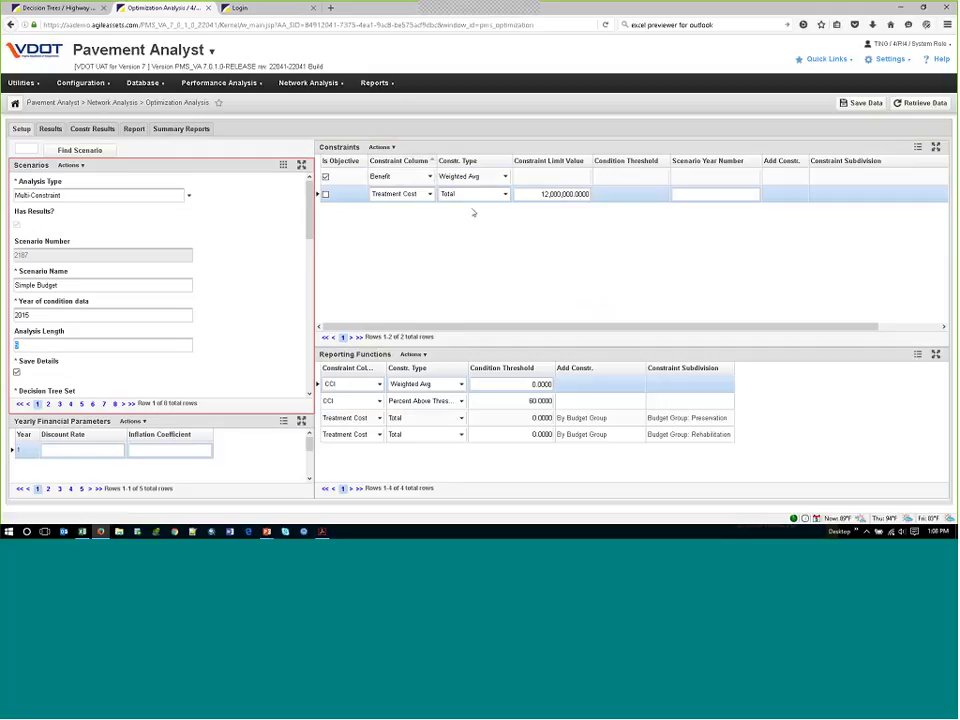
Step: Examine the Simple Budget work plan's treatments and estimated costs, followed by its yearly constraint results
left_click(50, 129)
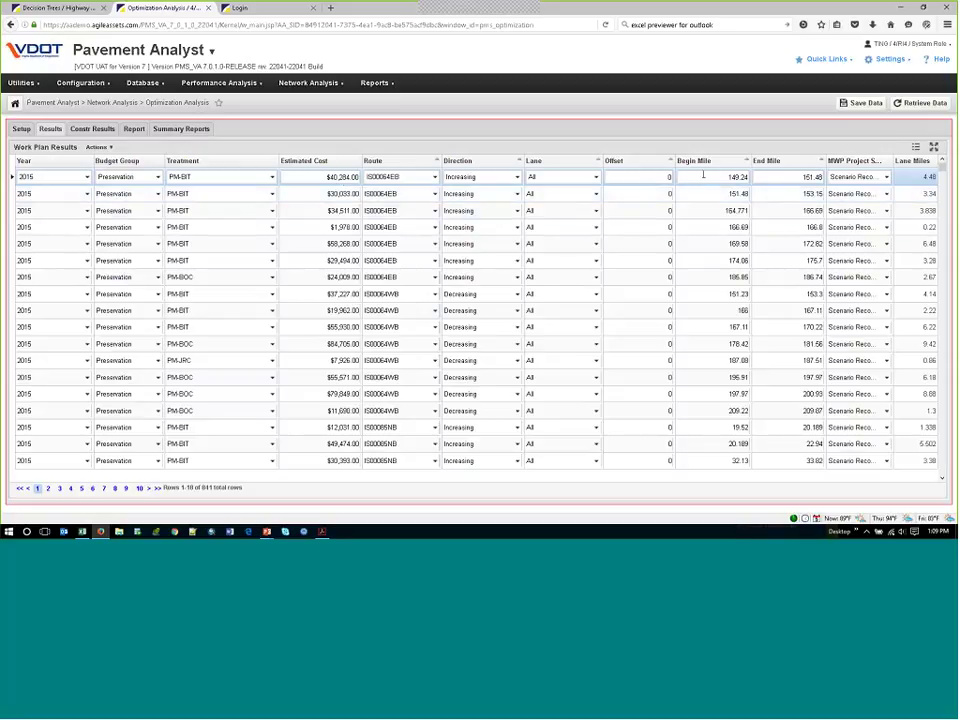
left_click(214, 178)
left_click(330, 176)
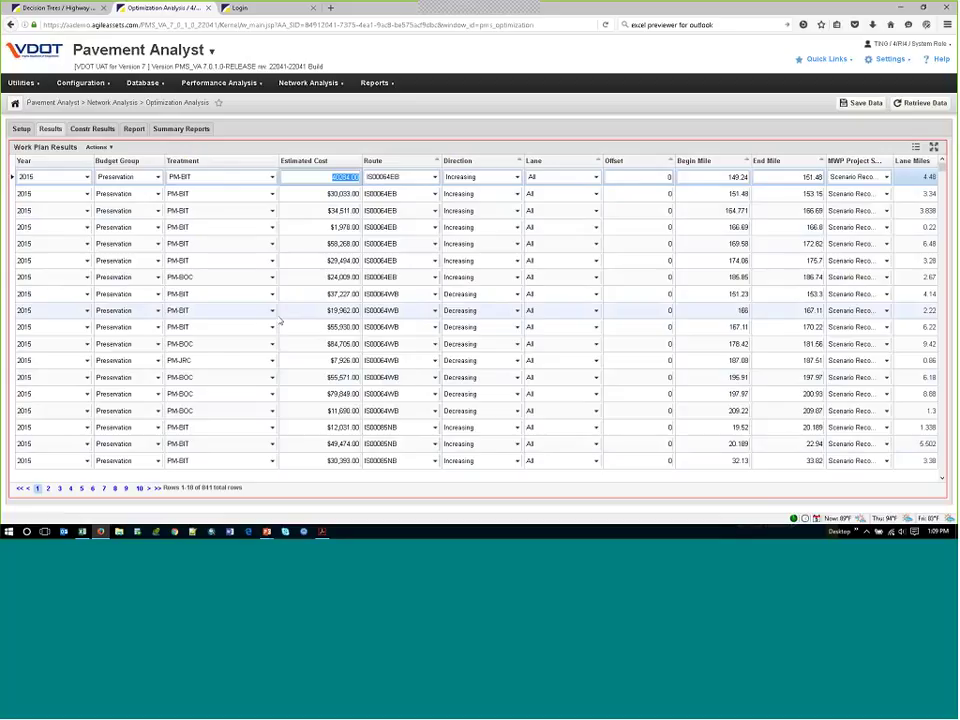
left_click(85, 133)
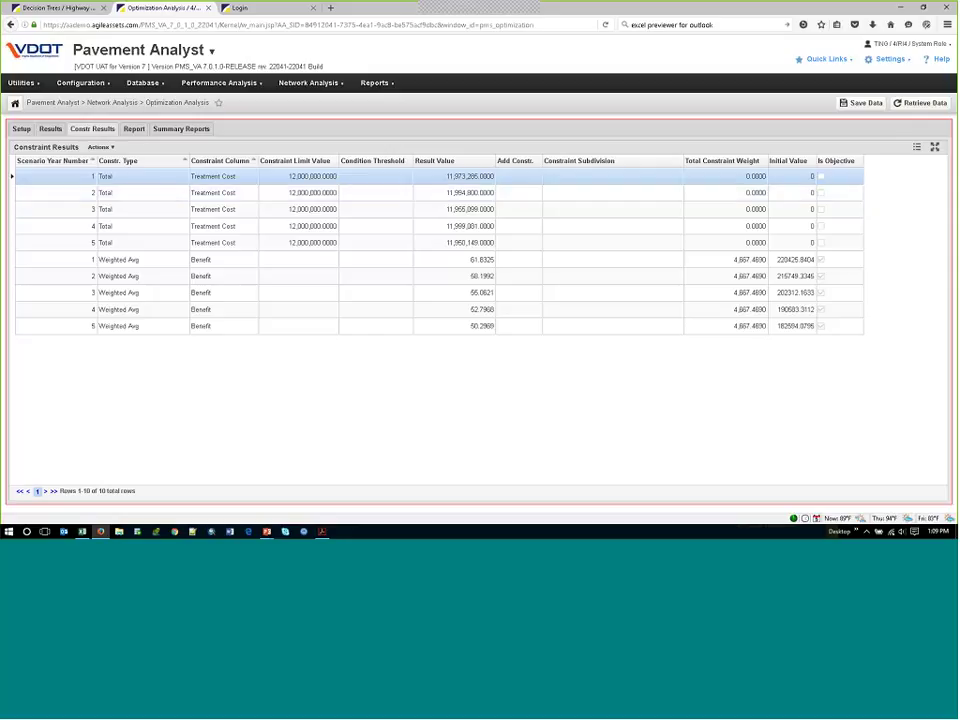
Step: Open the Simple Budget constraint report and graph the CCI Weighted Avg by scenario year
left_click(134, 129)
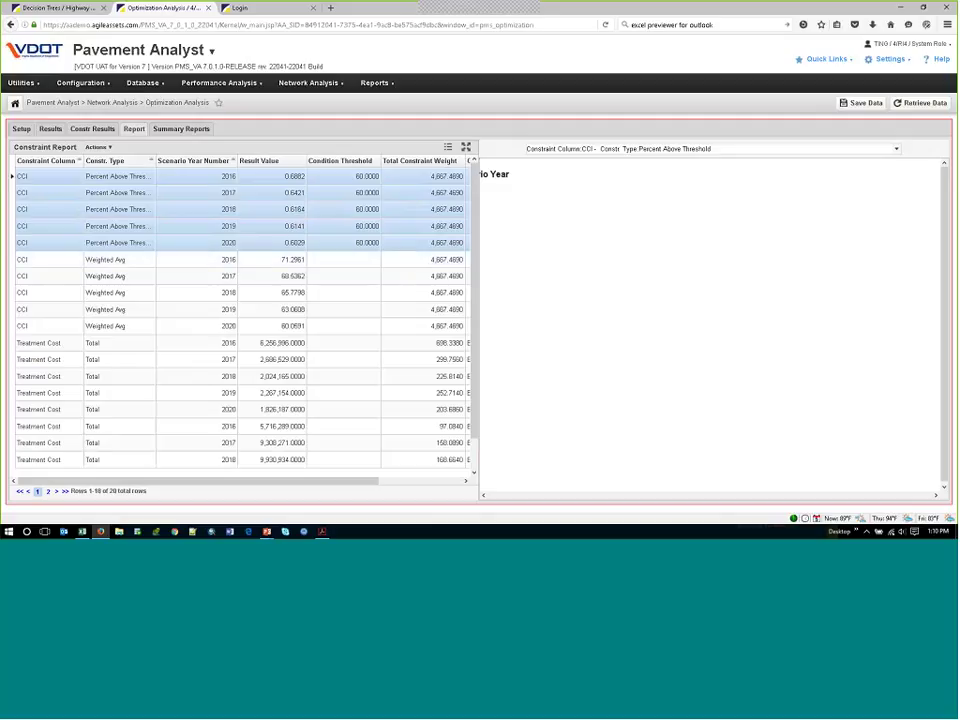
left_click(896, 149)
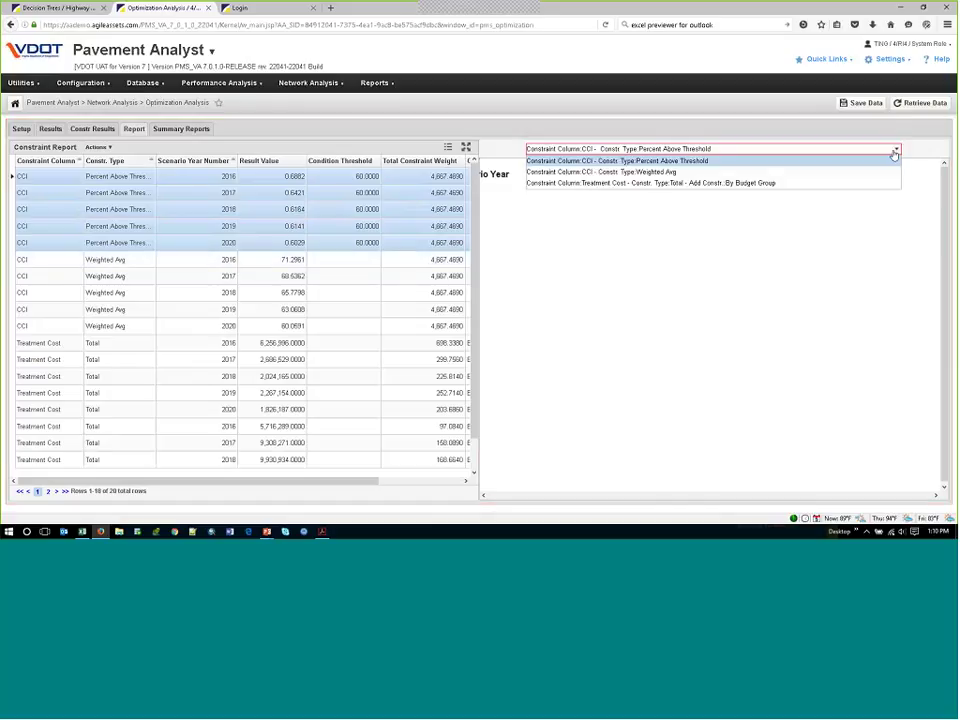
left_click(655, 172)
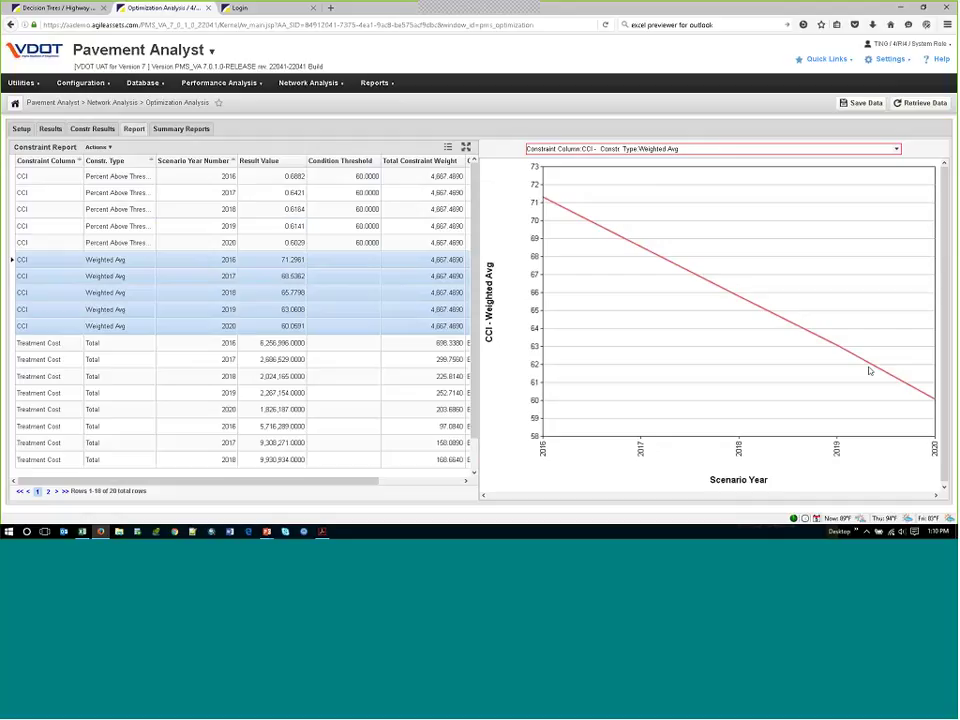
Step: View the Simple Budget summary plots for average overall performance index by pavement type, treatment cost by pavement type and treatment cost by treatment
left_click(172, 130)
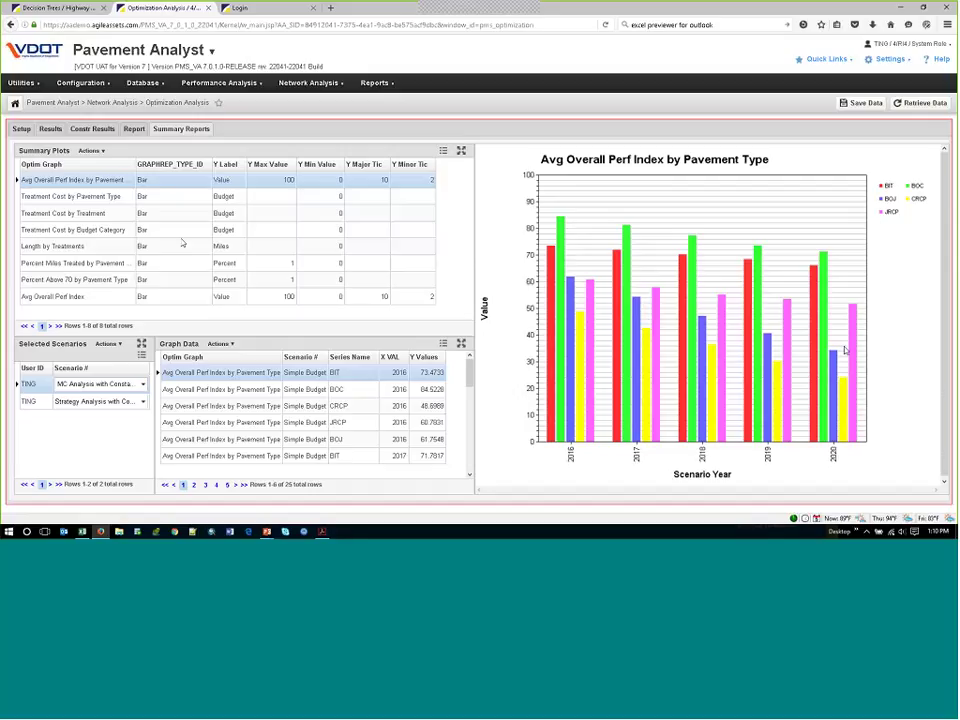
left_click(82, 200)
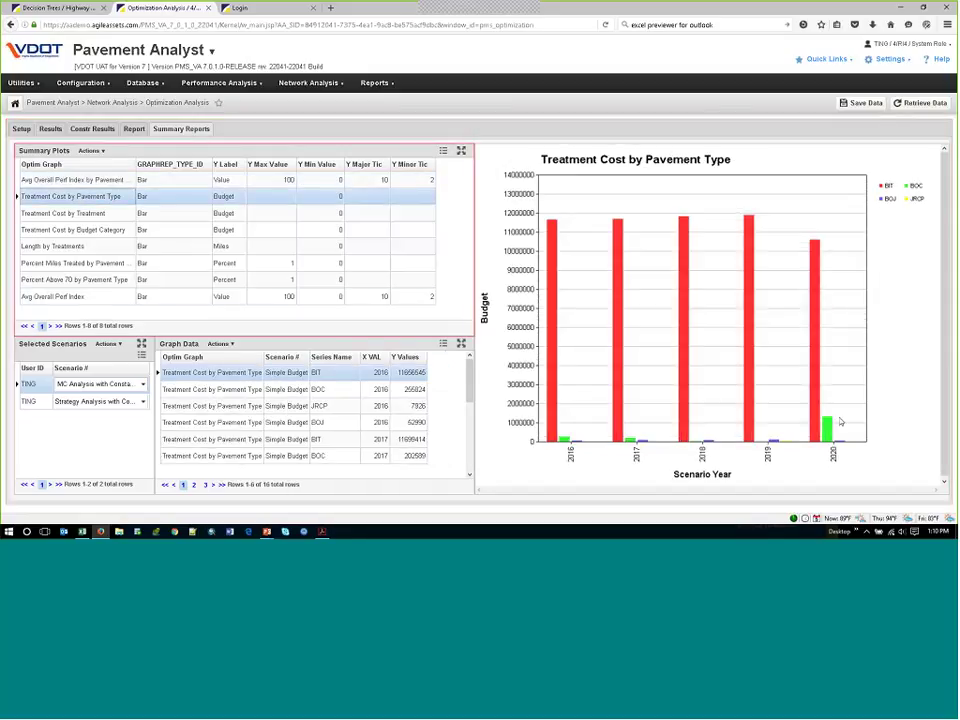
left_click(96, 215)
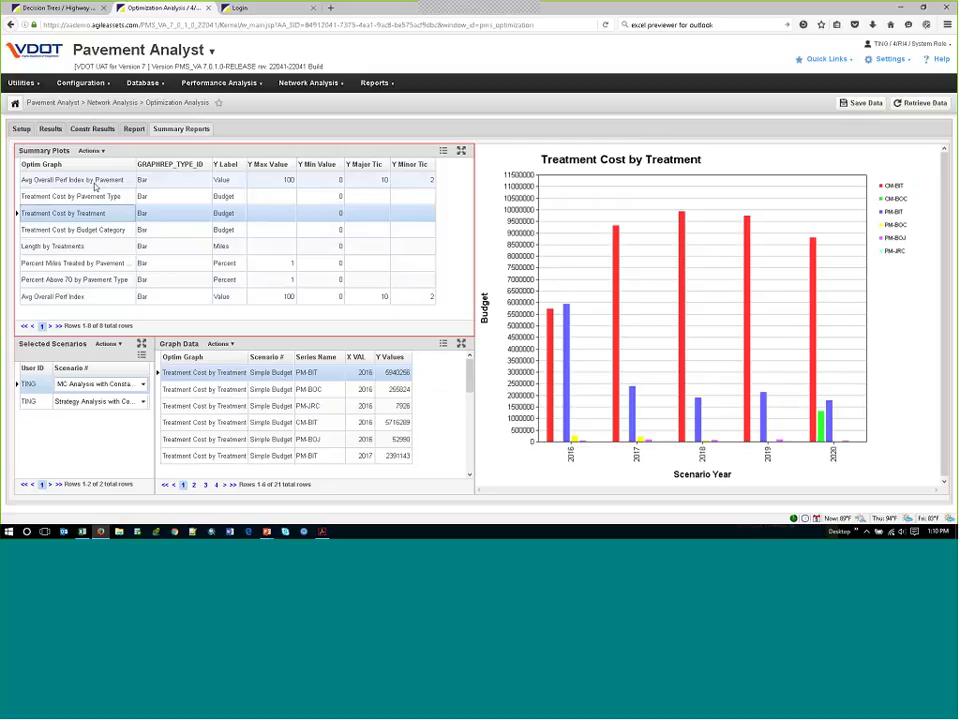
Step: Switch to the Functional Class Breakdown scenario in the setup and examine its work plan results, constraint results and summary plots
left_click(19, 129)
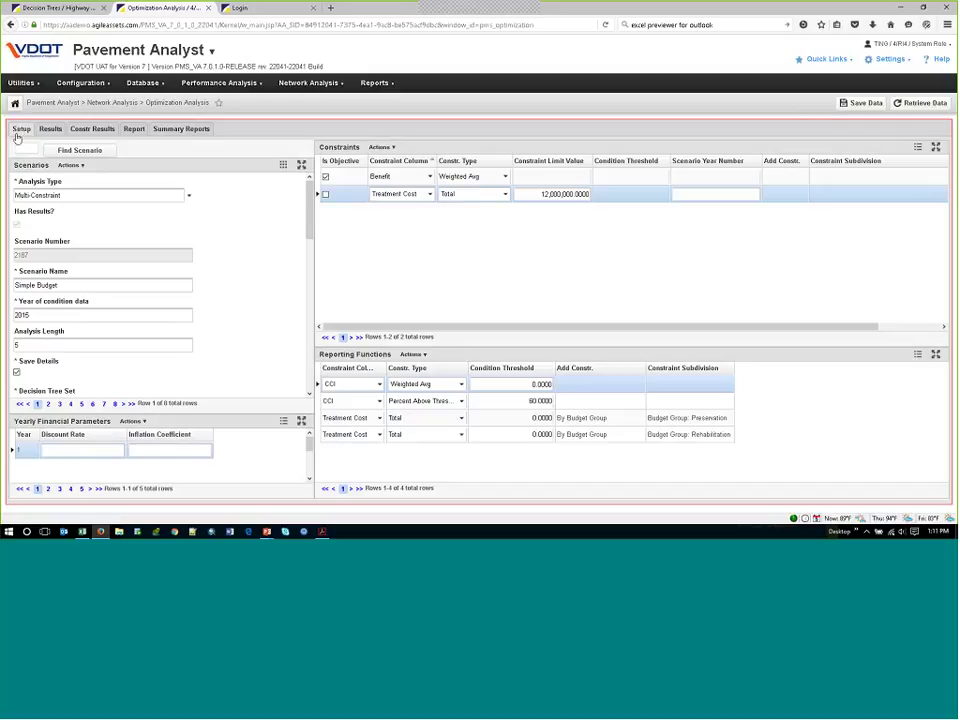
left_click(47, 404)
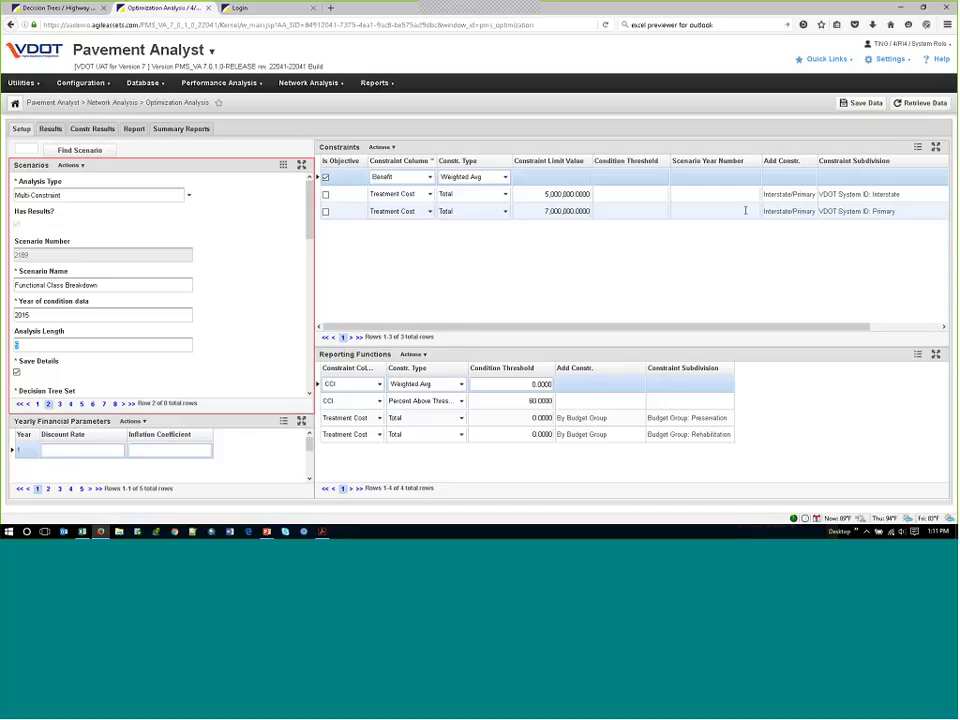
left_click(59, 131)
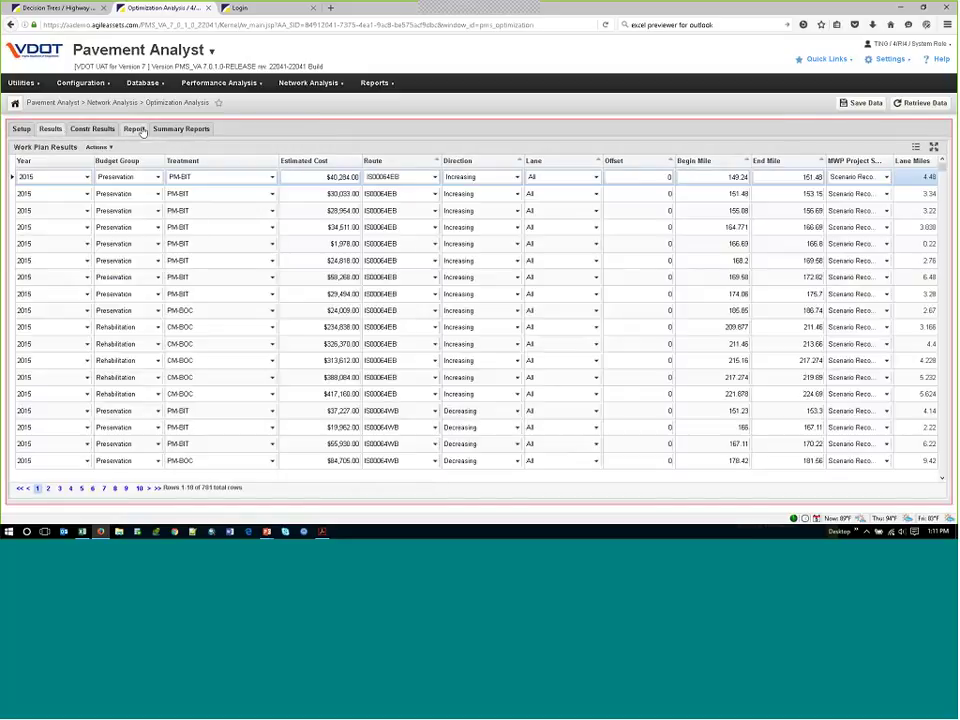
left_click(95, 130)
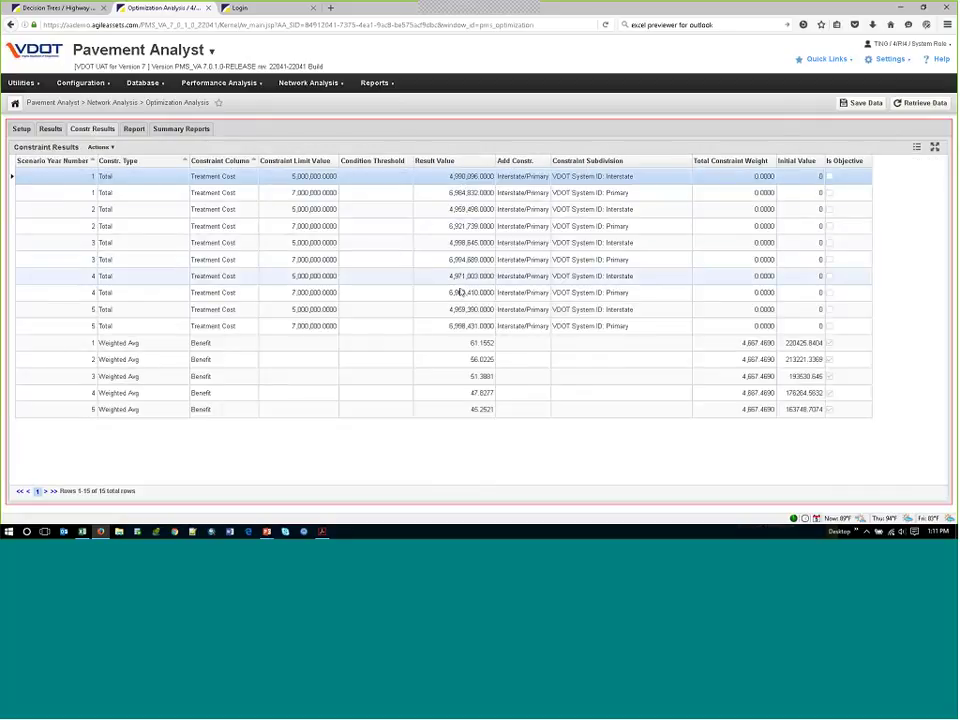
left_click(192, 130)
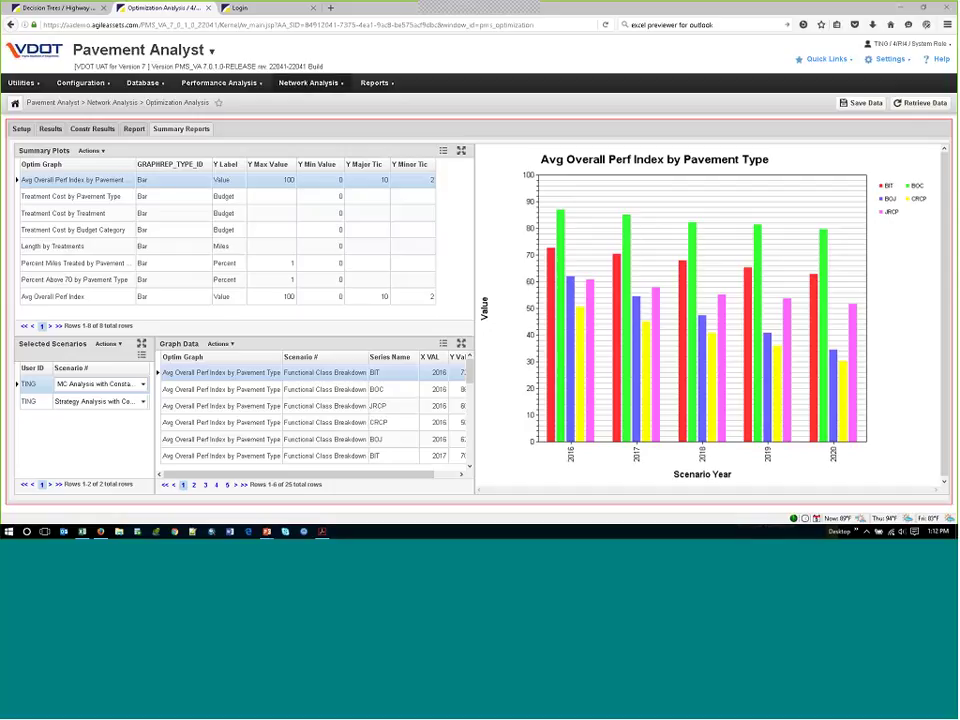
Step: Switch to the Overlapping Constraints scenario in the setup and examine its objective, CCI and treatment cost constraints, and its summary plot
left_click(77, 14)
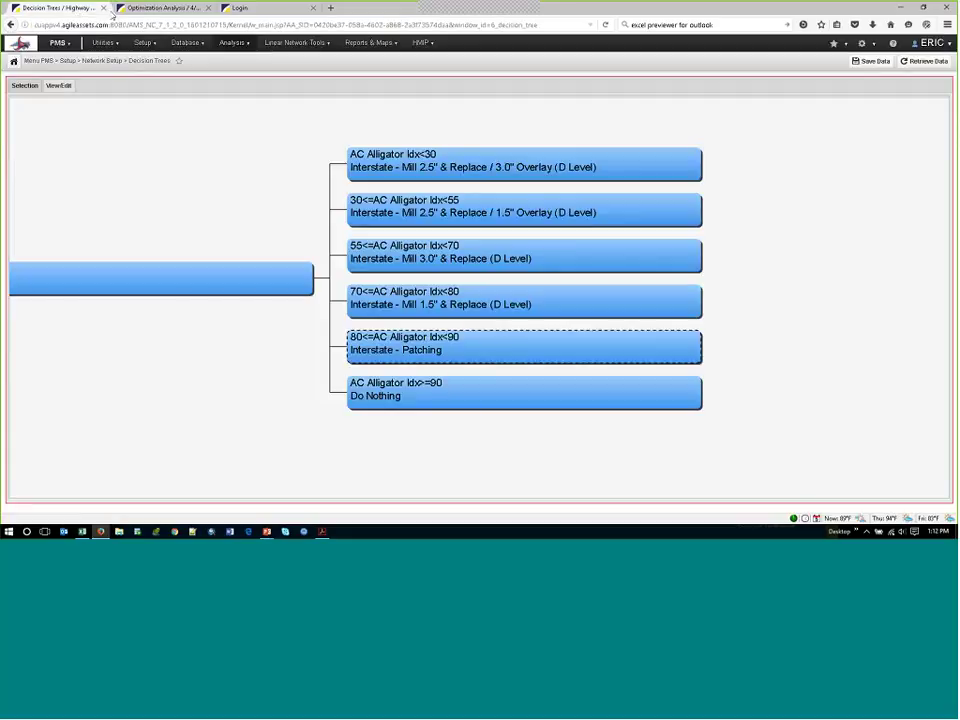
left_click(160, 8)
left_click(25, 130)
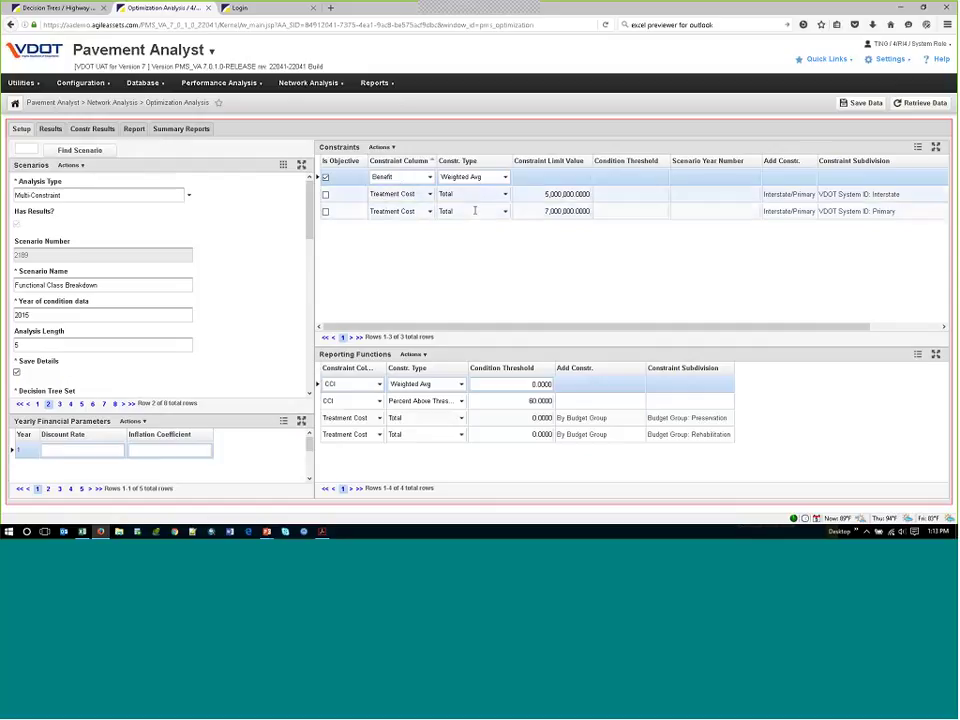
left_click(59, 403)
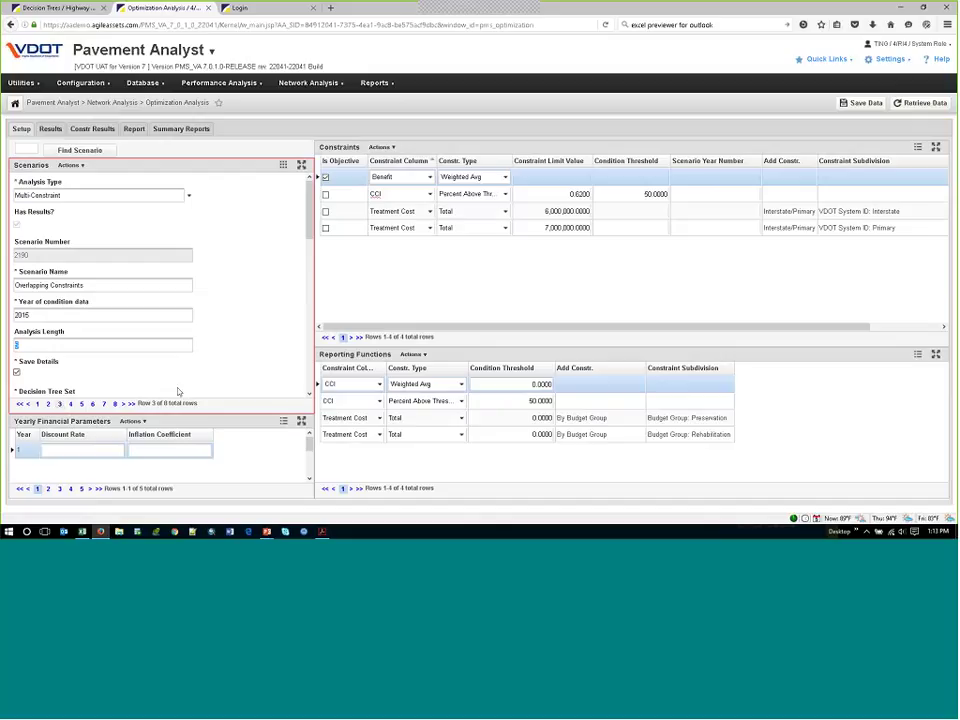
left_click(408, 178)
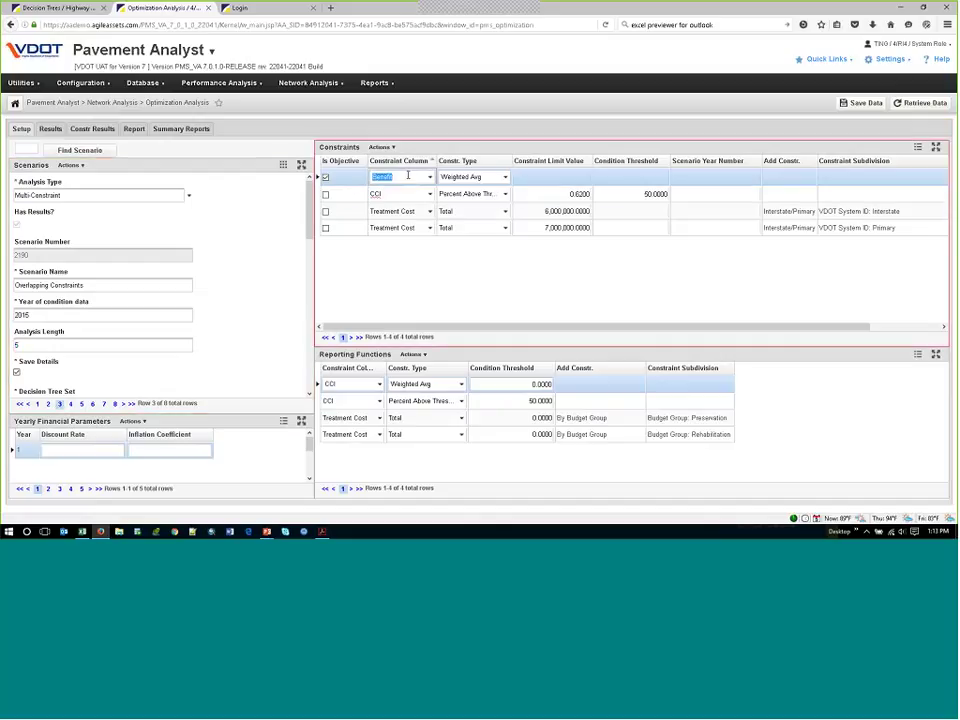
left_click(553, 211)
left_click(561, 229)
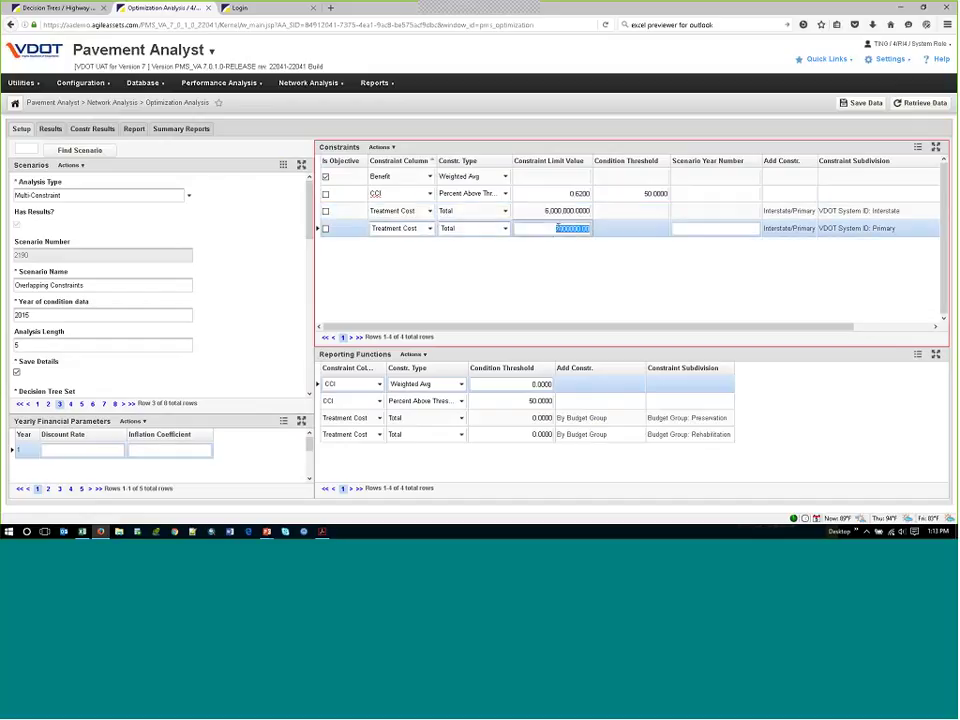
left_click(561, 213)
left_click(561, 227)
left_click(554, 195)
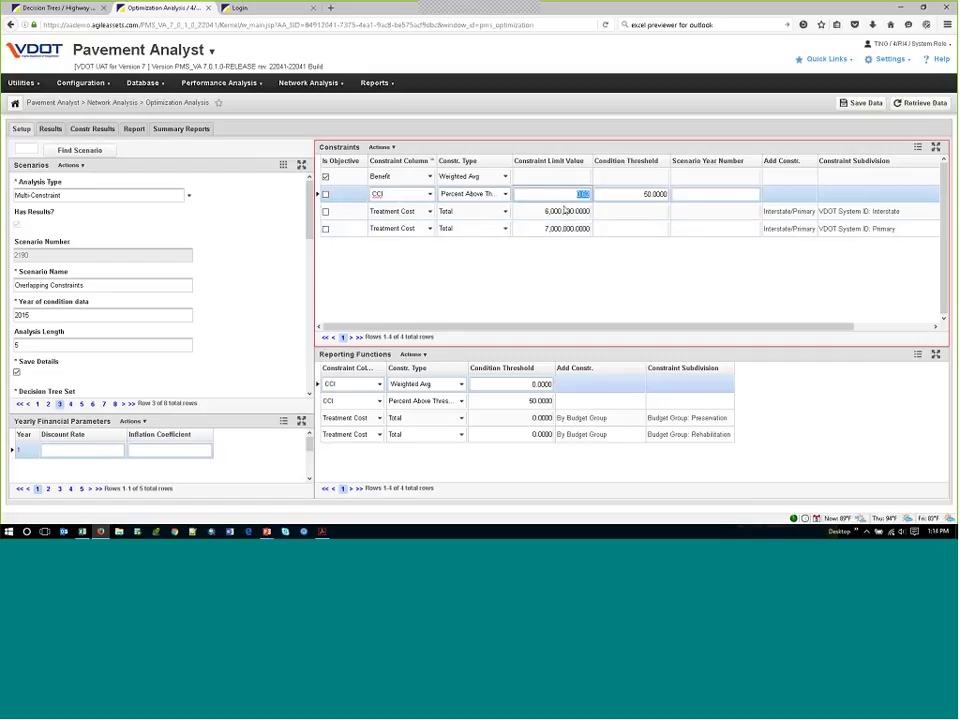
left_click(181, 130)
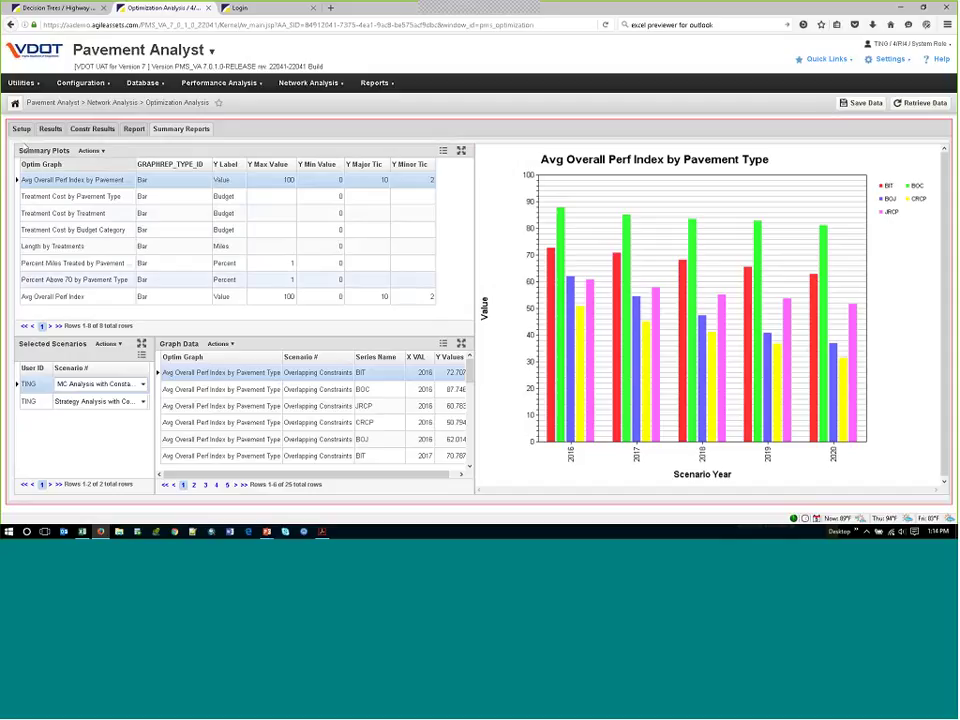
Step: Switch to the Overlapping Budgets scenario in the setup and examine its analysis length and the preservation, secondary-system and overall treatment cost limits
left_click(21, 129)
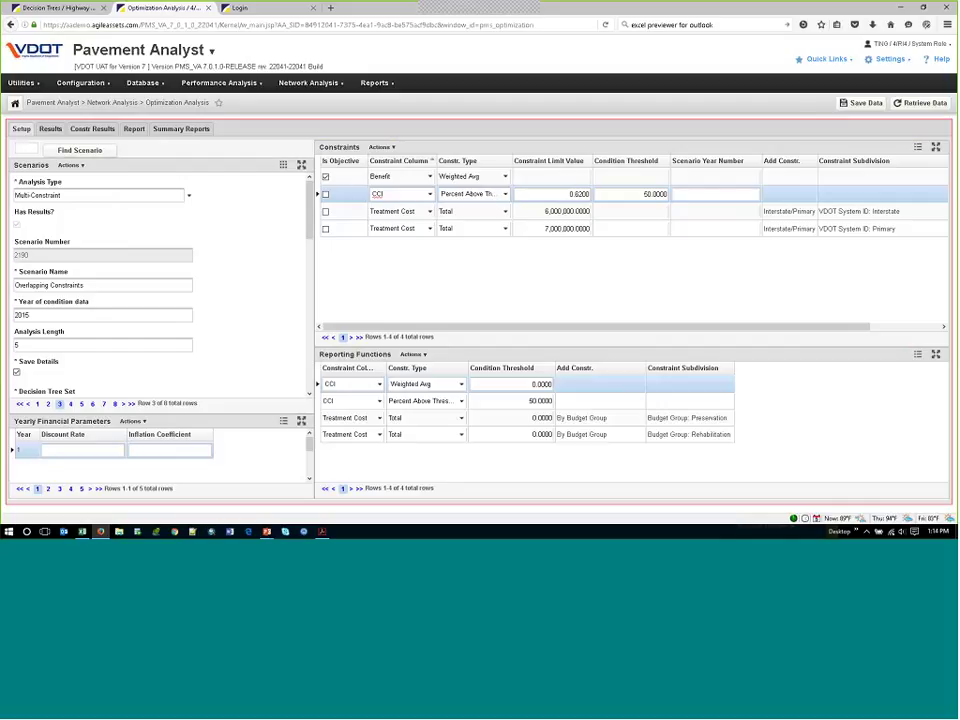
left_click(70, 403)
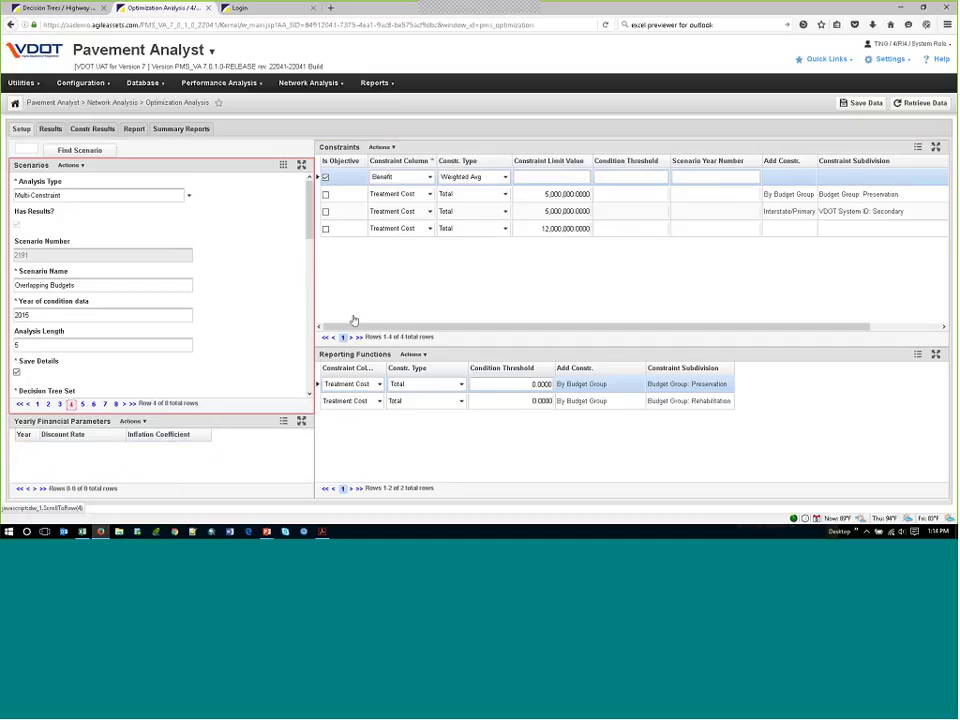
left_click(103, 345)
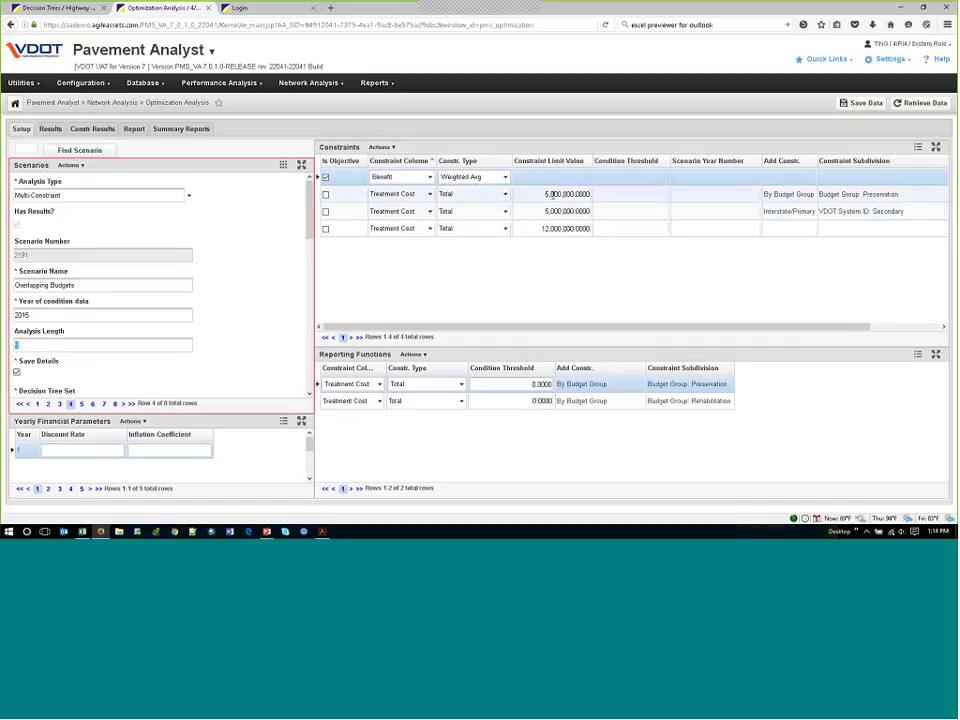
left_click(554, 195)
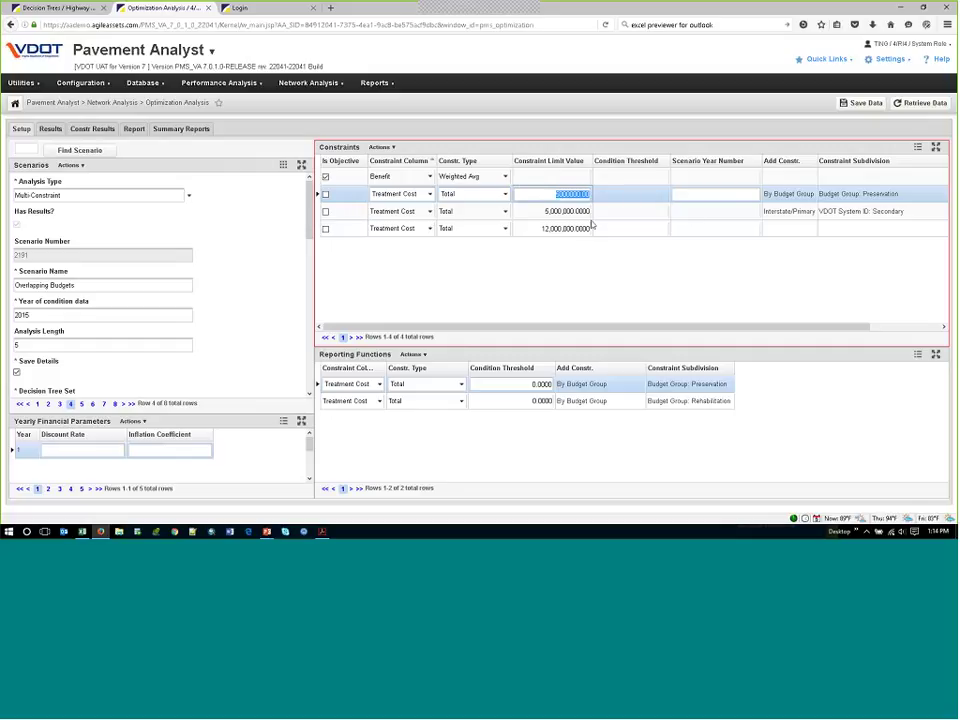
left_click(869, 211)
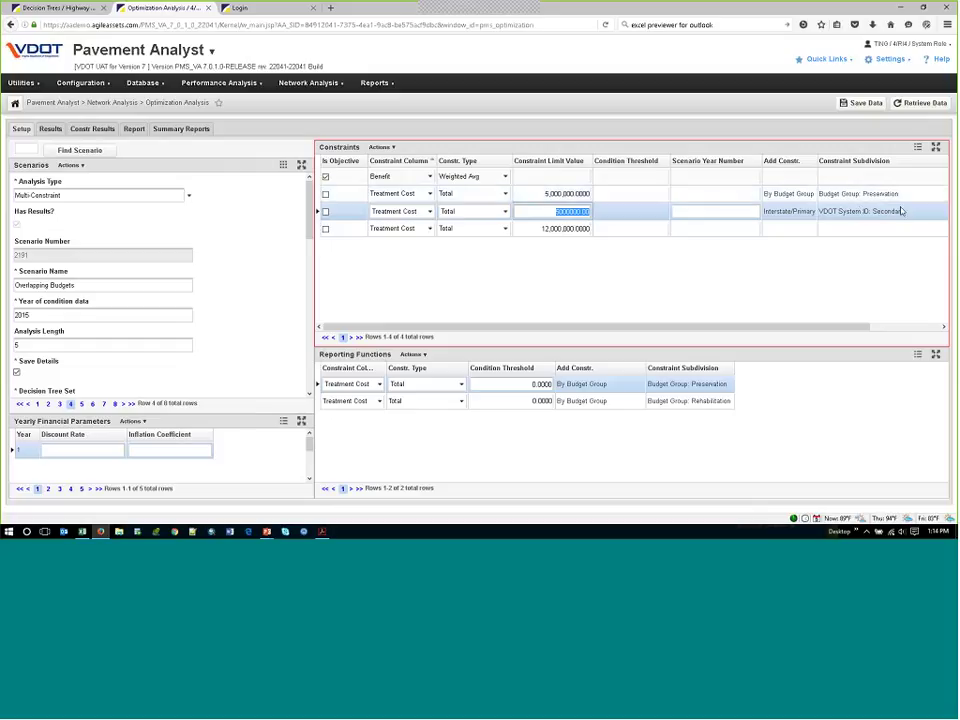
left_click(541, 228)
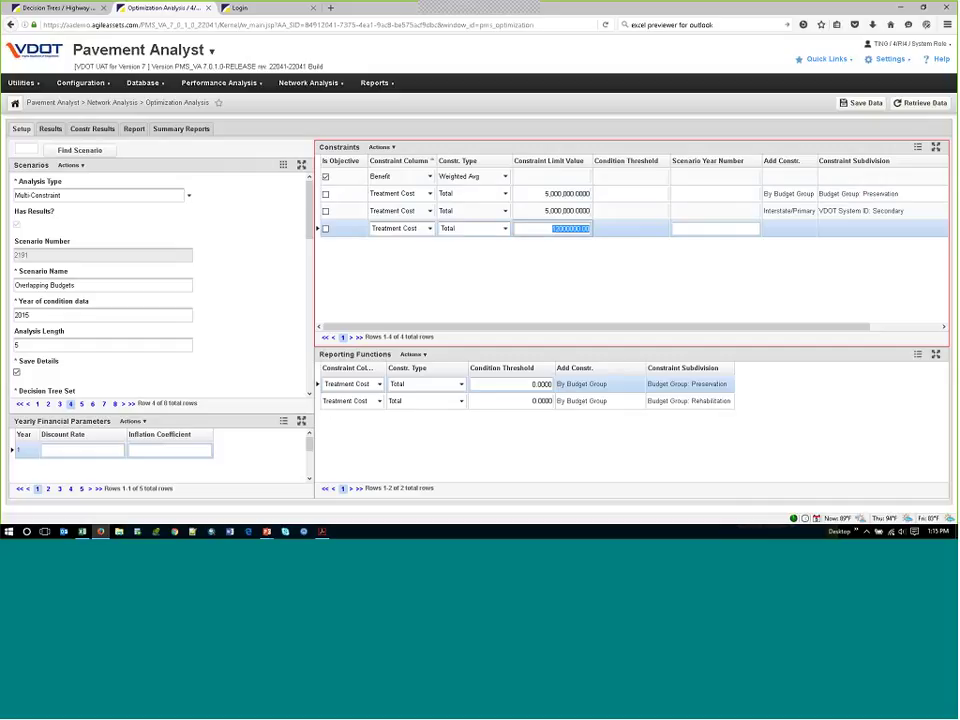
Step: Switch to the Ramped Condition scenario and examine its treatment cost objective, yearly CCI targets and constraint results
left_click(81, 404)
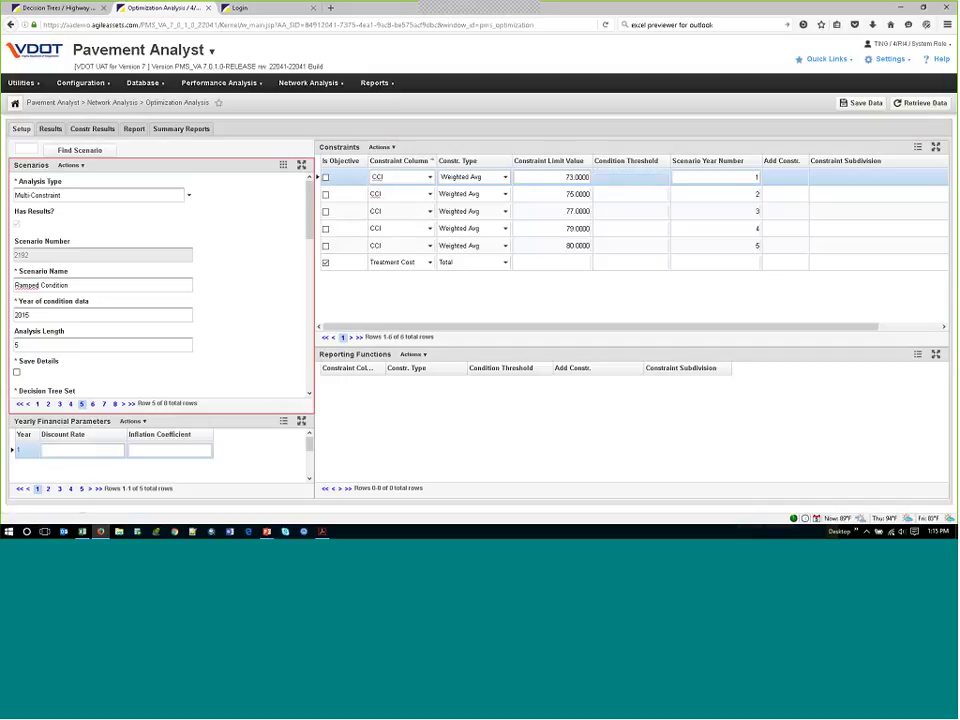
double_click(17, 345)
left_click(391, 259)
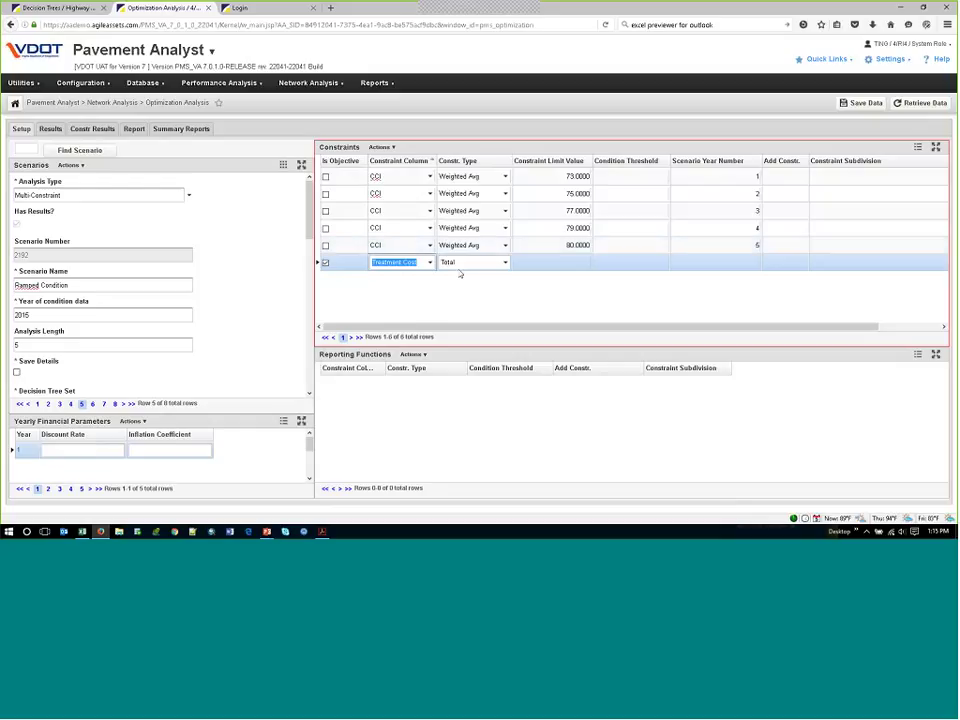
left_click(410, 177)
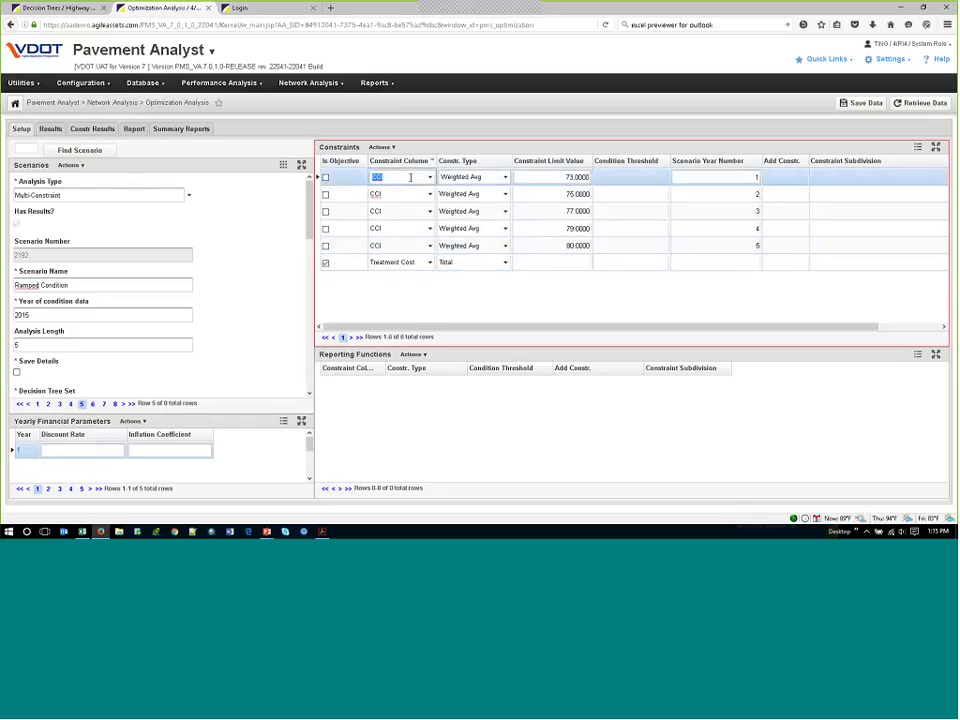
left_click(564, 177)
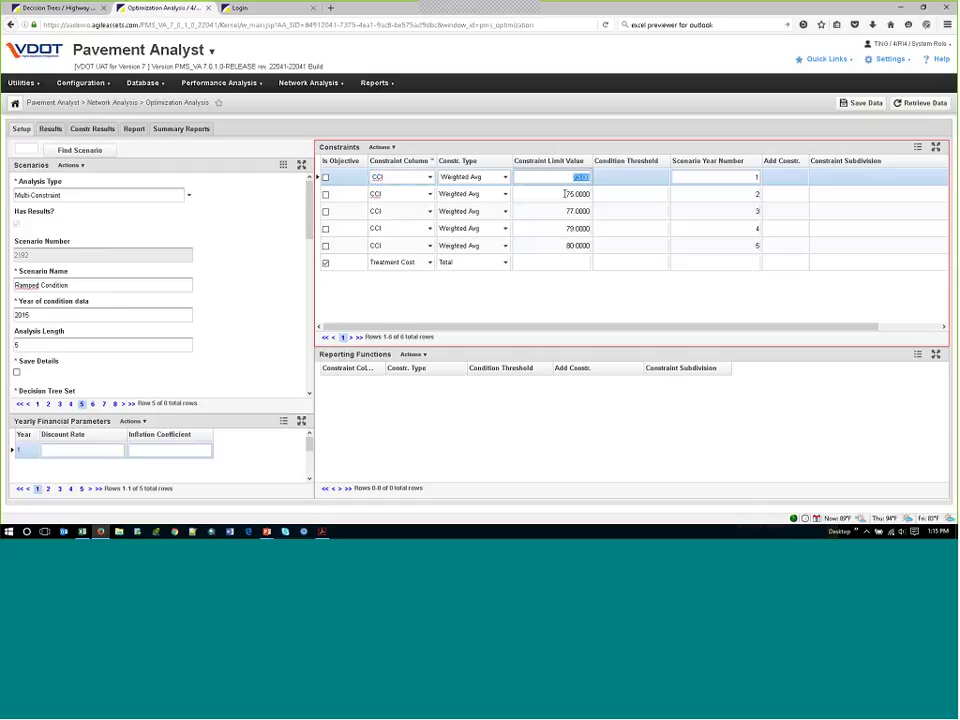
left_click(570, 245)
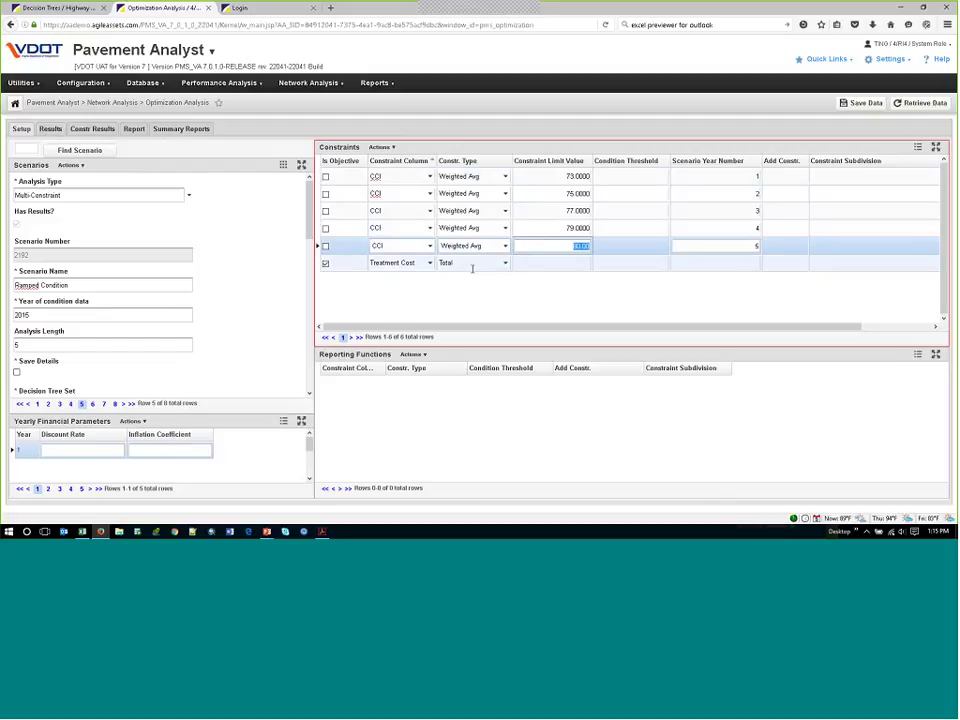
left_click(93, 129)
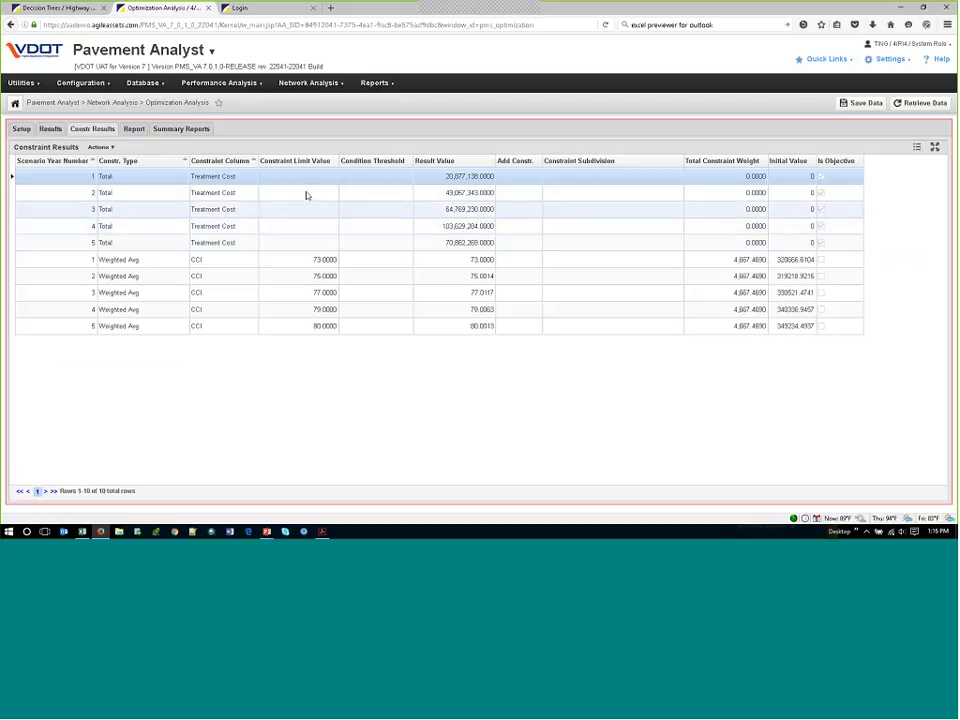
Step: Switch to the Mixed averages and % Good scenario in the setup and examine its objective, CCI constraints, constraint results and summary plot
left_click(20, 129)
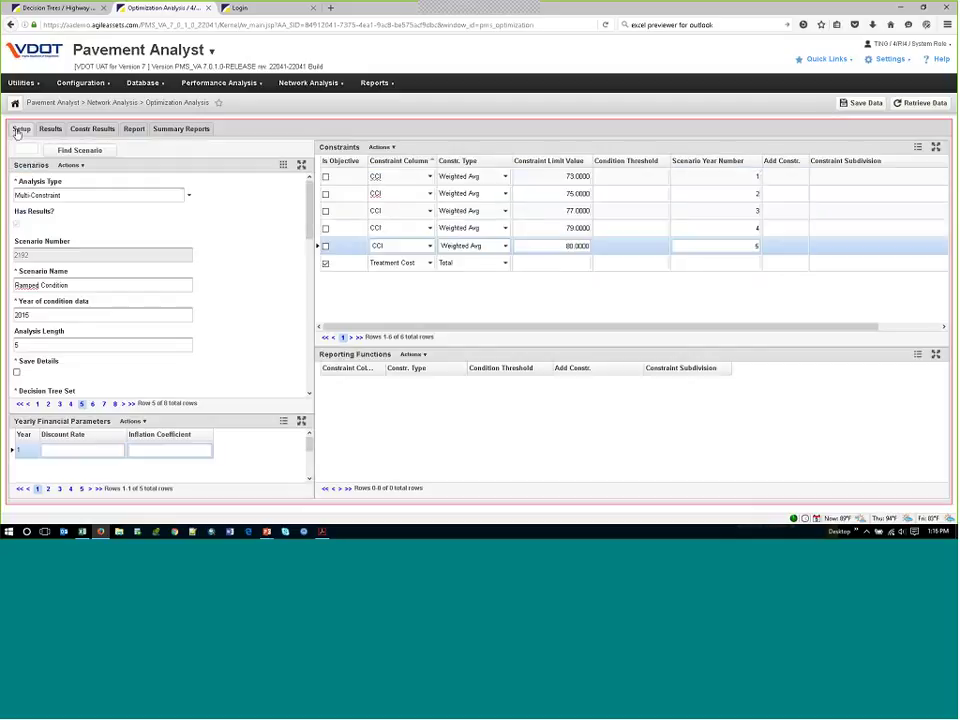
left_click(93, 403)
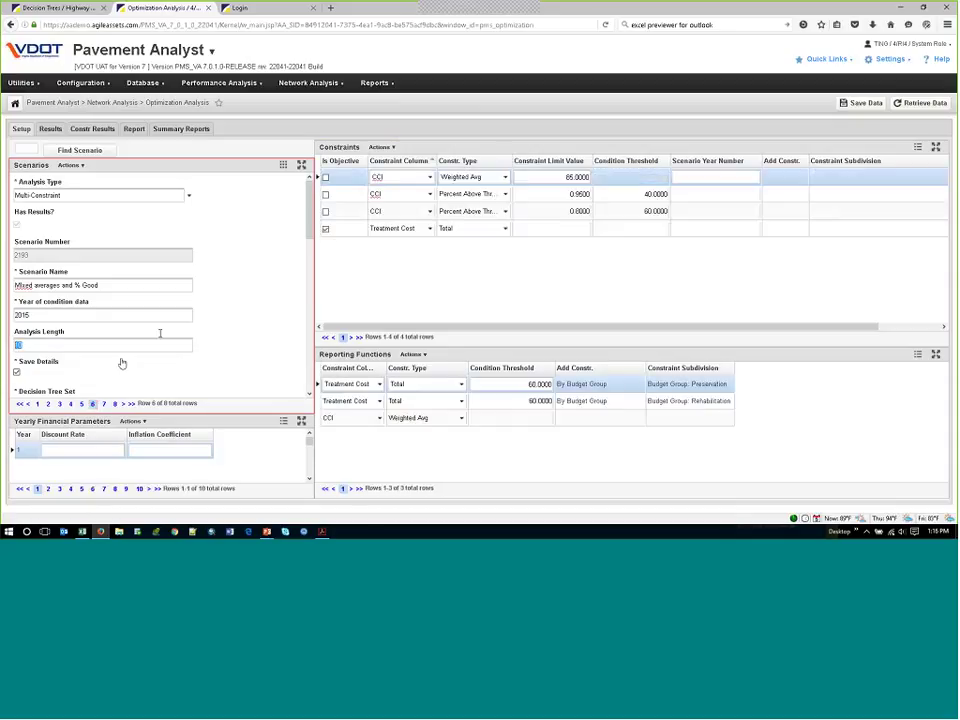
left_click(403, 228)
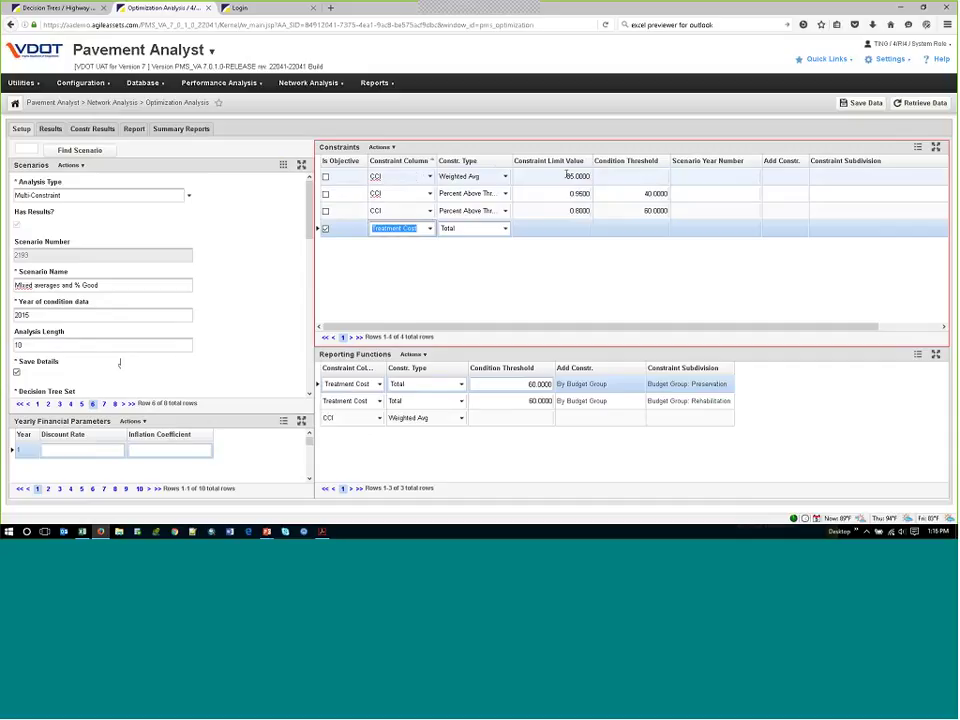
left_click(566, 175)
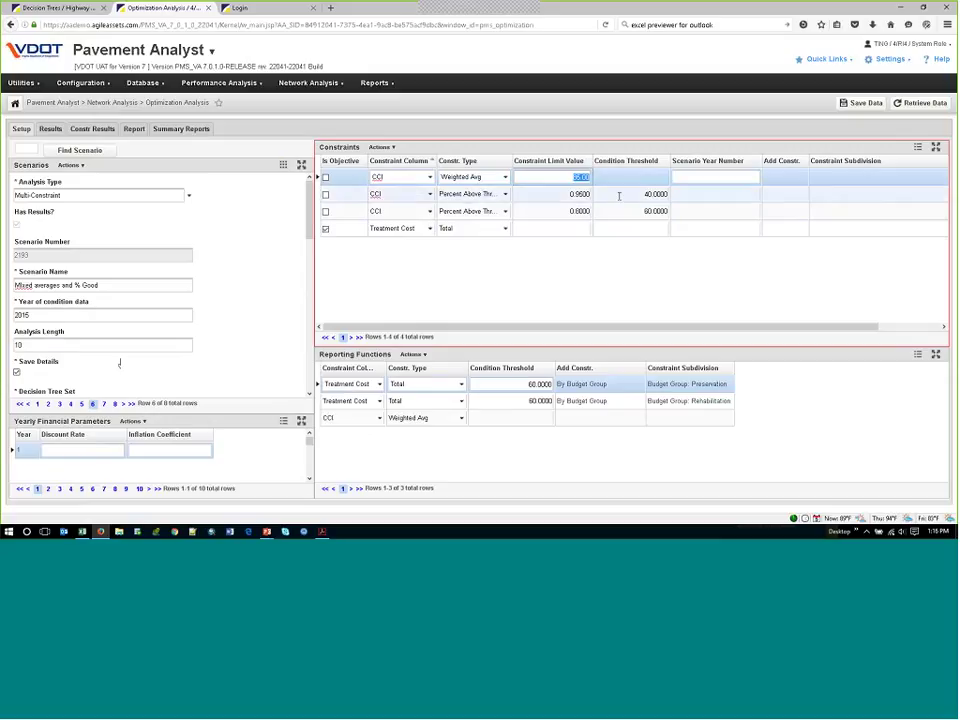
left_click(570, 194)
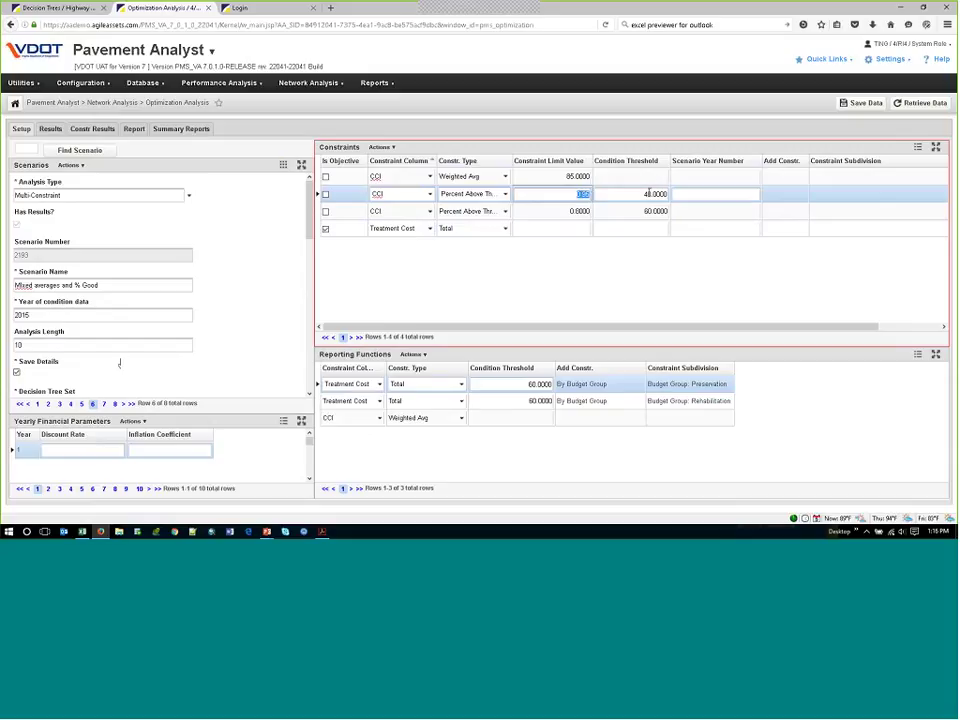
left_click(609, 210)
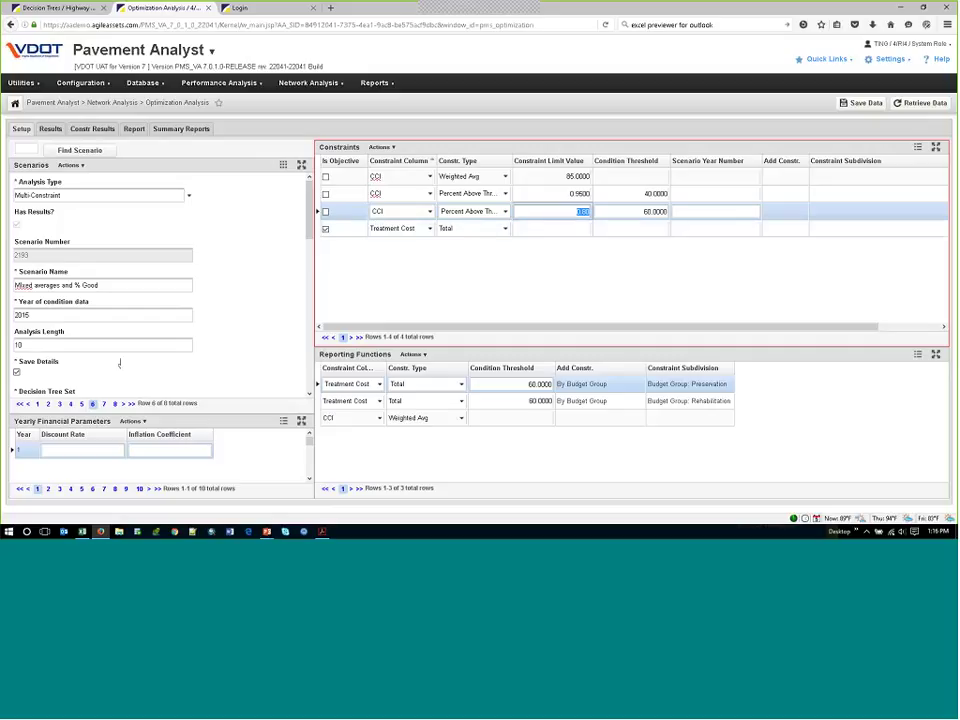
left_click(93, 128)
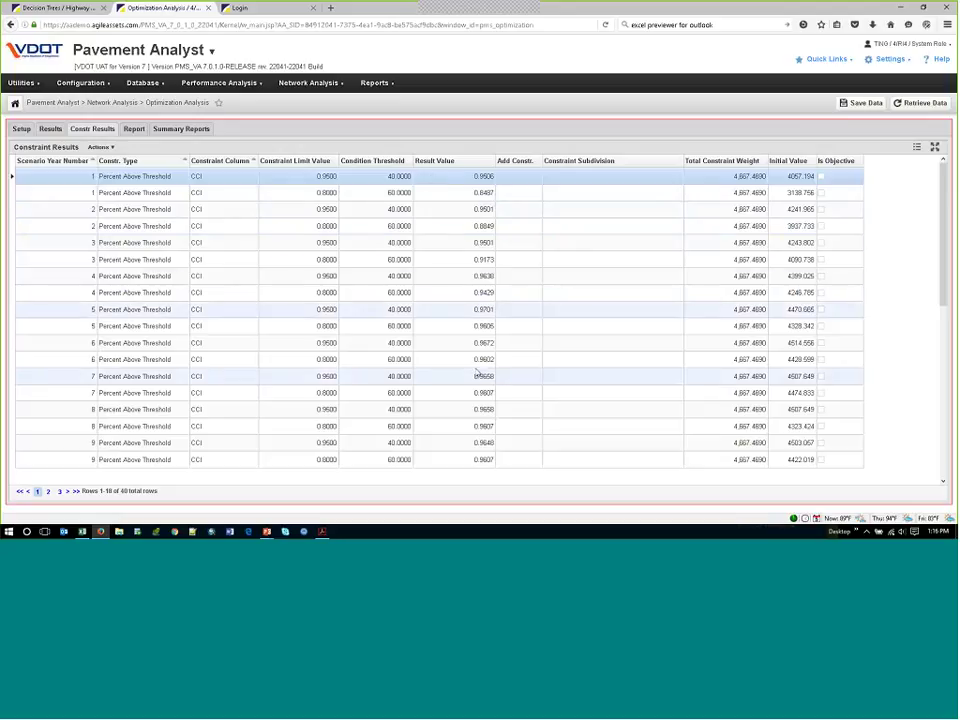
left_click(167, 134)
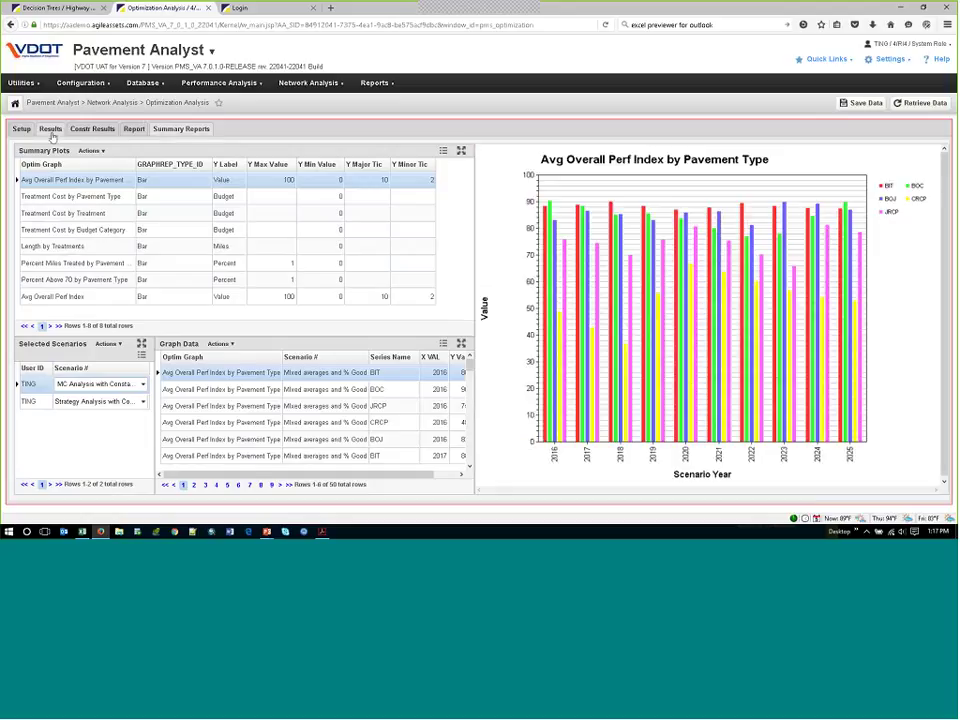
Step: Switch to the VDOT Detailed Pavement Data Report in Adobe Acrobat Reader and examine its input limits and pavement summary tables
left_click(21, 129)
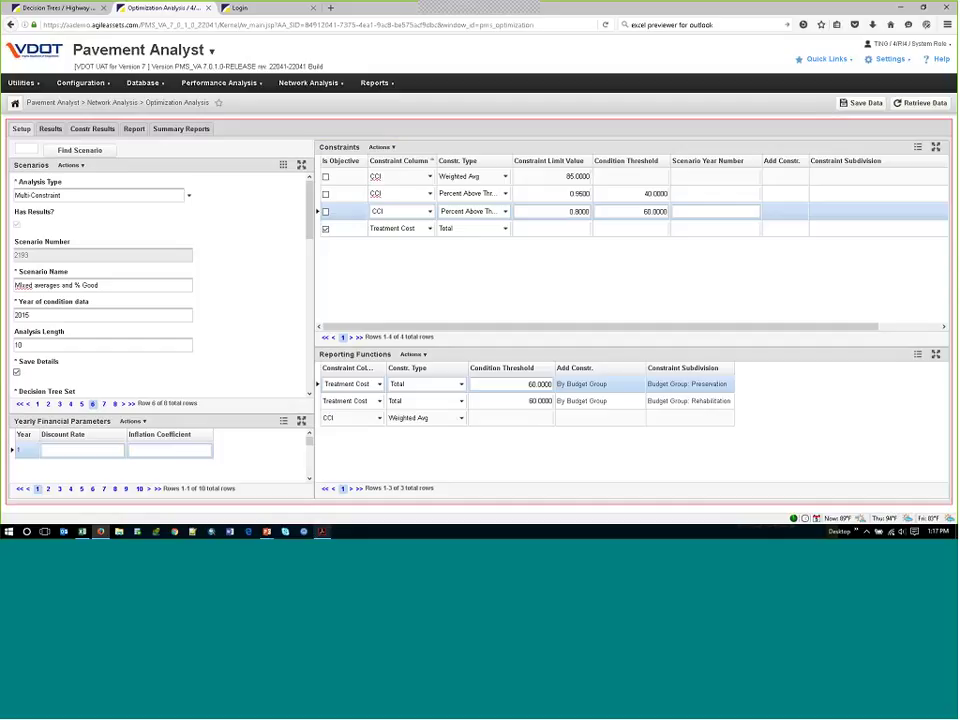
left_click(375, 83)
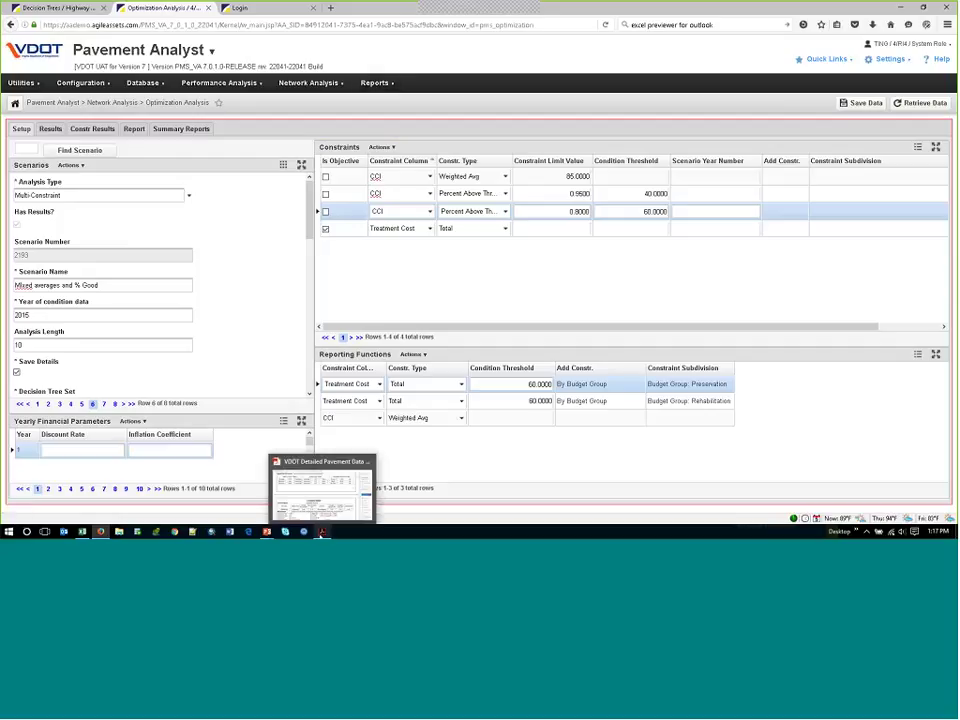
left_click(322, 533)
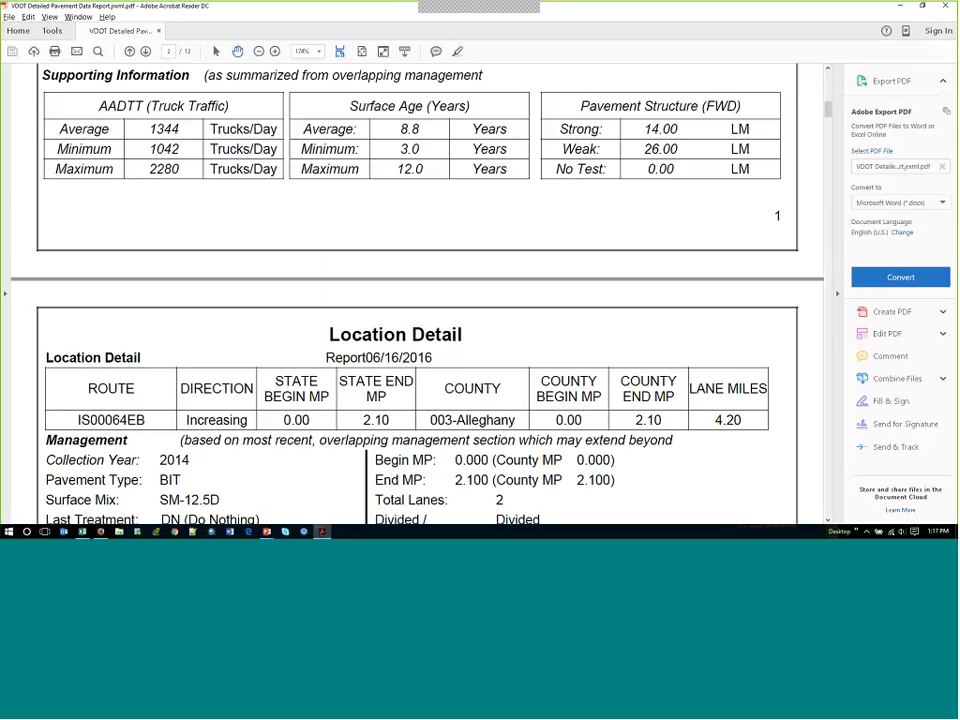
scroll(340, 348, "up", 5)
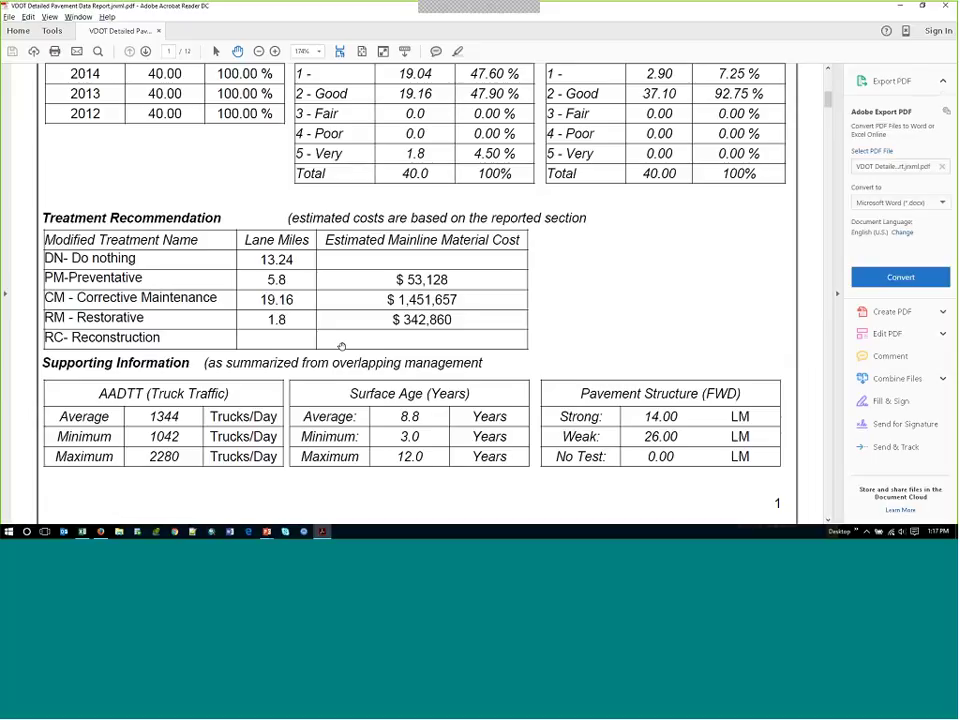
scroll(341, 347, "up", 10)
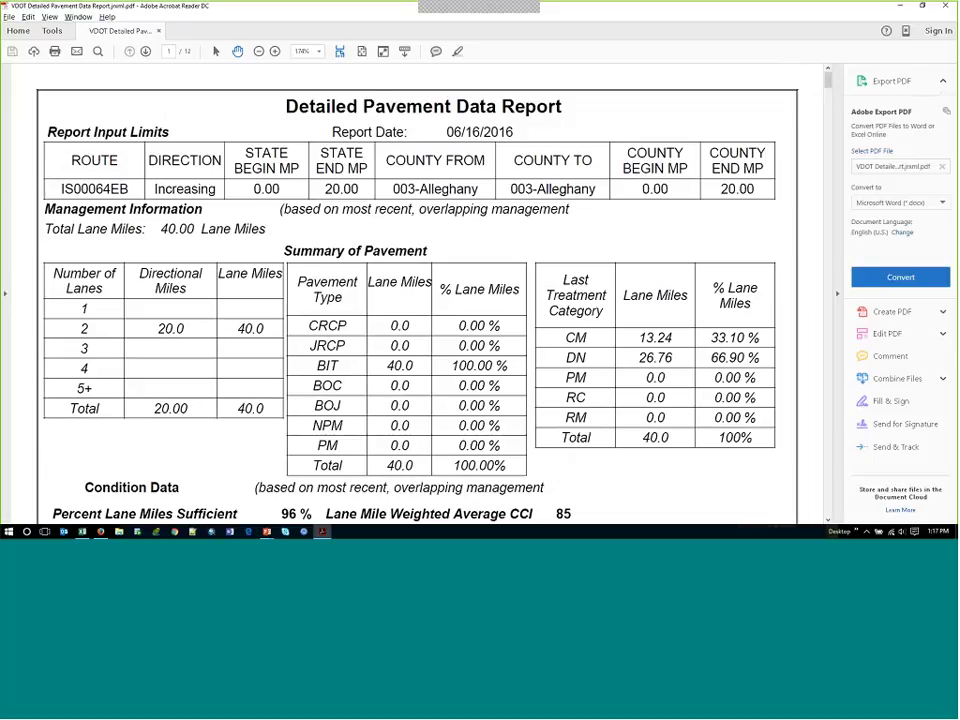
scroll(481, 205, "down", 1)
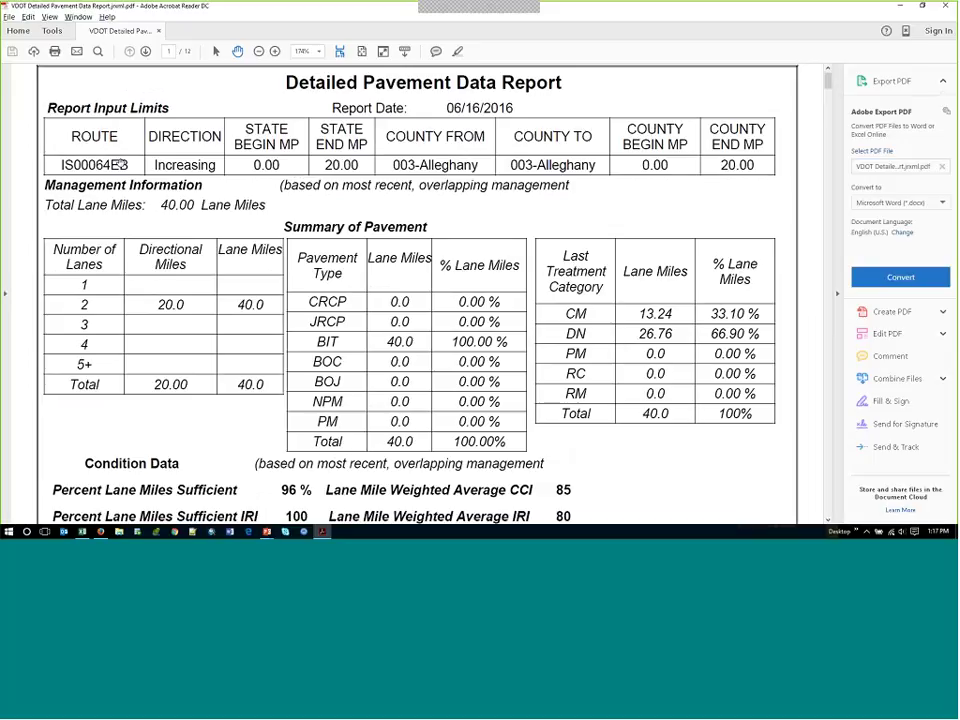
scroll(213, 207, "down", 1)
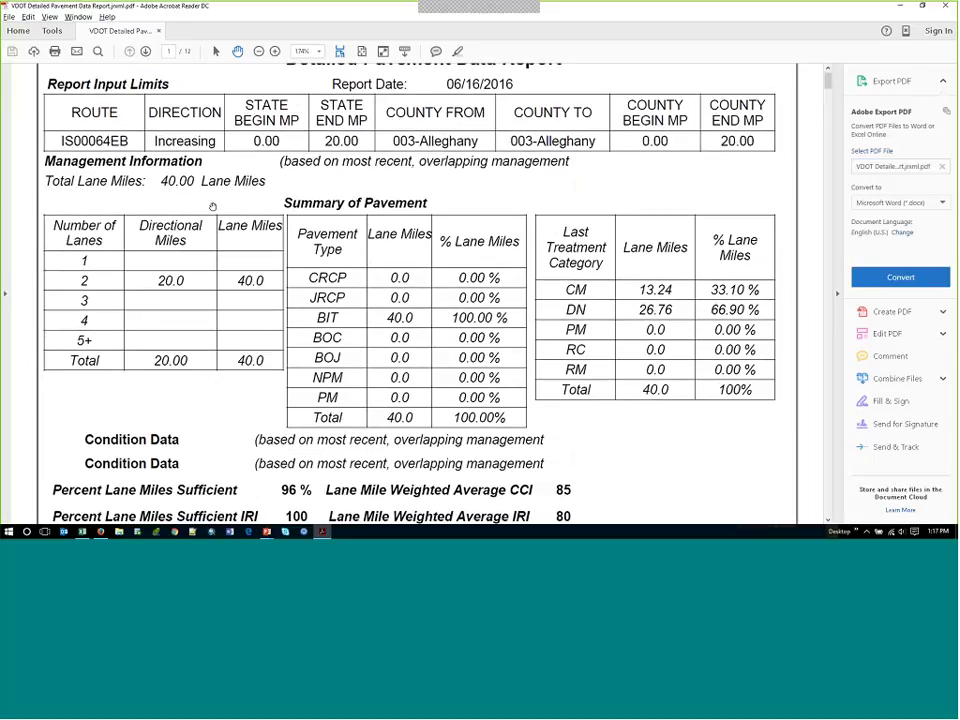
scroll(213, 206, "down", 1)
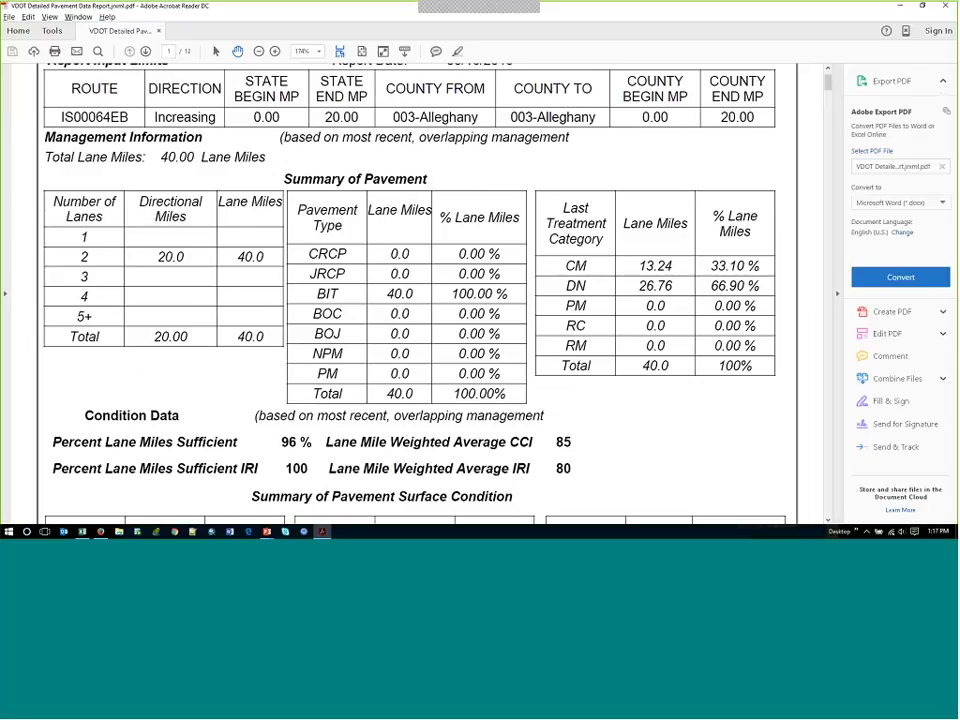
scroll(408, 340, "down", 3)
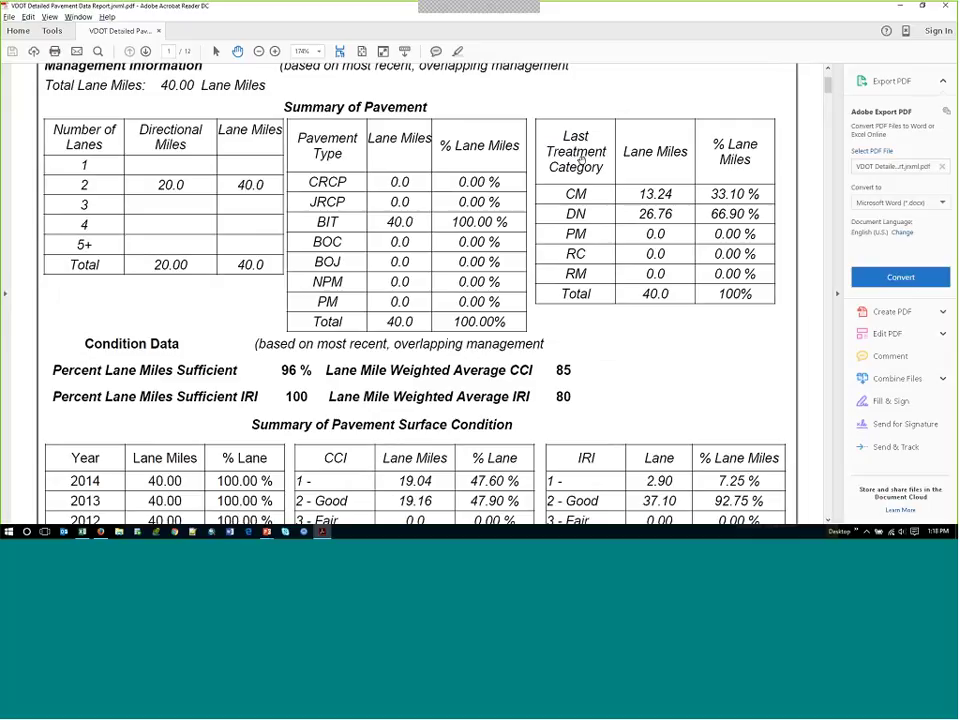
Step: Examine the report's condition data, surface condition summary, treatment recommendations and supporting traffic, age and structure information
scroll(580, 158, "down", 5)
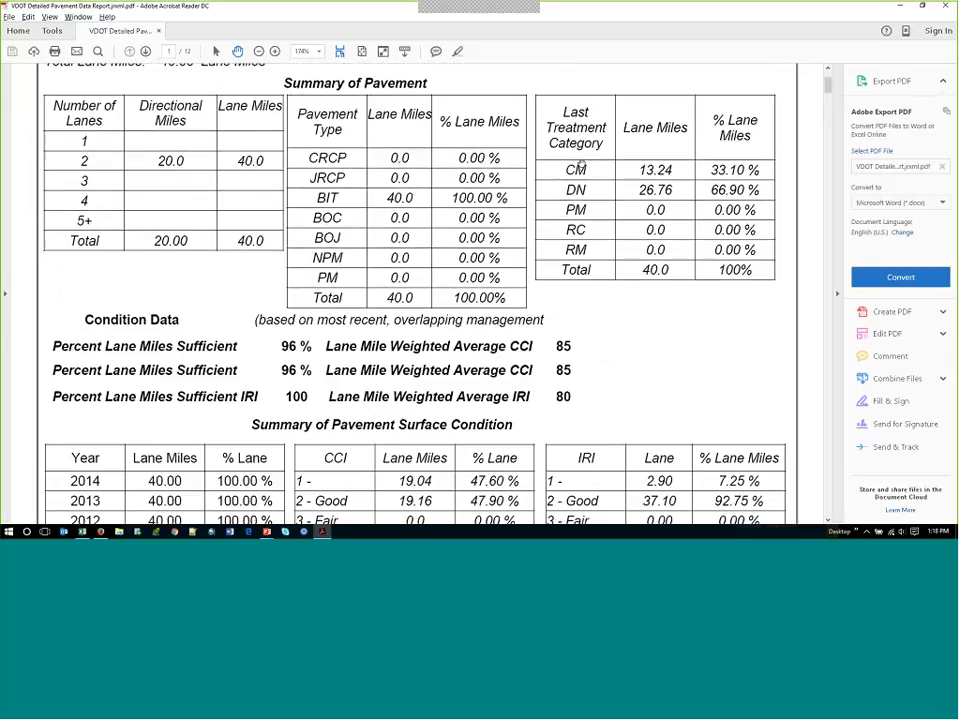
scroll(564, 248, "down", 2)
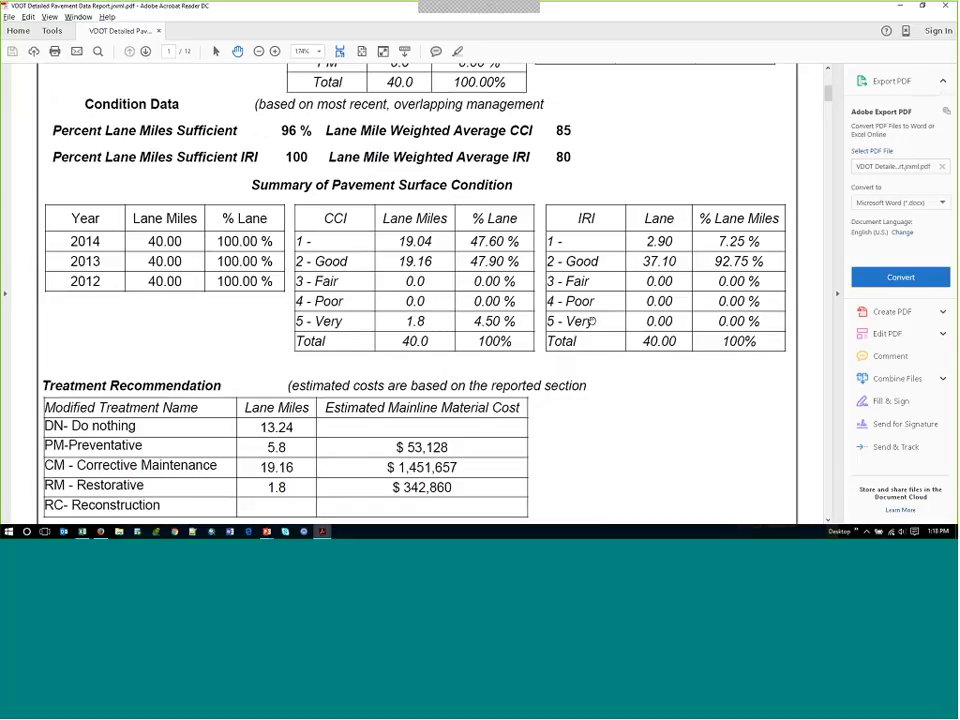
scroll(591, 321, "down", 4)
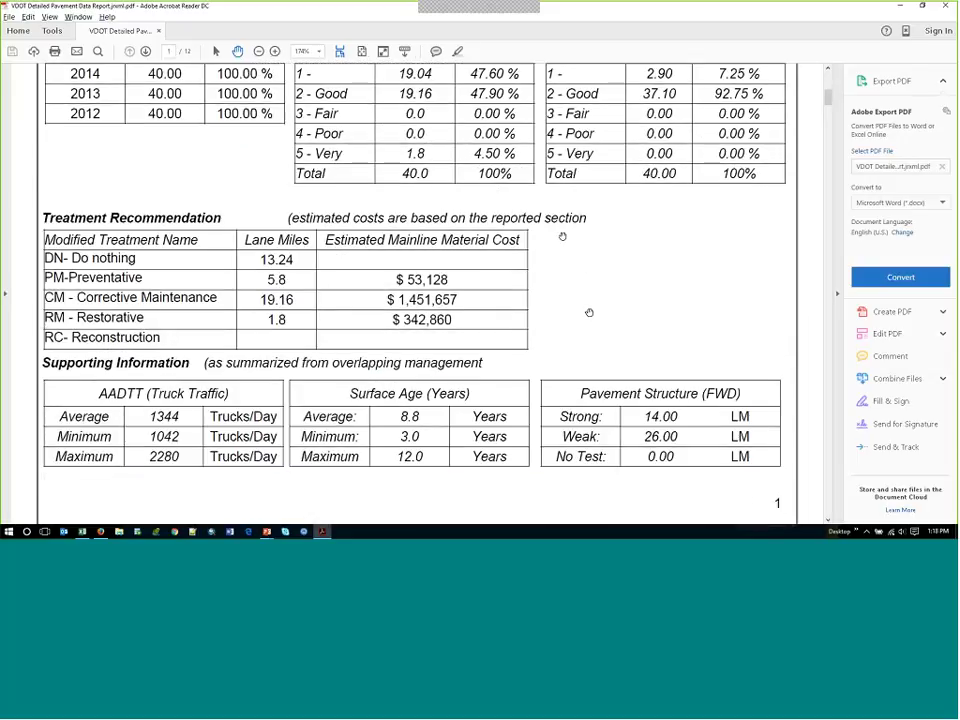
scroll(464, 245, "down", 1)
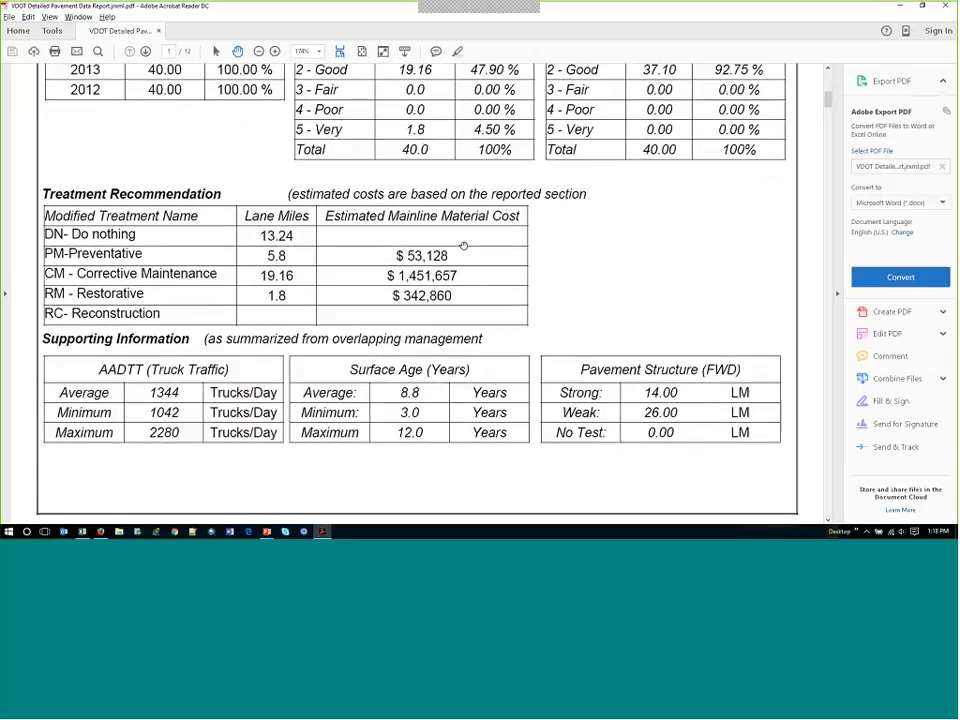
scroll(464, 245, "down", 3)
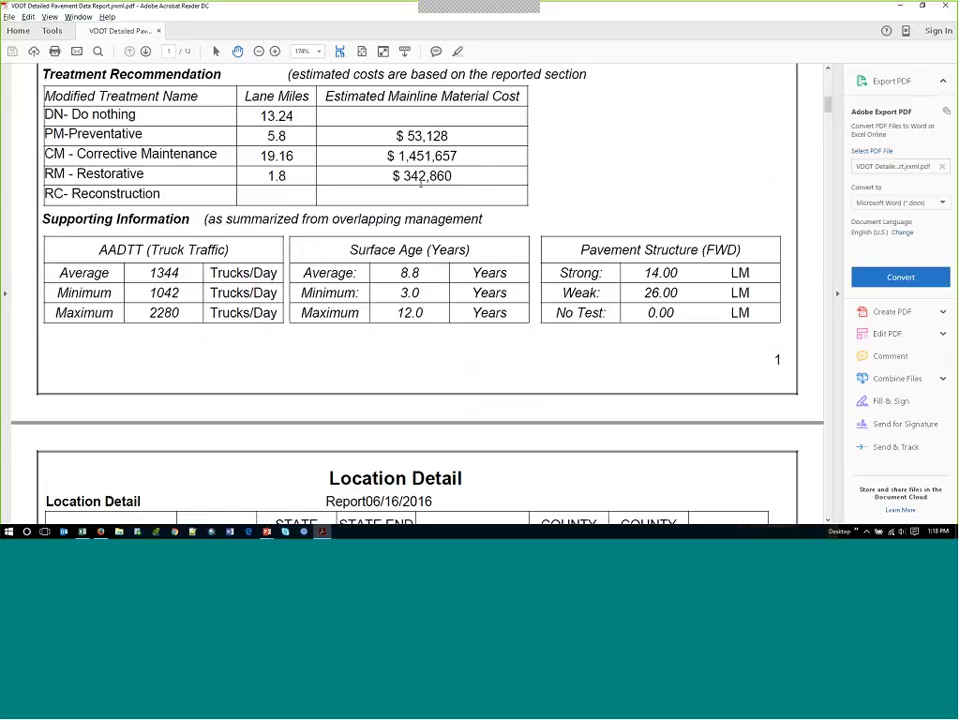
scroll(420, 182, "down", 7)
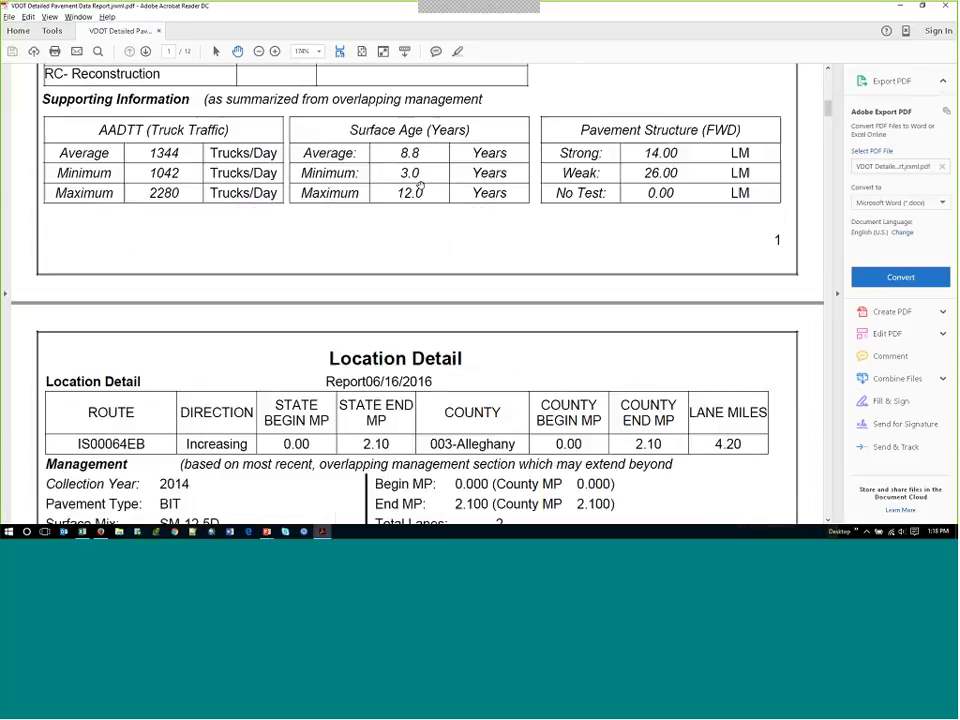
scroll(326, 220, "up", 4)
Step: Examine the first Location Detail page's management information, 2014 condition data, treatment recommendation and ten-year performance history
scroll(367, 348, "down", 2)
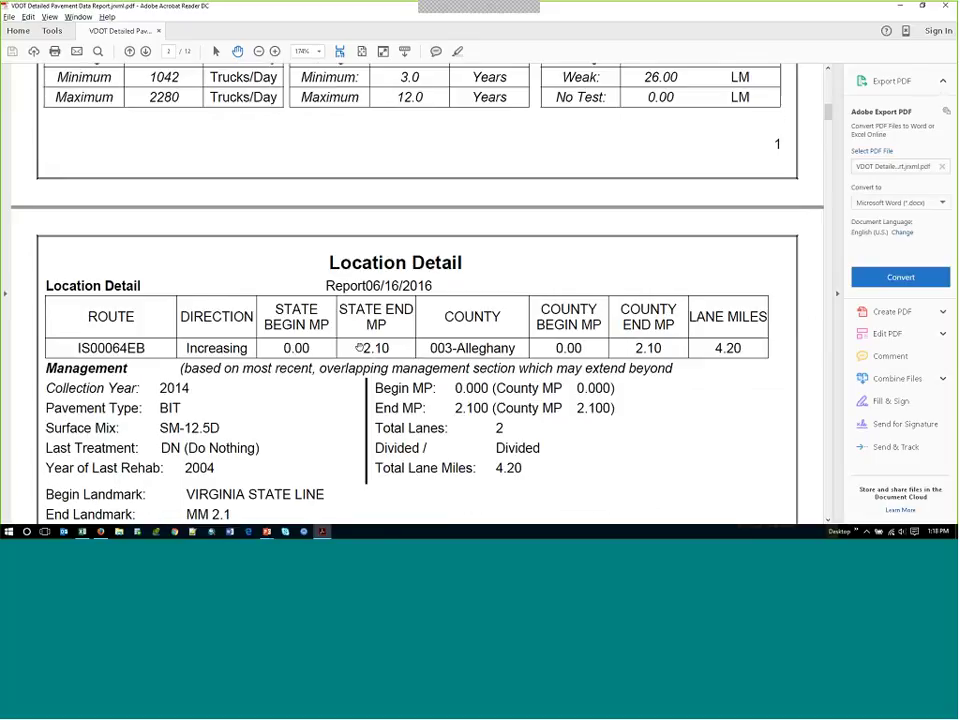
scroll(366, 348, "down", 1)
scroll(382, 349, "up", 1)
scroll(382, 349, "down", 10)
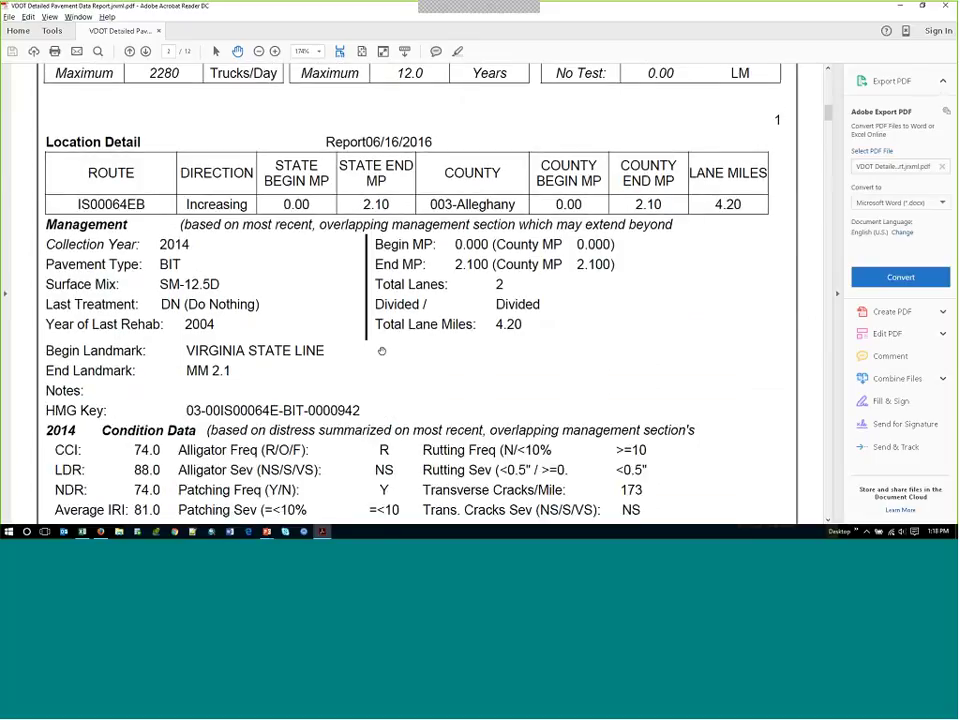
scroll(384, 338, "down", 3)
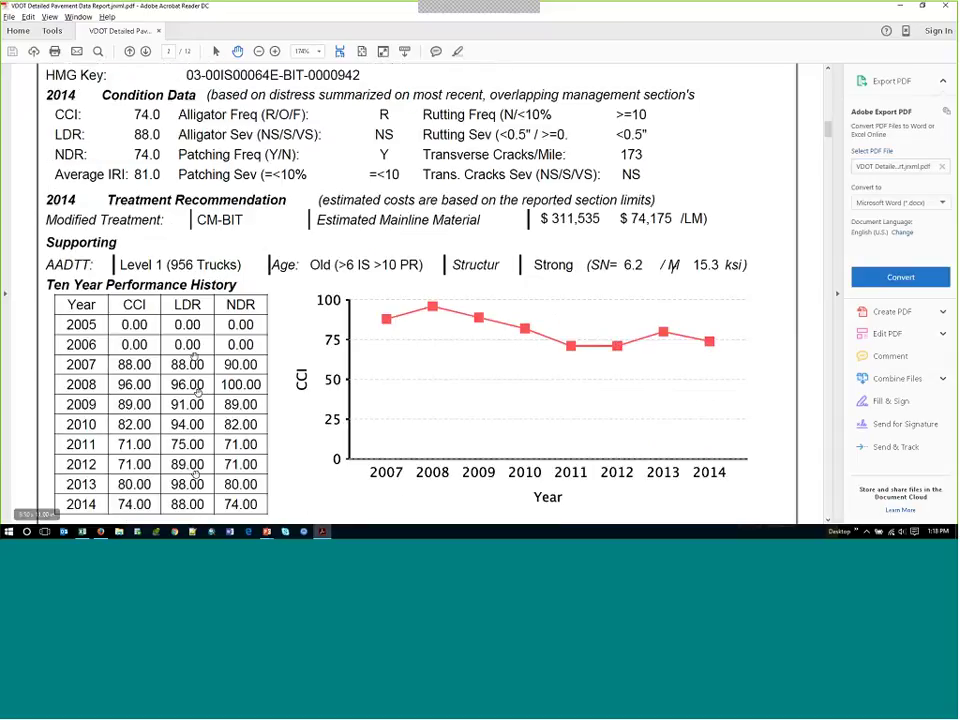
scroll(243, 405, "down", 7)
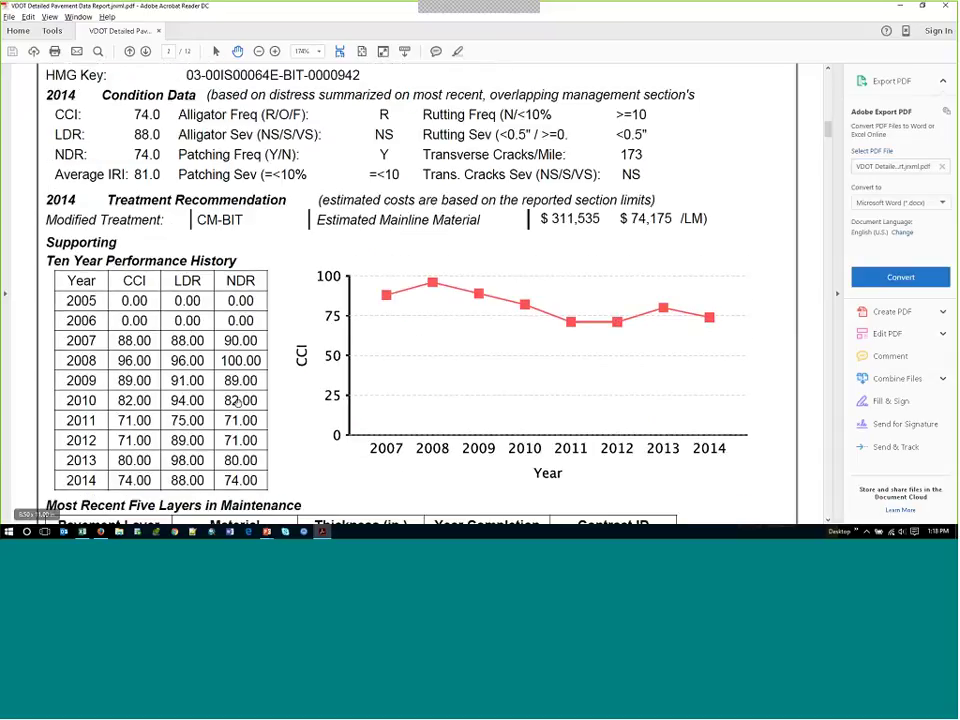
Step: Examine the most recent five pavement layers and the second Location Detail page, and close the report
scroll(243, 405, "down", 2)
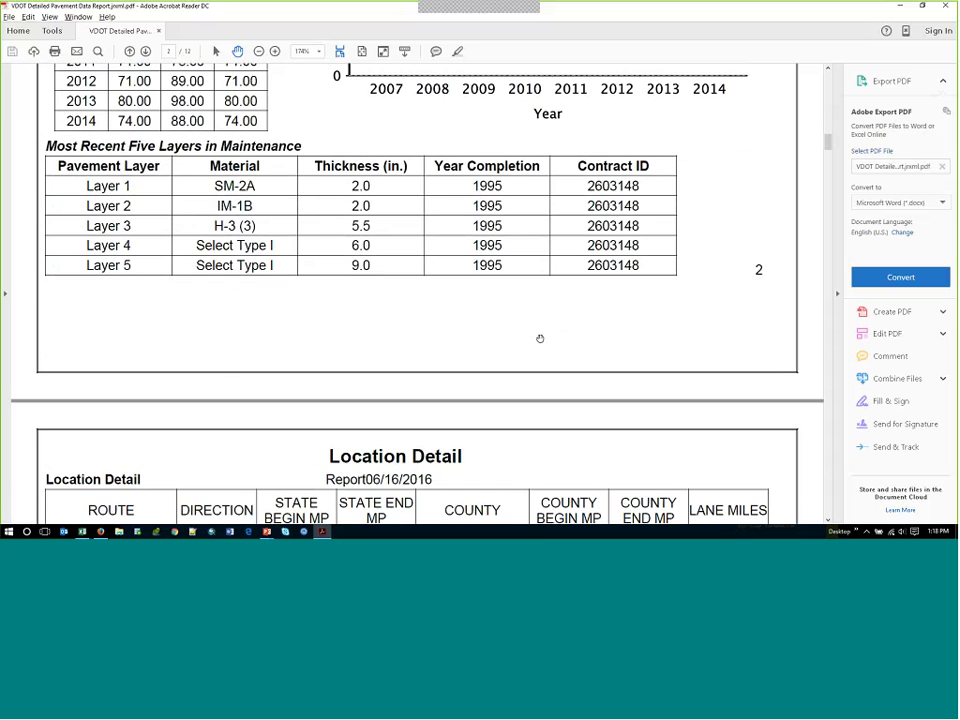
scroll(605, 313, "down", 6)
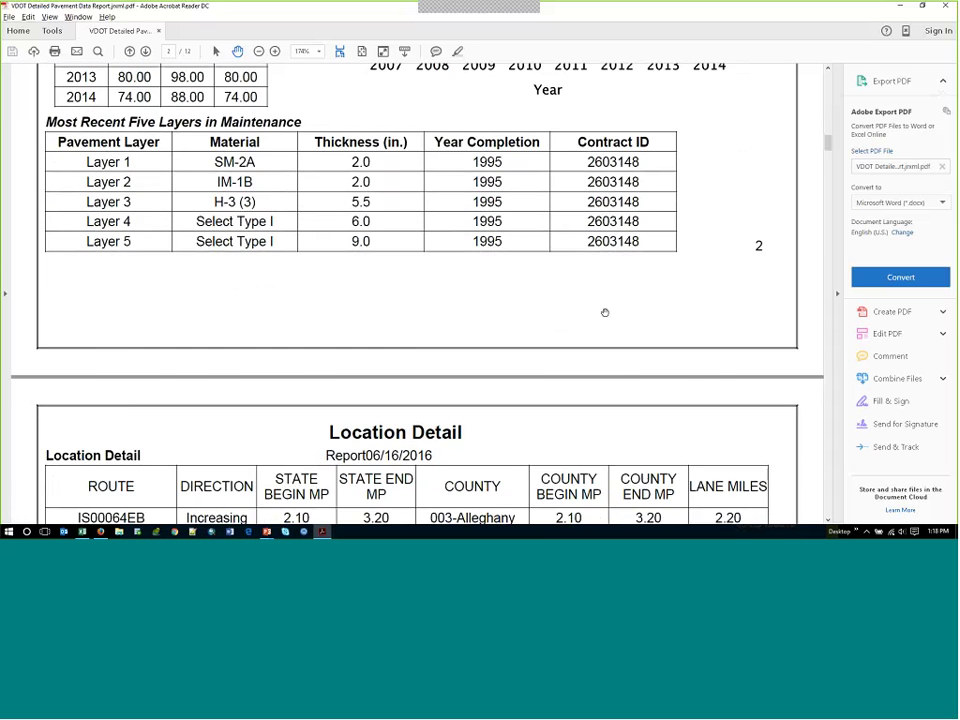
scroll(605, 313, "down", 4)
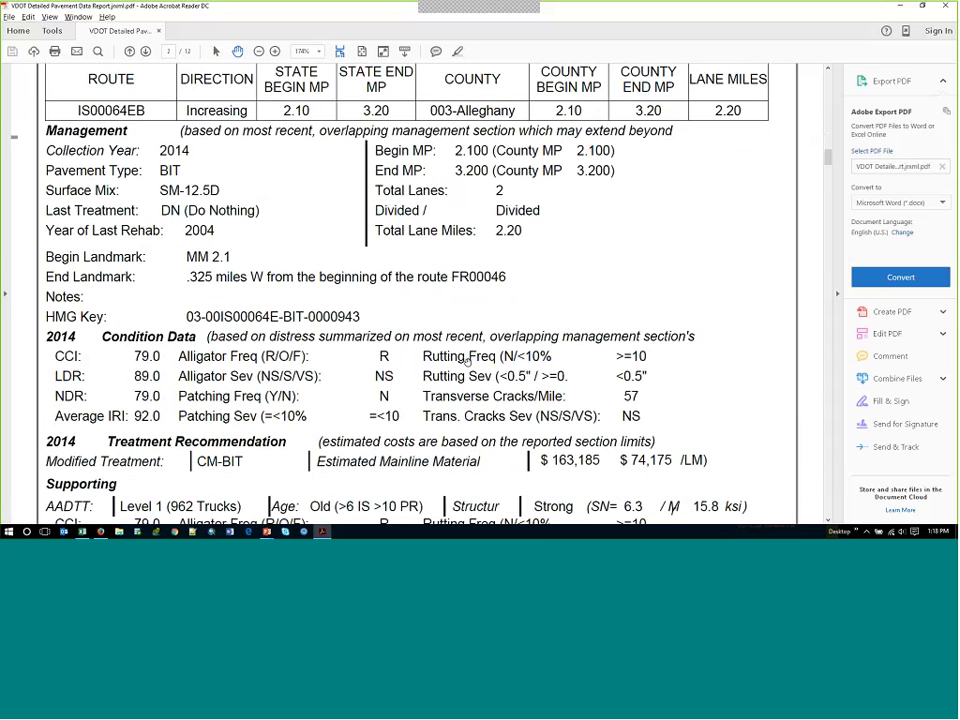
scroll(605, 313, "down", 5)
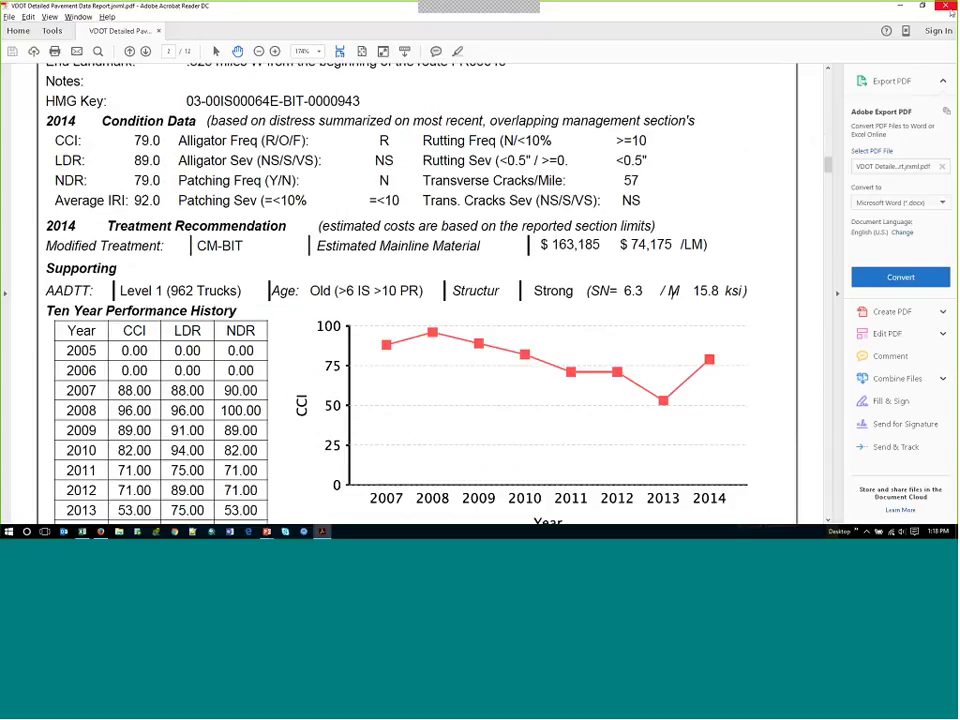
left_click(943, 6)
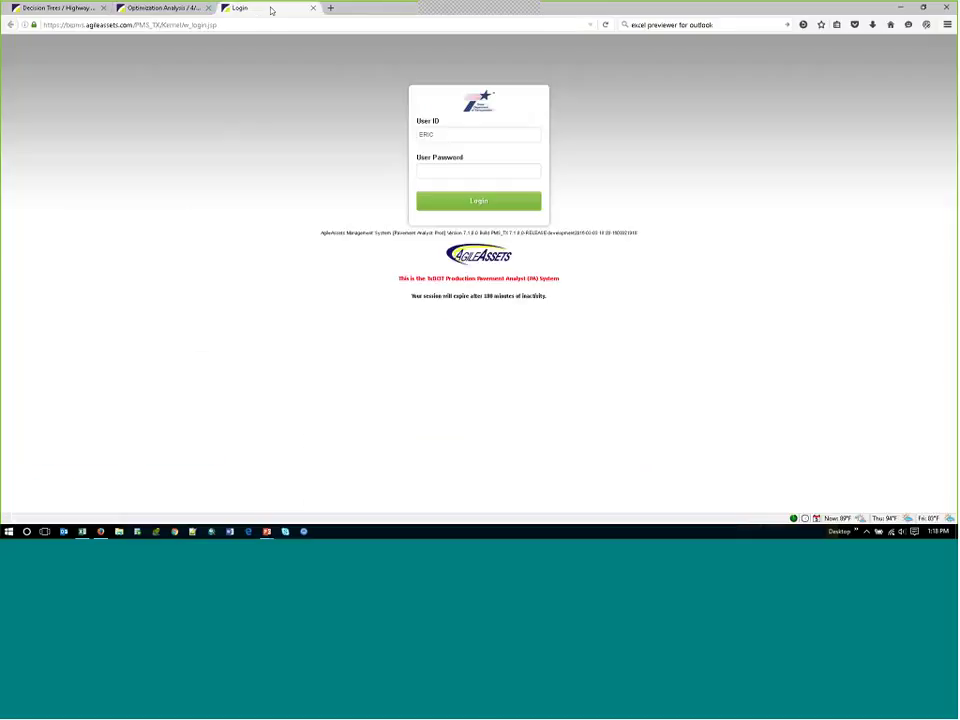
Step: Enter the account password on the TxDOT Pavement Analyst login page and log in, re-entering it if rejected
left_click(431, 174)
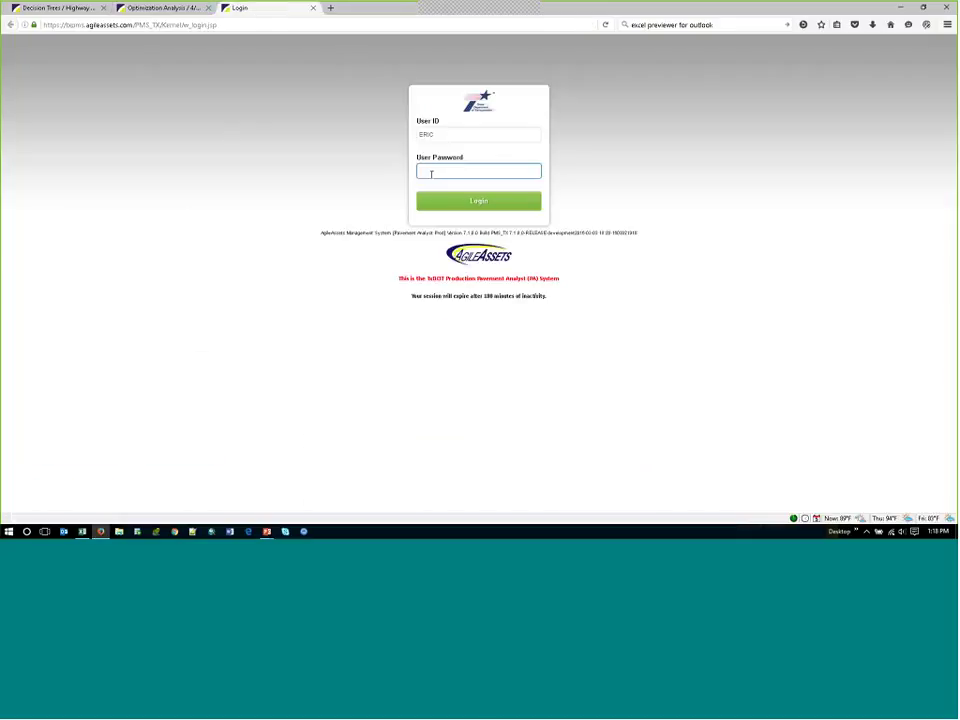
type("••••")
key("Return")
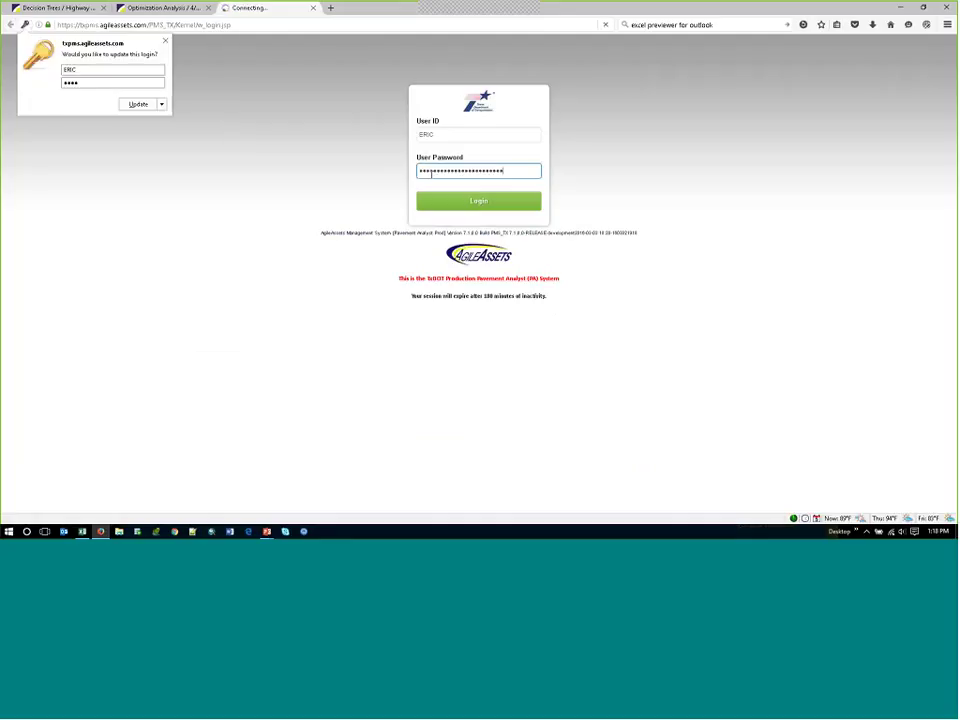
type("••••")
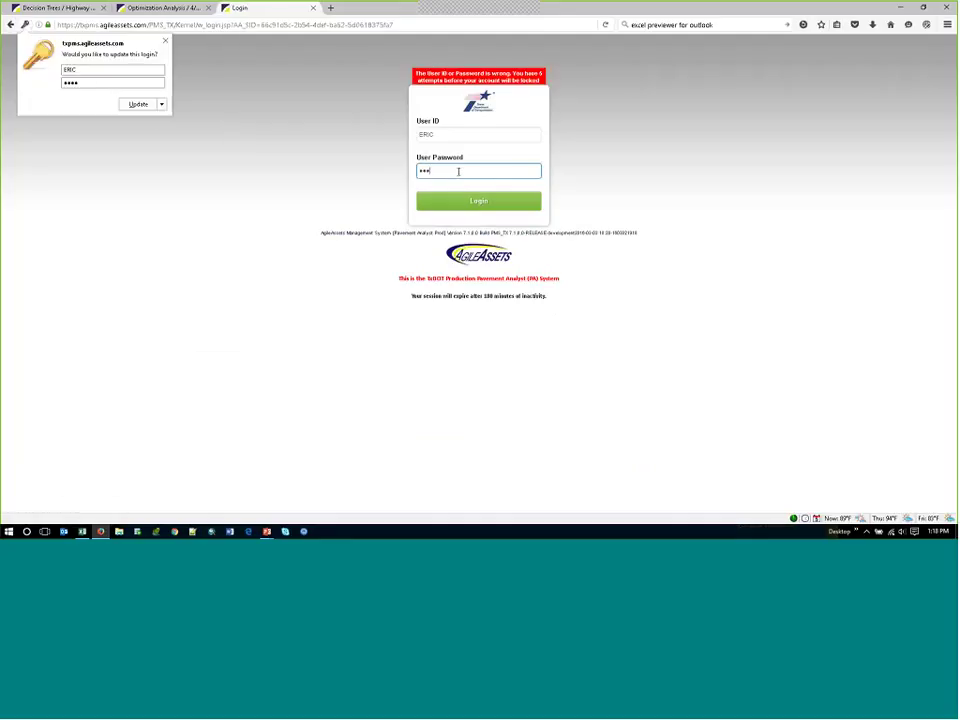
key("Return")
left_click(479, 201)
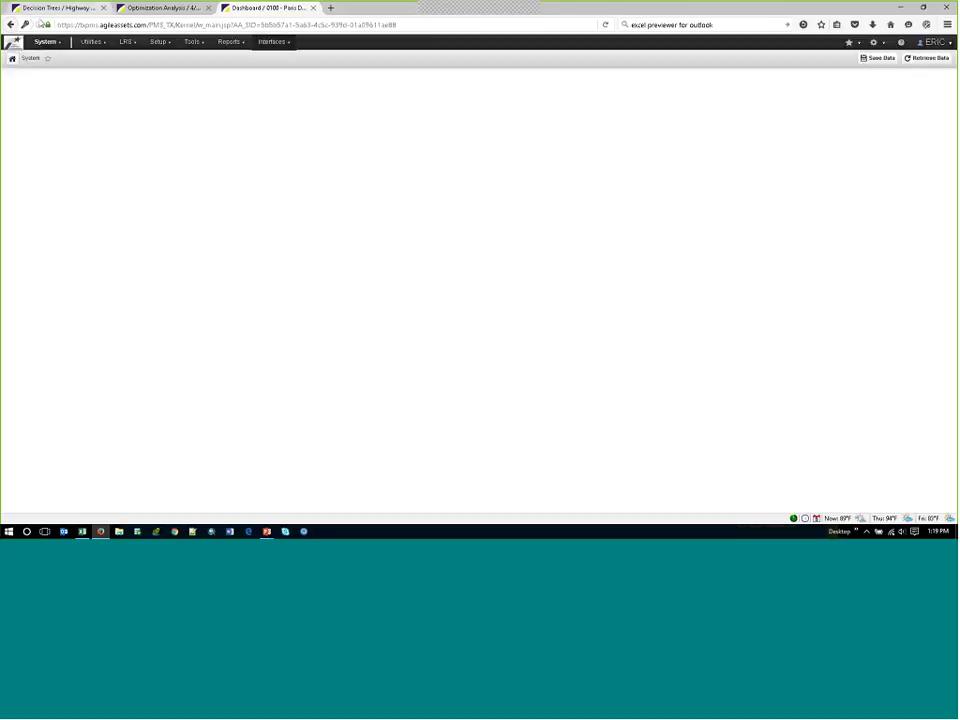
Step: Switch to the Pavement Mgmt module and open the GIS Explorer
left_click(46, 66)
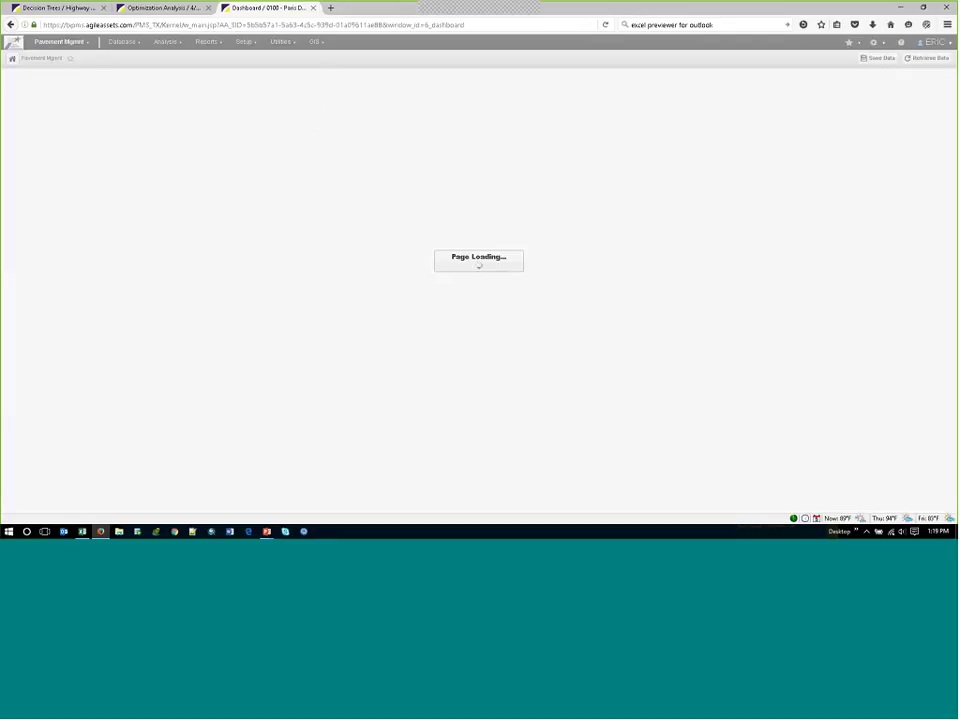
left_click(315, 41)
left_click(315, 60)
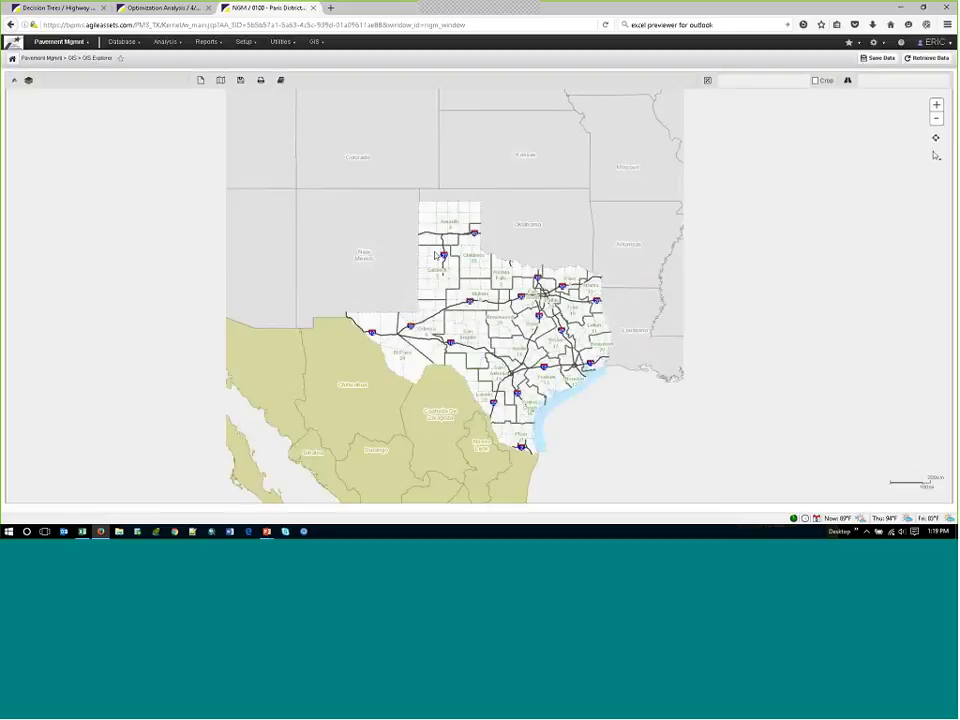
Step: Load the Paris 4YP with Conditions map from the catalog's Test folder and examine its project and condition score layers
left_click(224, 84)
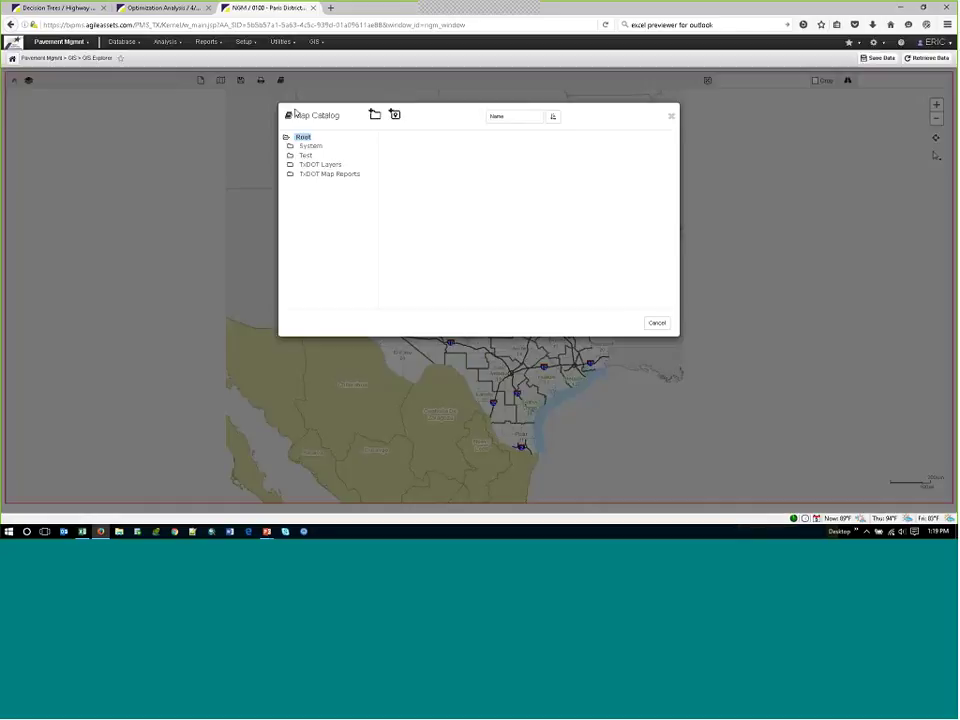
left_click(306, 155)
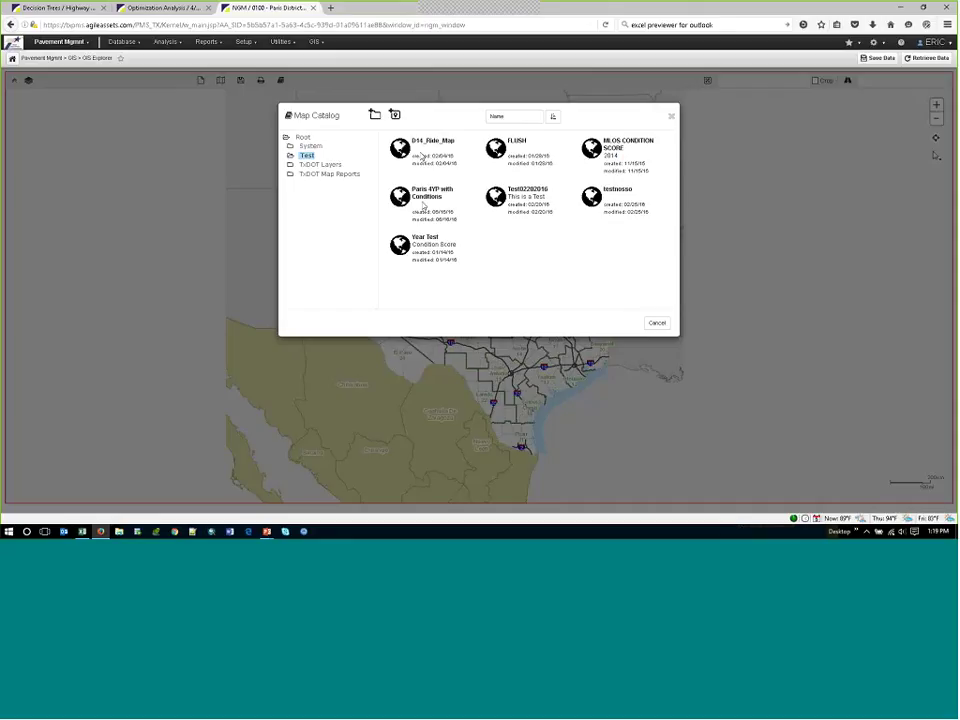
double_click(422, 202)
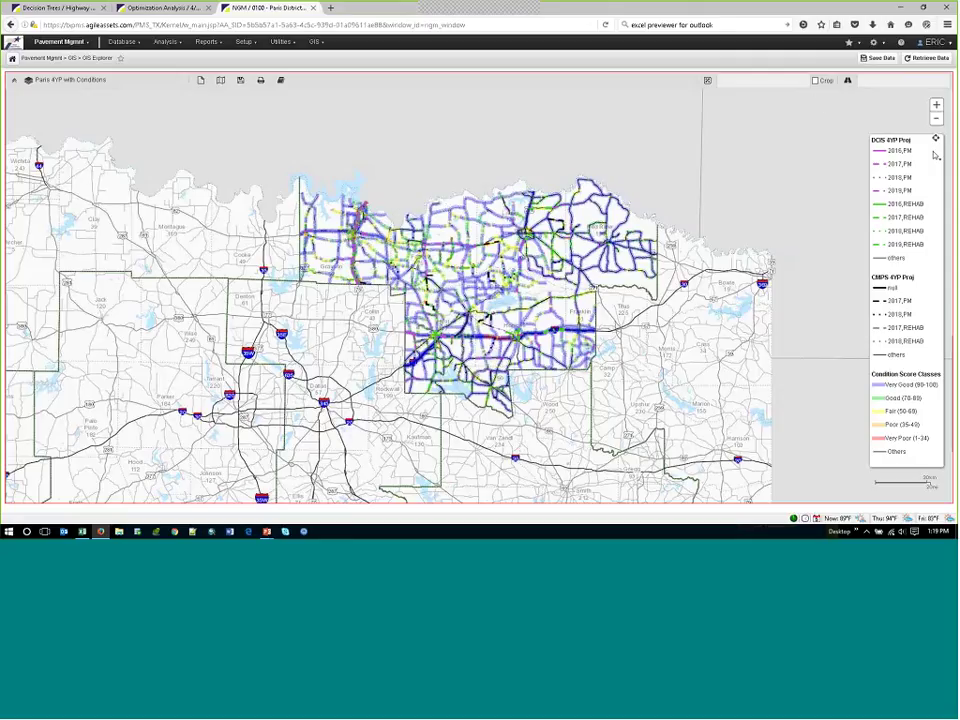
scroll(514, 253, "up", 1)
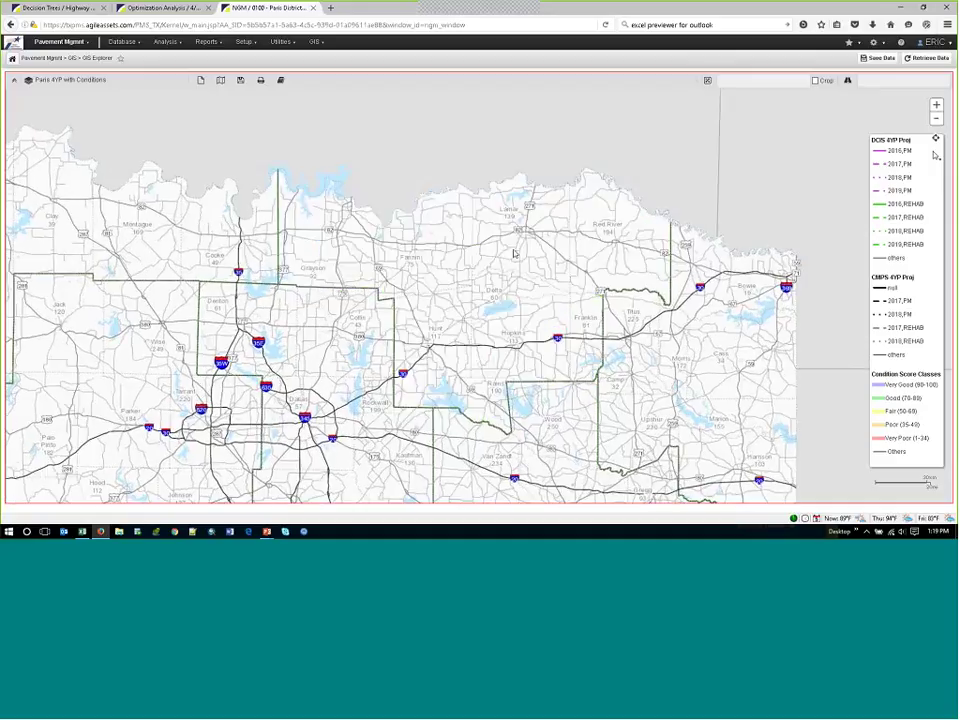
scroll(514, 253, "up", 1)
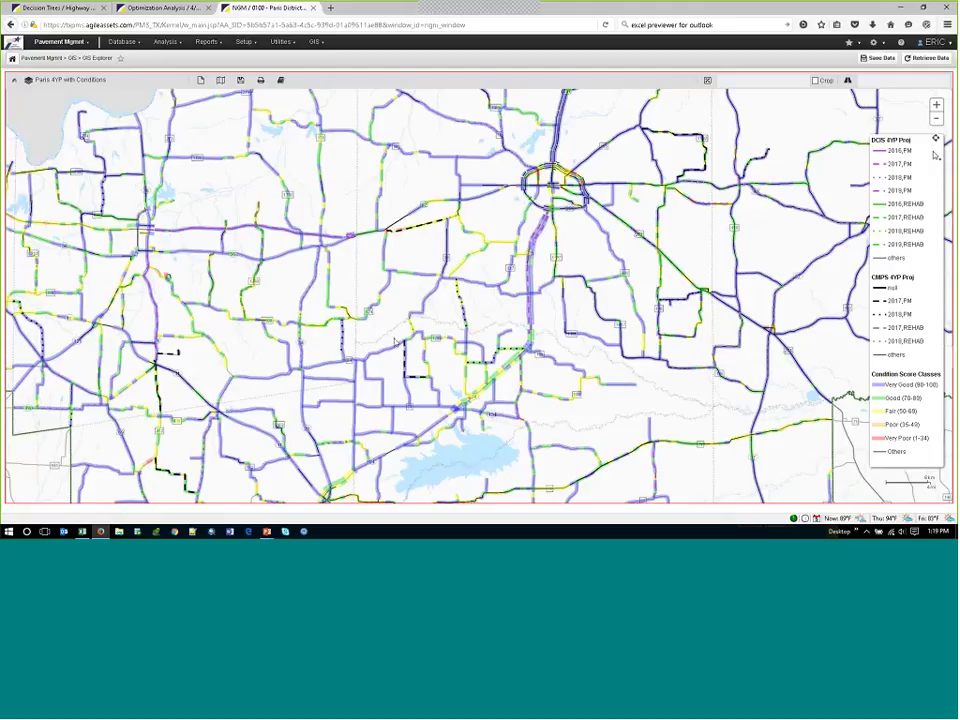
Step: Inspect the Condition Score Classes details of a Fannin County road section on the map and close them
left_click(328, 298)
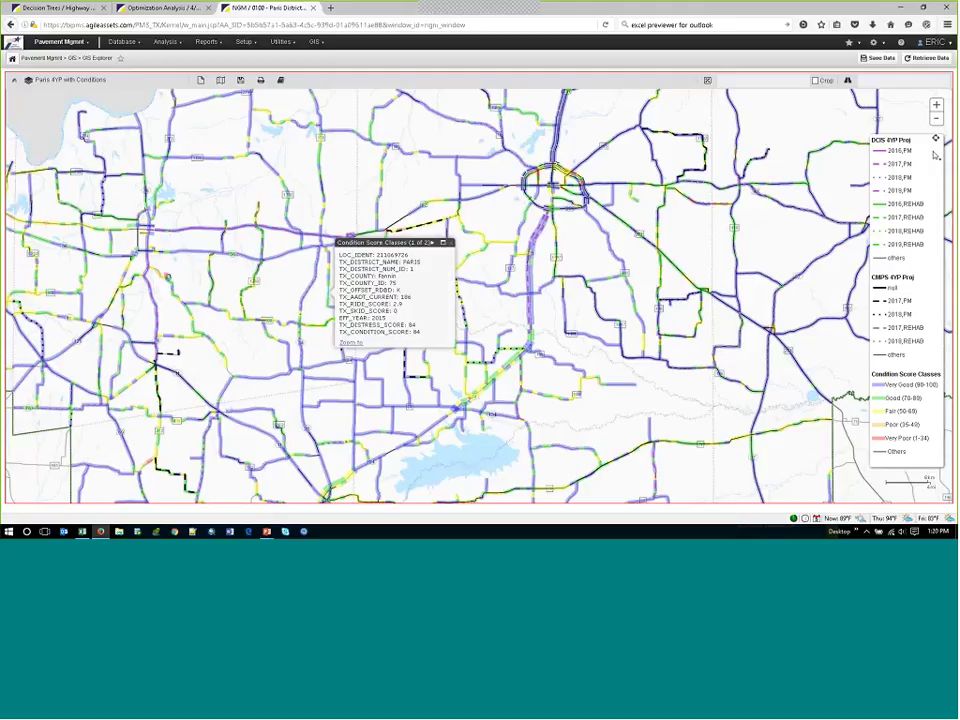
left_click(443, 242)
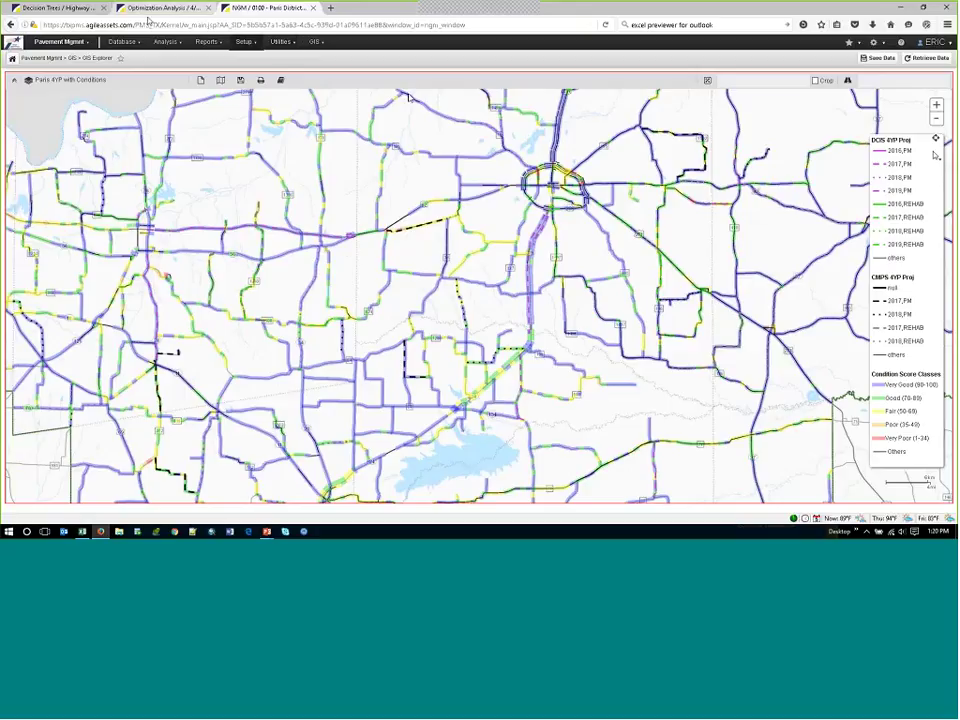
Step: Return to the VDOT Optimization Analysis and bring up the Simple Budget scenario, the first in the list
left_click(150, 8)
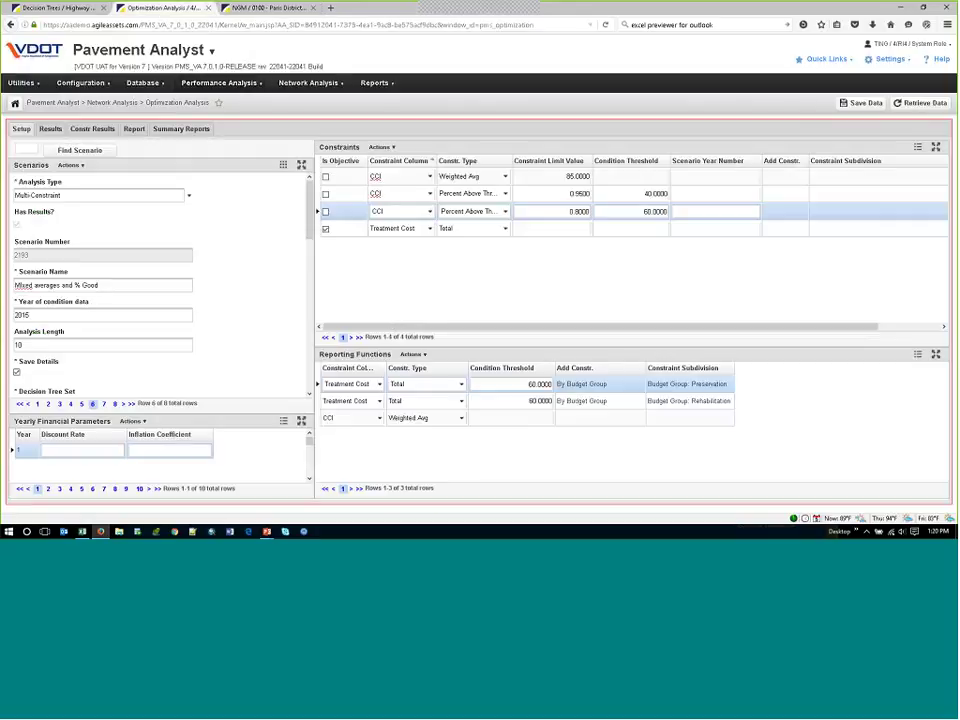
left_click(105, 404)
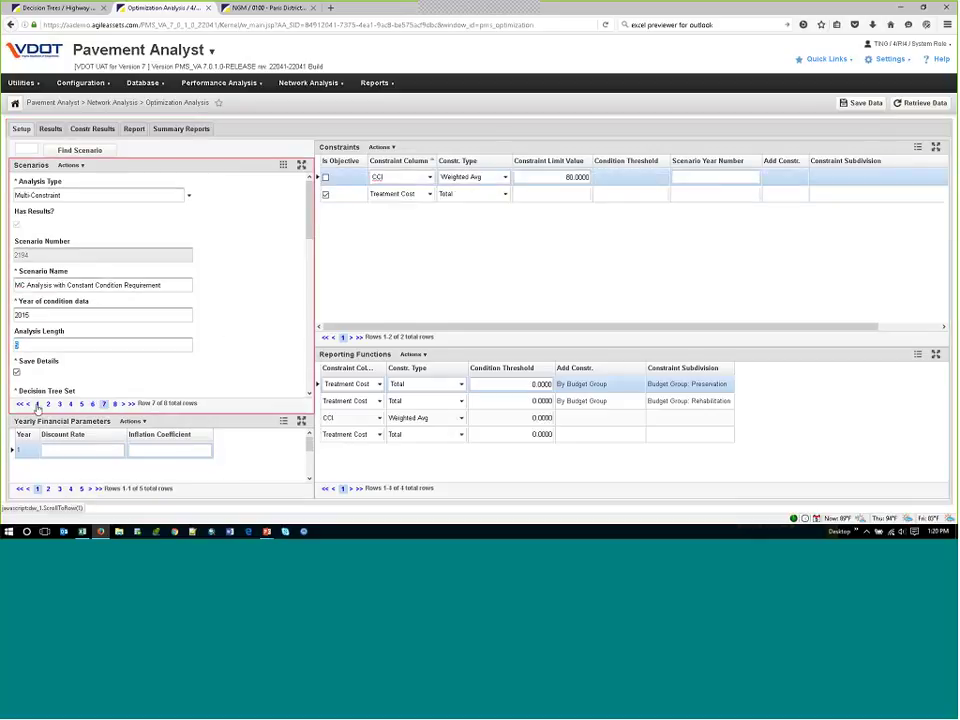
left_click(37, 404)
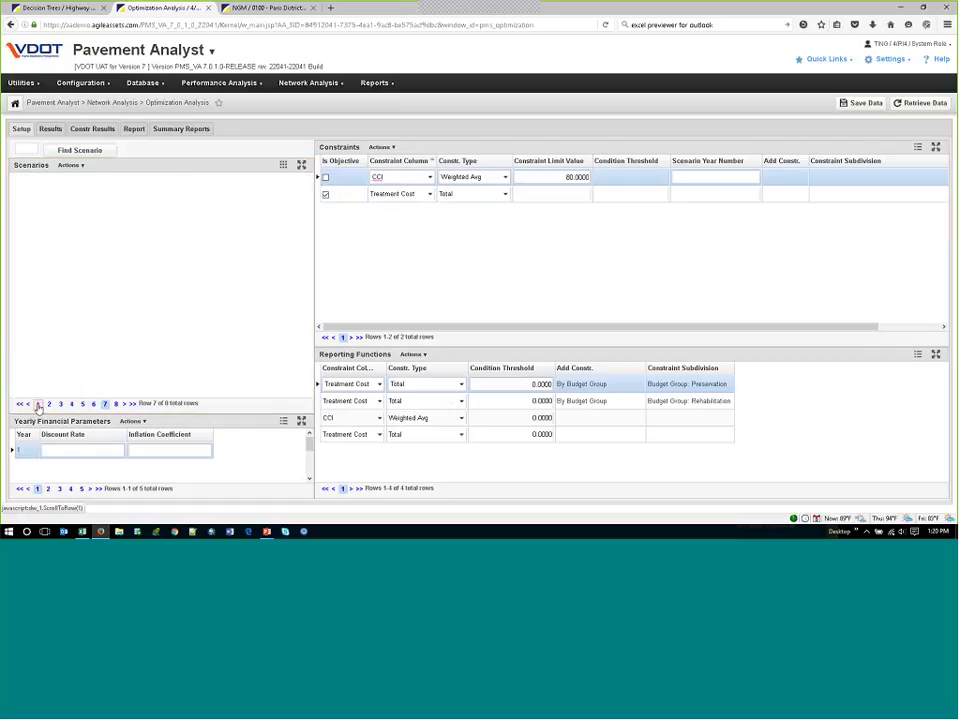
Step: Propagate the scenario's Treatment Cost constraint across all analysis years, accepting the loss of existing results
left_click(545, 194)
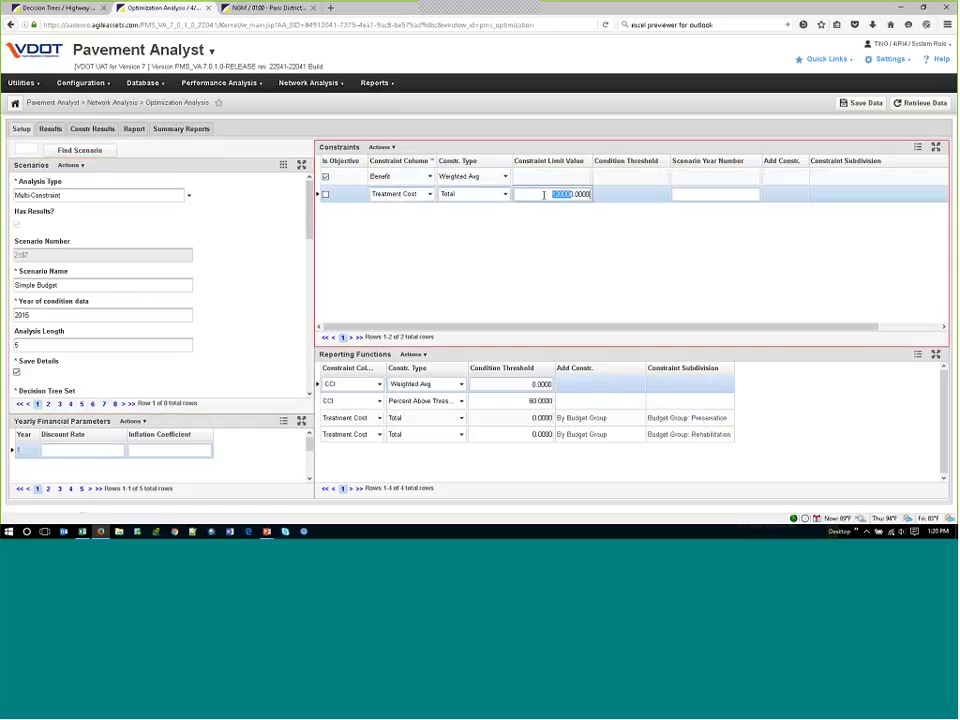
right_click(545, 195)
left_click(563, 216)
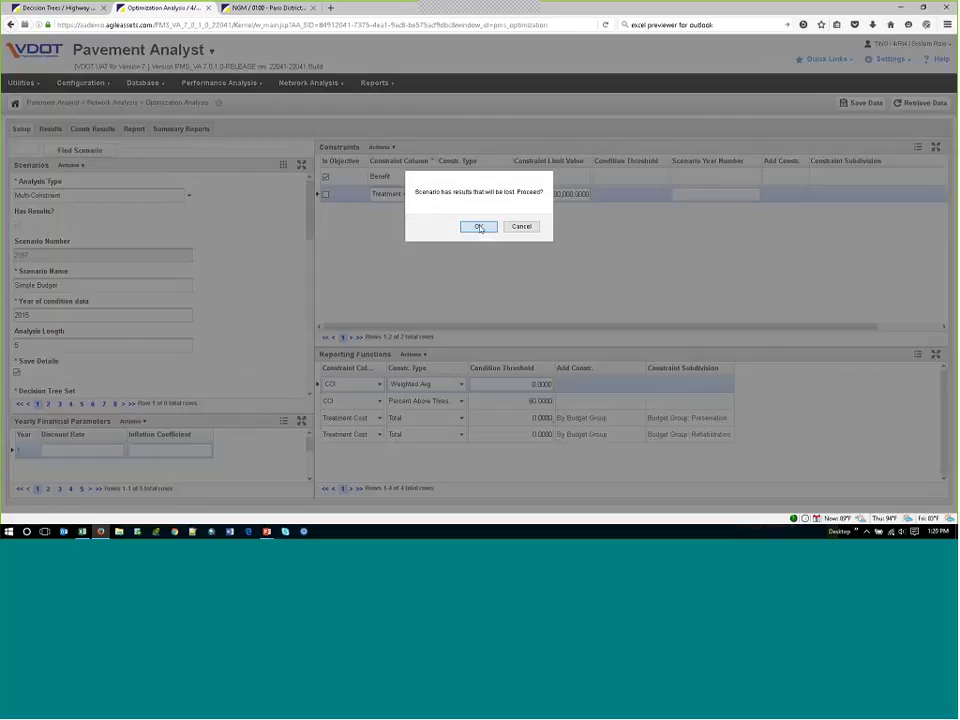
left_click(480, 225)
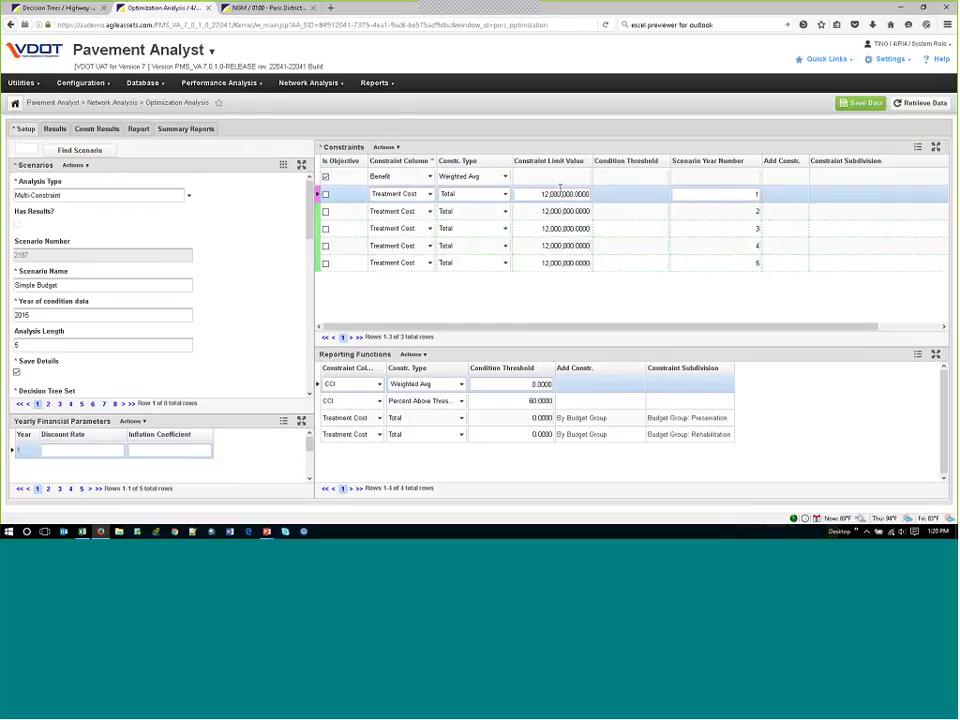
Step: Set the Treatment Cost constraint limit to 15,000,000 for scenario years 2 and 3
left_click(546, 263)
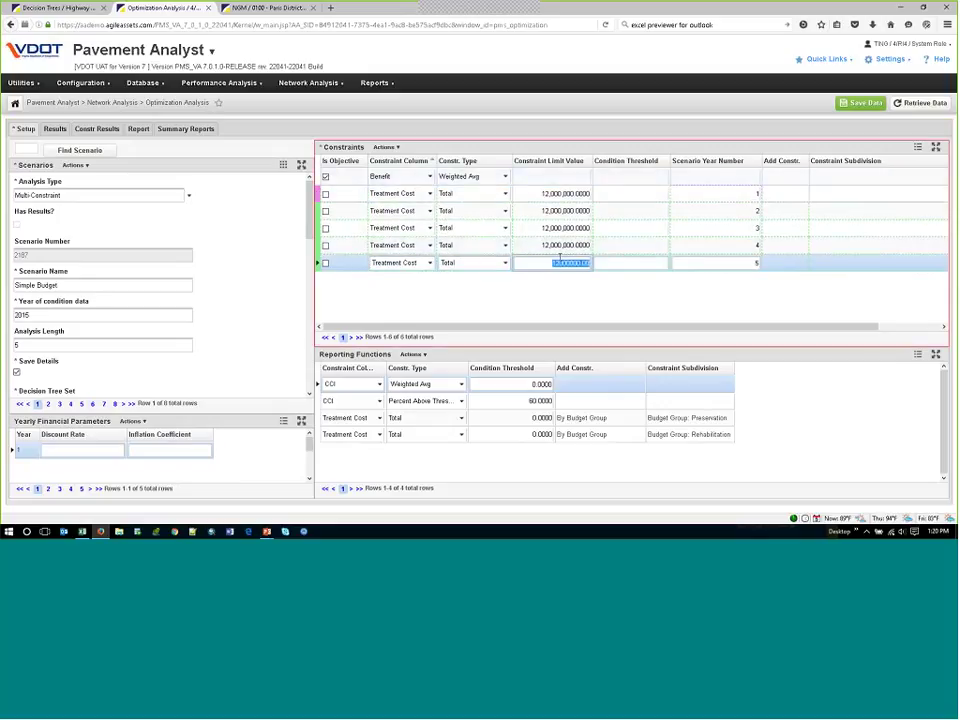
left_click(545, 212)
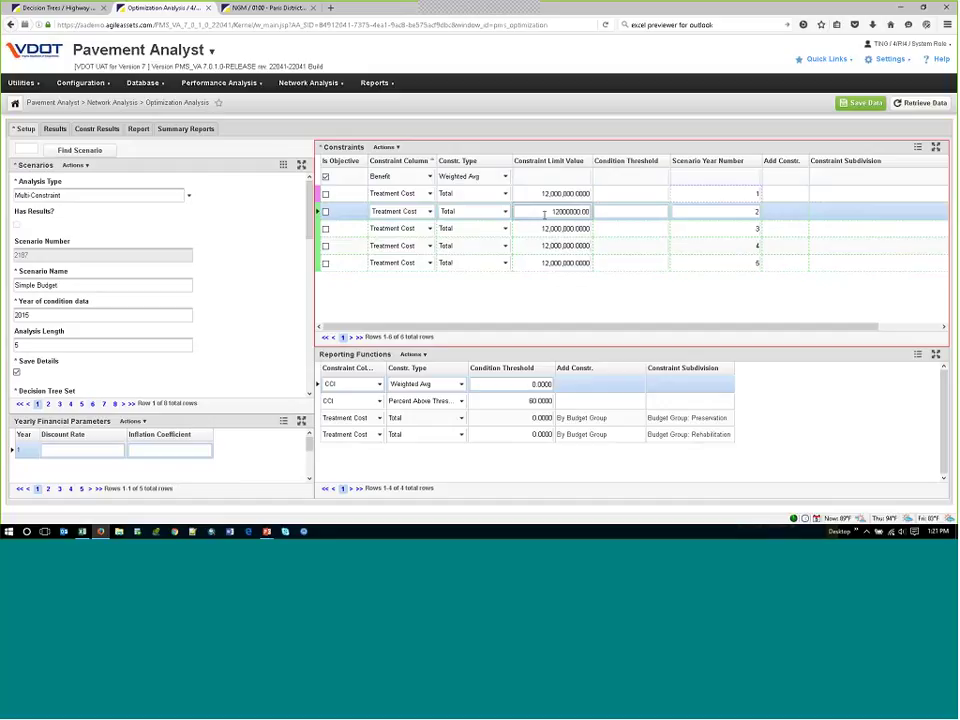
double_click(545, 212)
type("1500000")
key("Down")
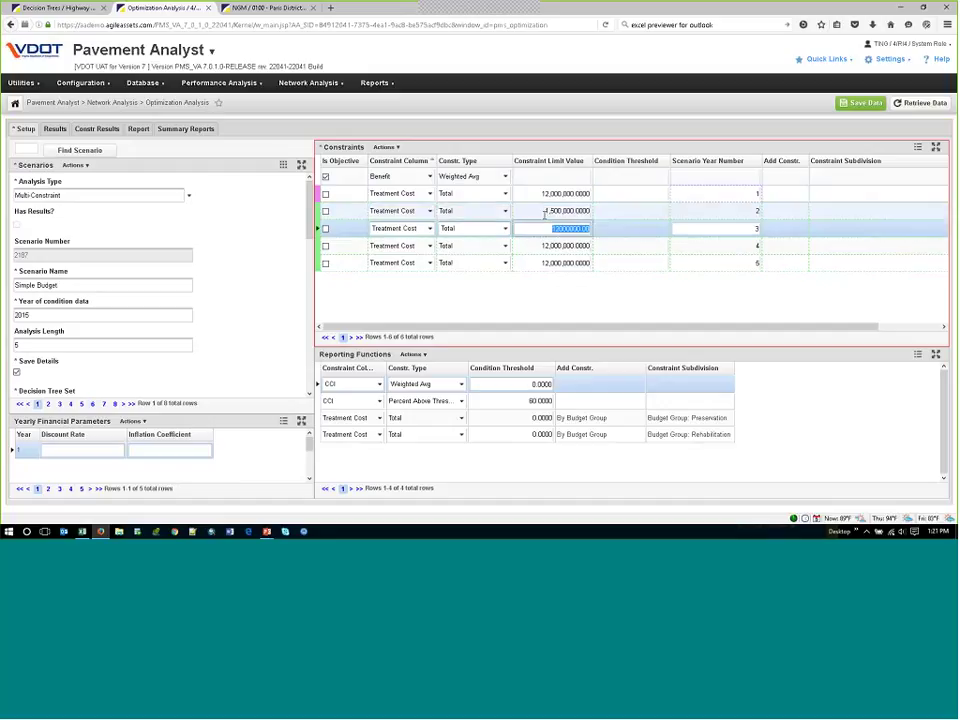
key("Up")
type("15")
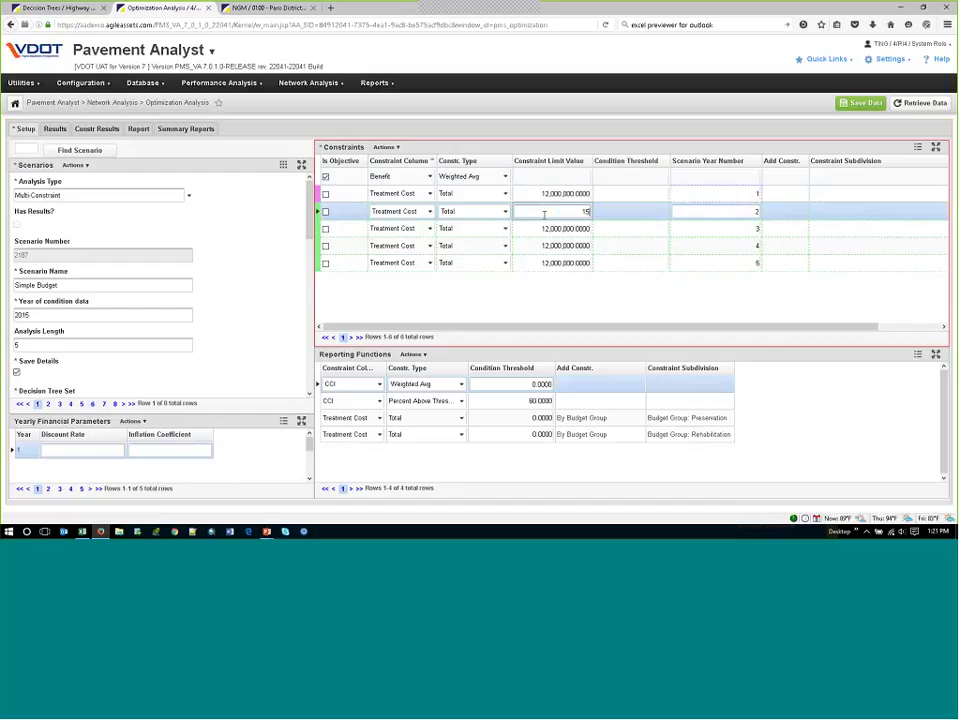
type("000000")
key("Down")
key("Up")
key("Down")
key("Down")
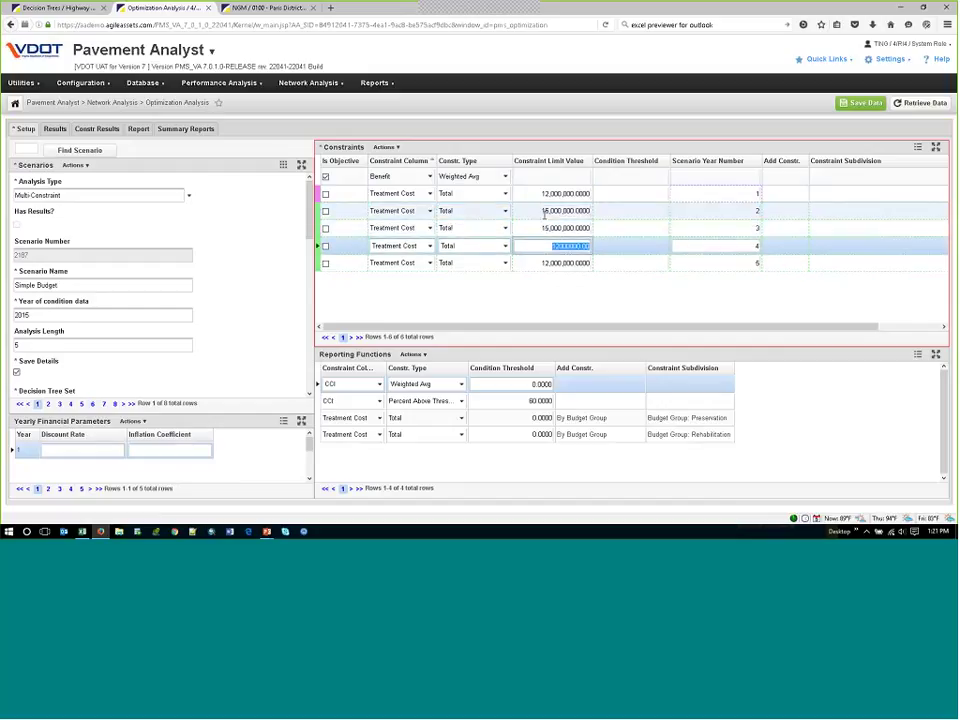
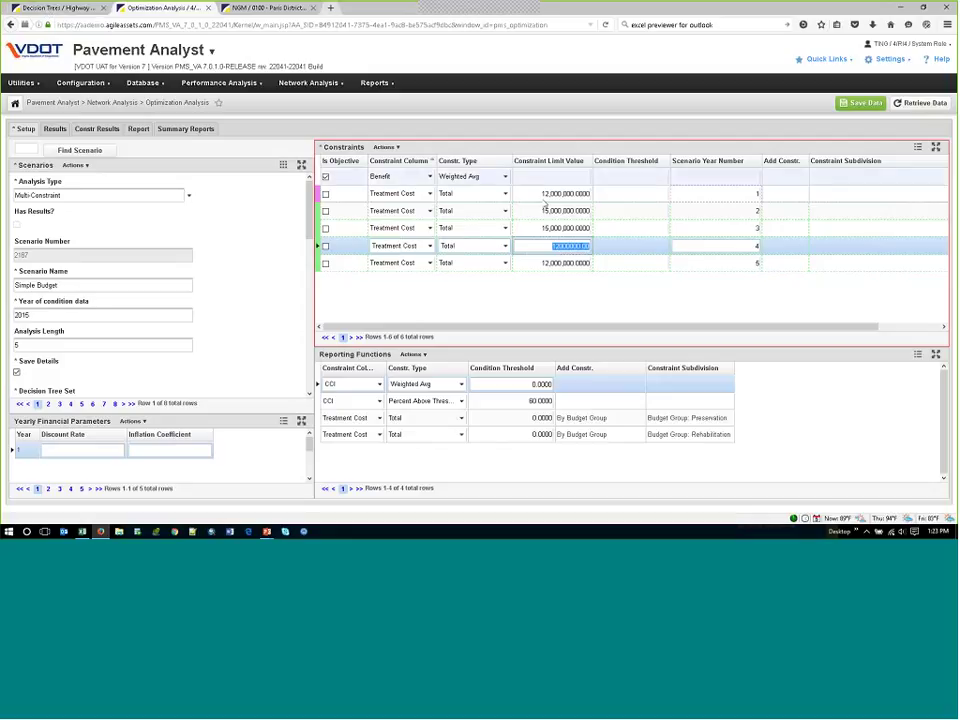
Step: Activate constraint subdivisions for the year 1 Treatment Cost constraint, using the By Surface Type additional constraint
left_click(553, 194)
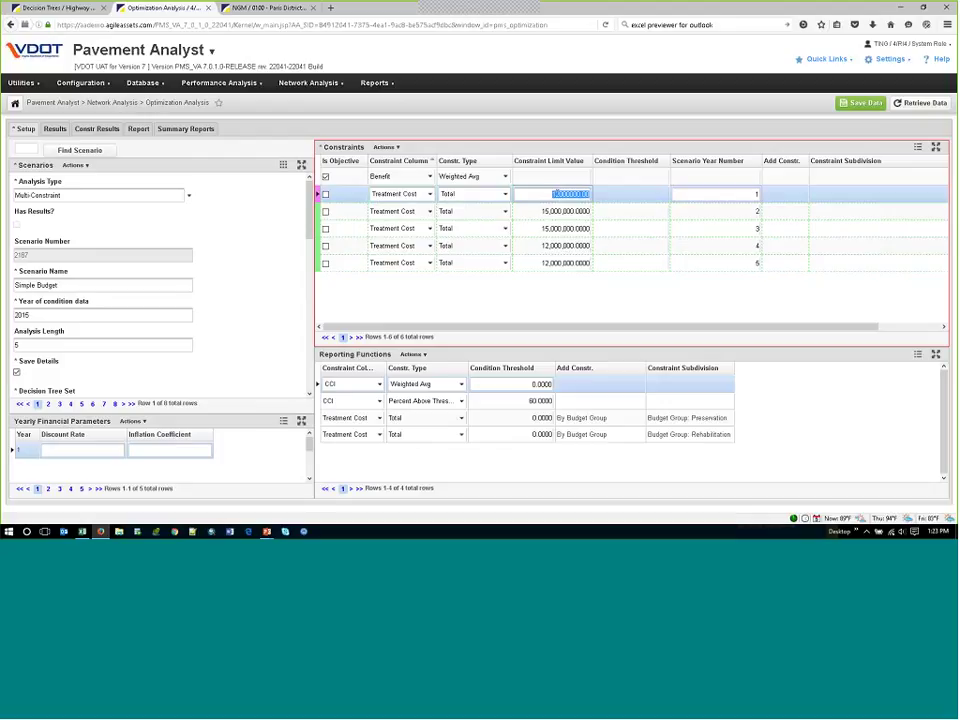
right_click(555, 195)
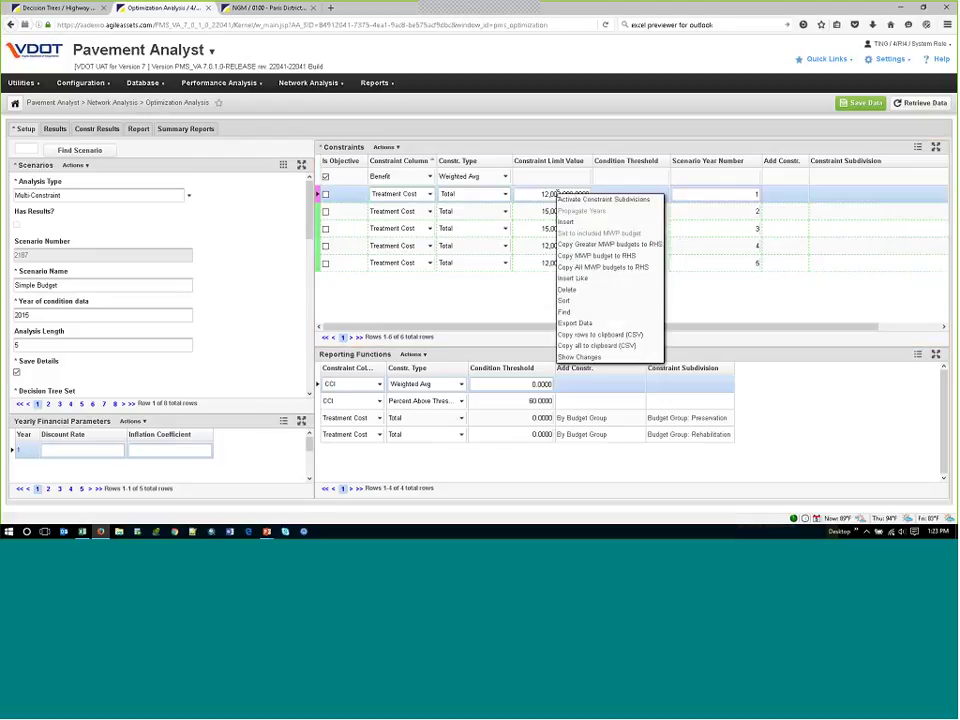
left_click(624, 200)
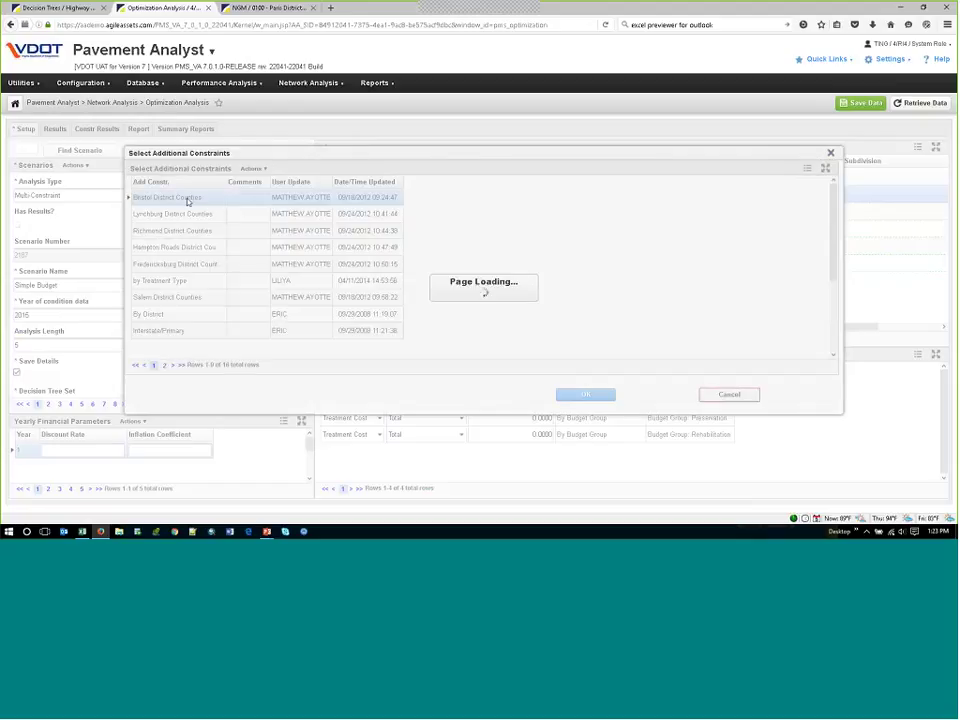
scroll(188, 238, "down", 1)
scroll(188, 238, "down", 4)
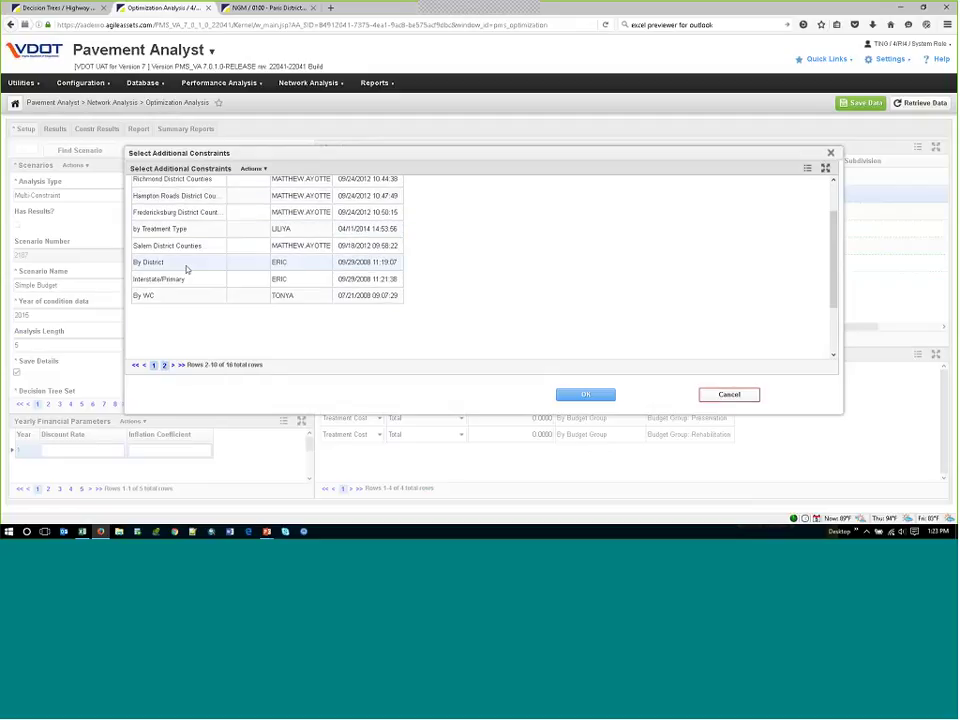
scroll(188, 273, "down", 2)
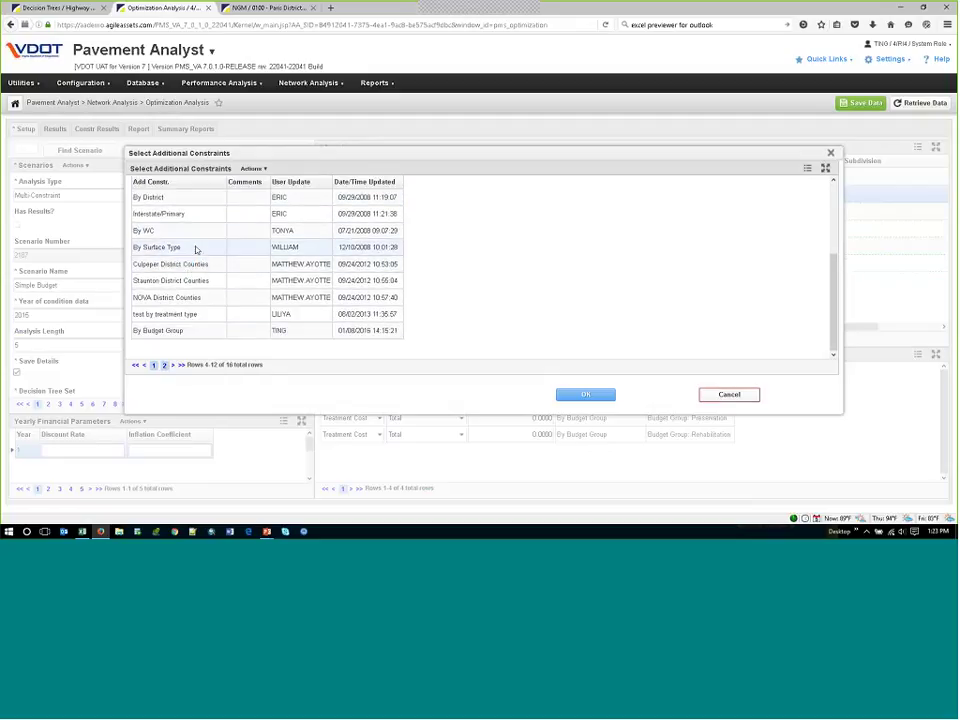
left_click(196, 249)
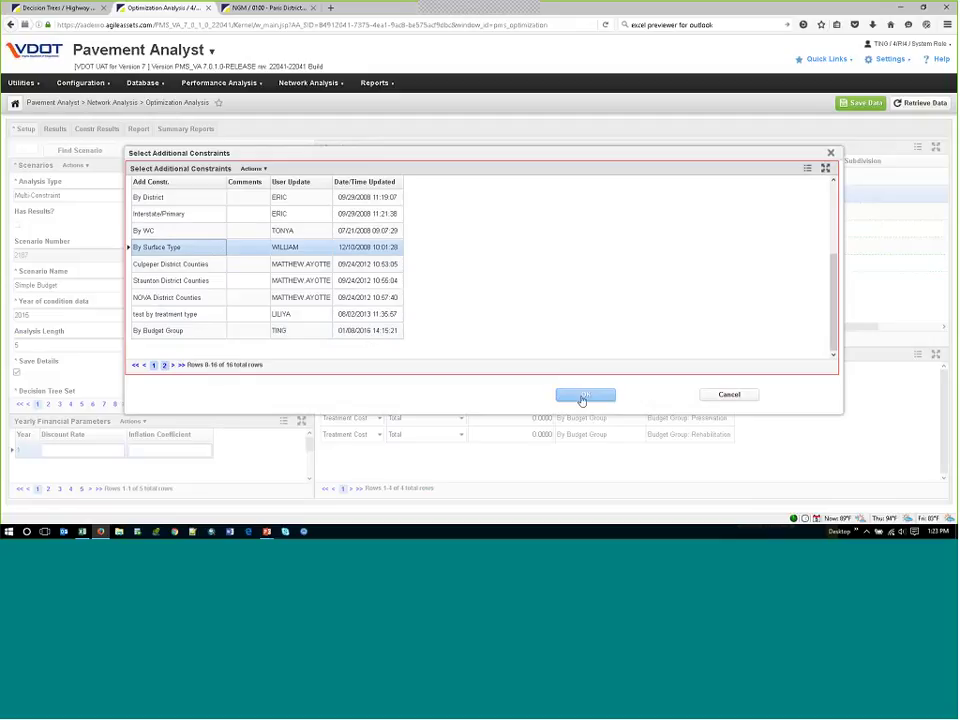
left_click(584, 398)
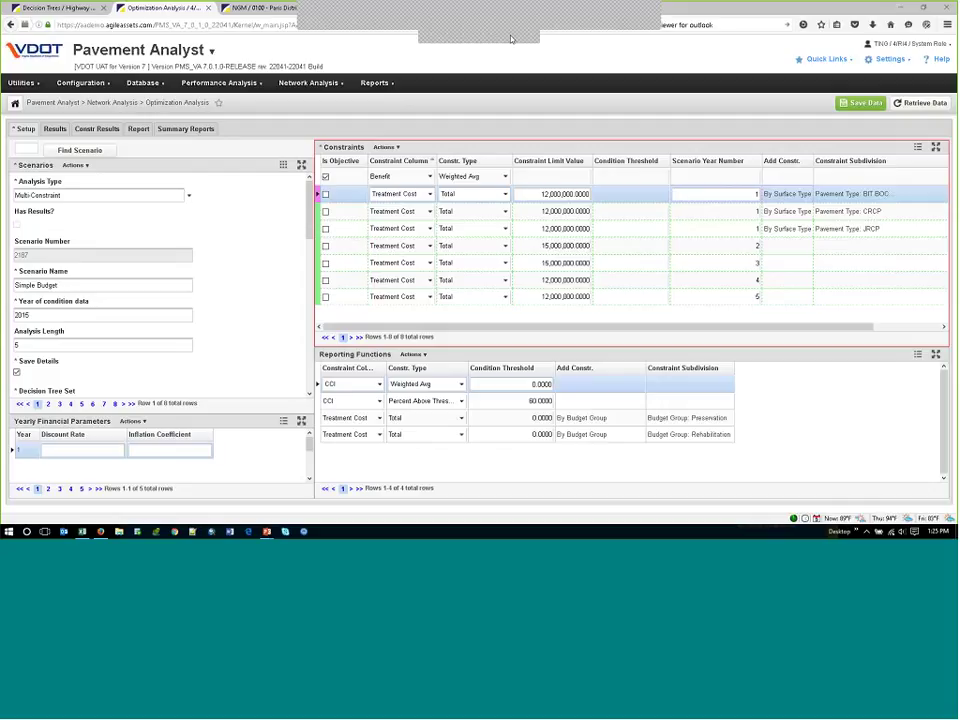
Step: Open the VDOT Treatment Cost Data from the decision matrix setup and examine the cost list
left_click(307, 83)
mouse_move(313, 110)
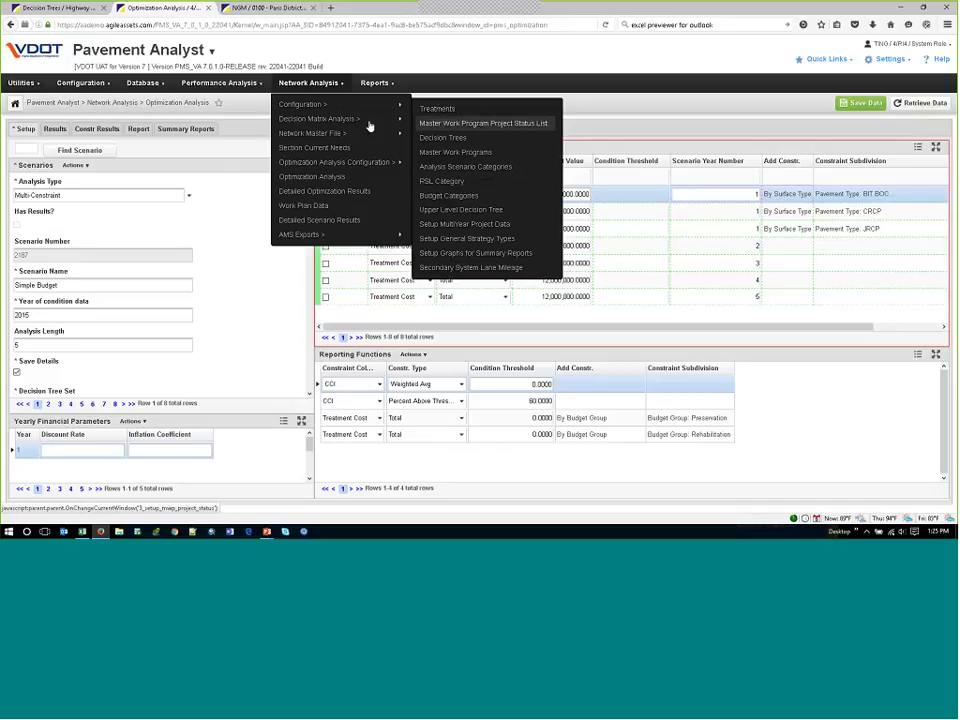
mouse_move(463, 128)
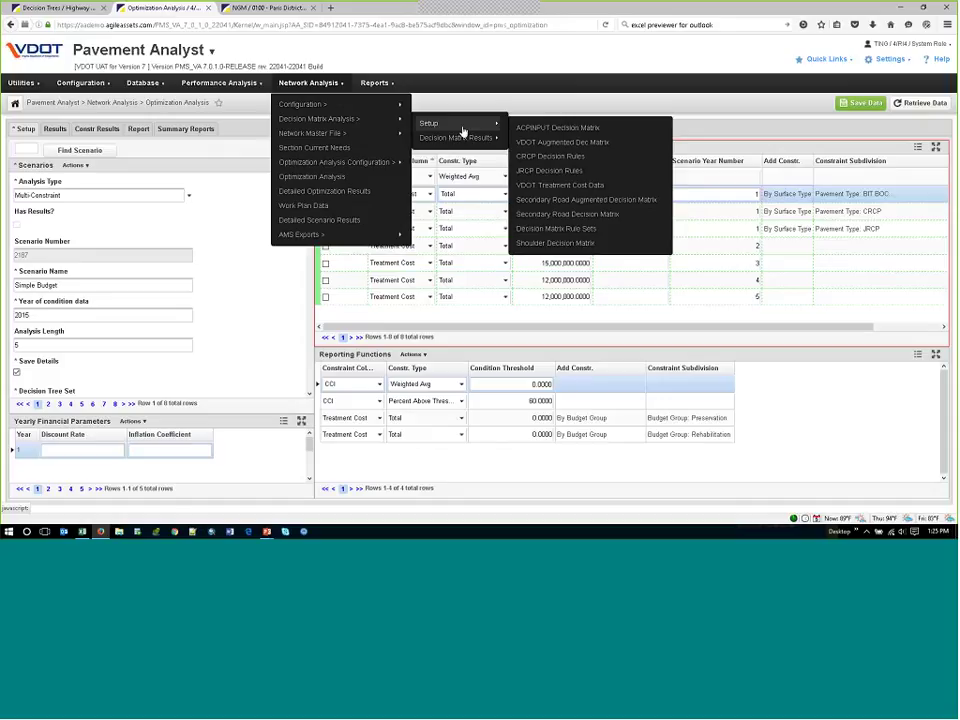
left_click(533, 186)
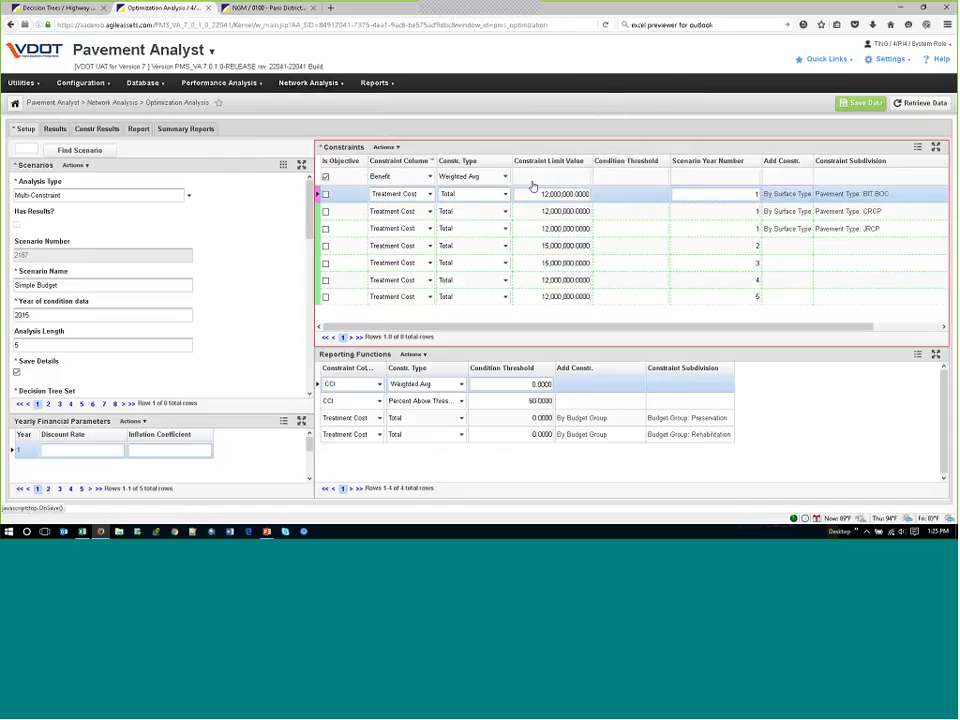
key("Escape")
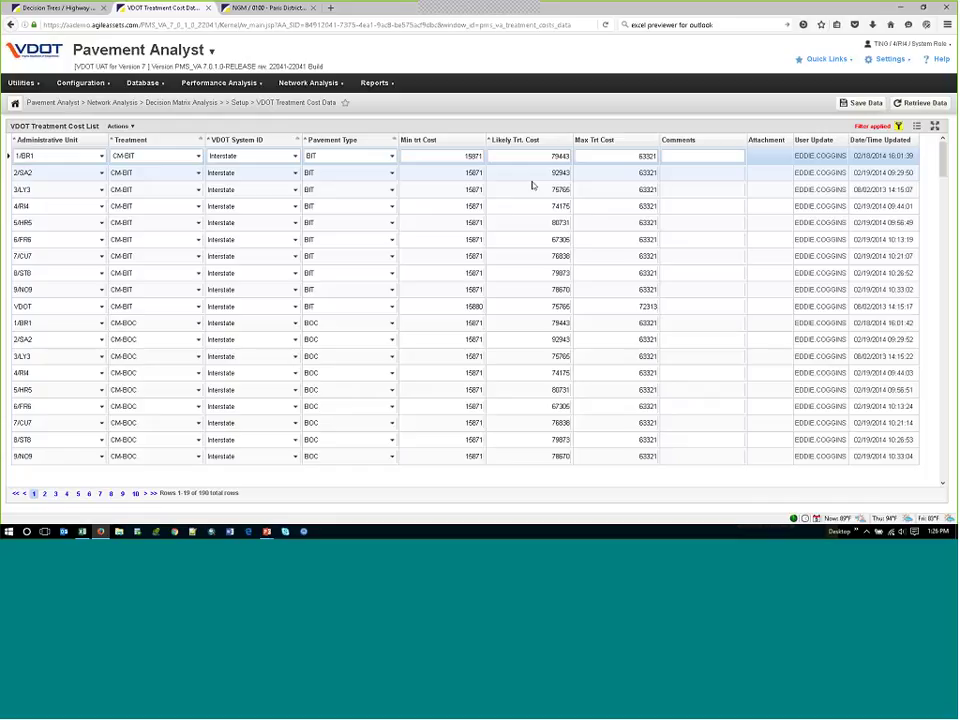
Step: Switch to the running PowerPoint slide show on the Demonstration Topics slide
mouse_move(266, 531)
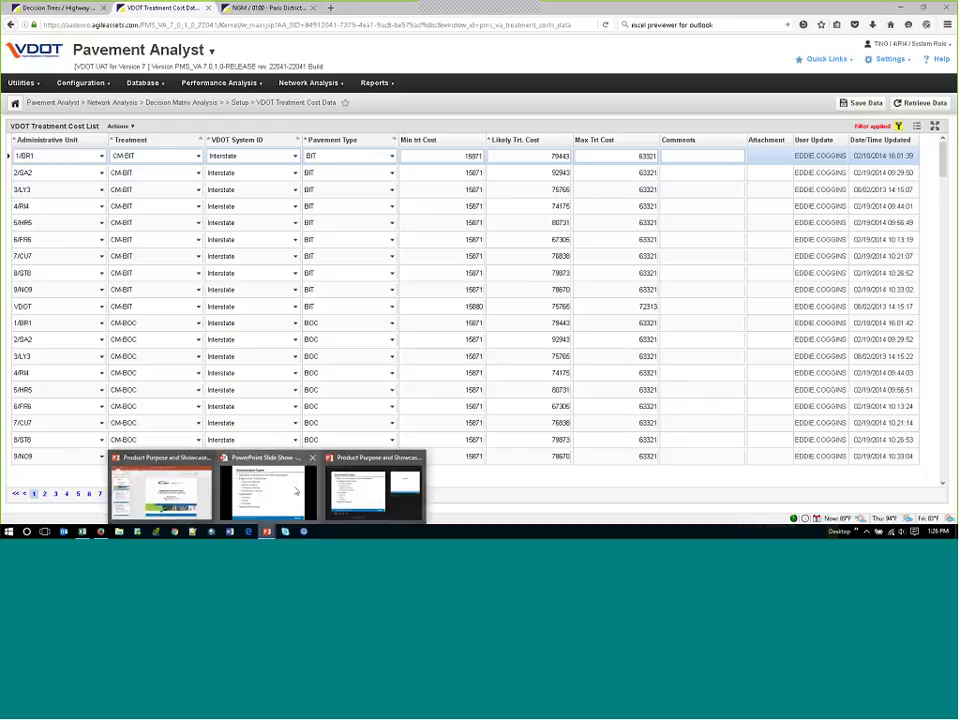
left_click(296, 491)
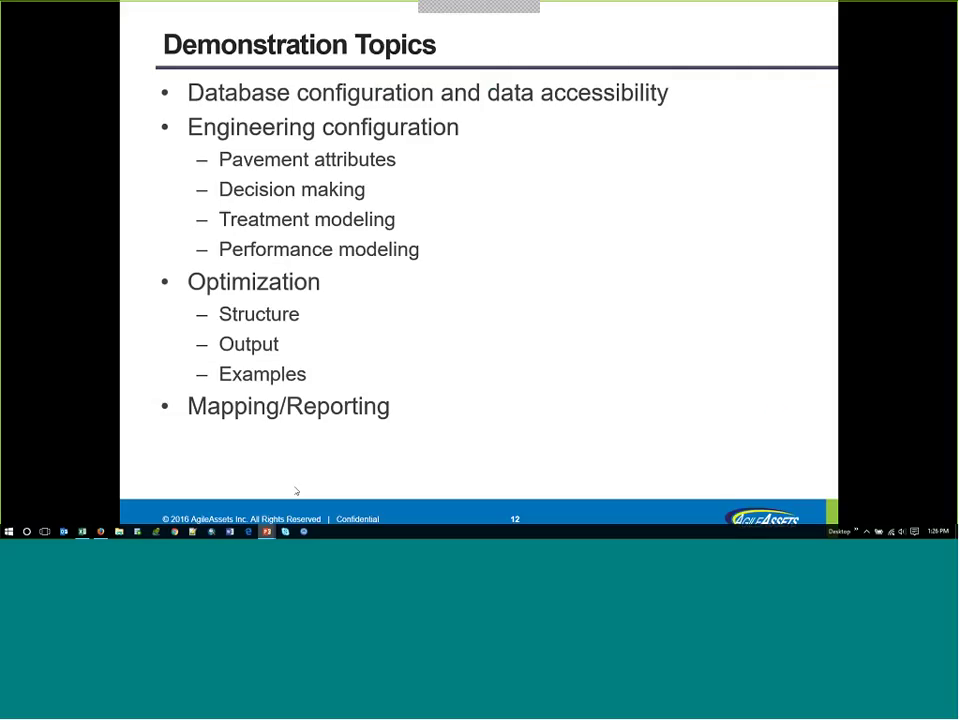